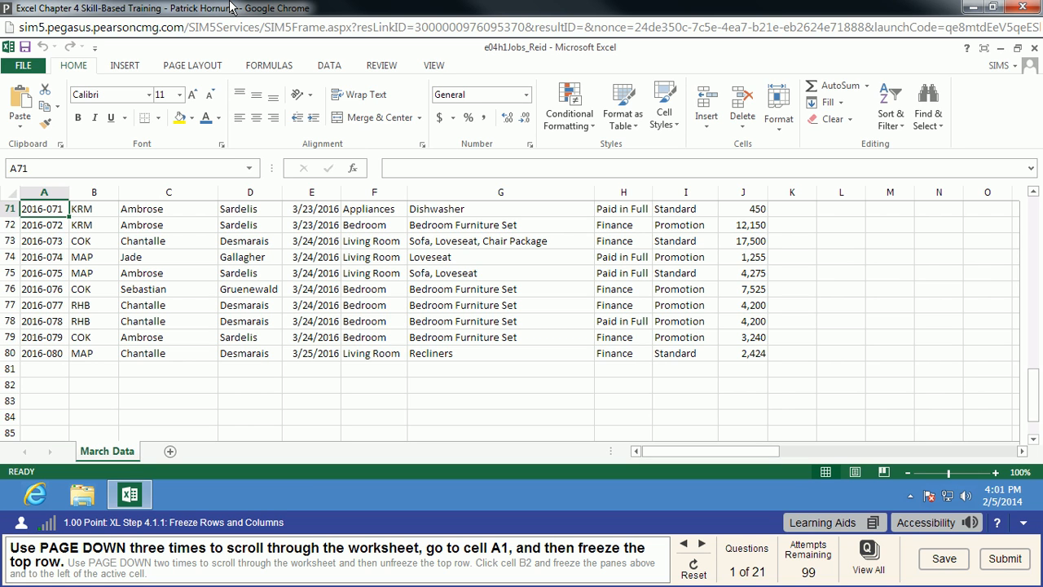
# Step: Go to cell A1 and freeze the top row of the March Data worksheet
pyautogui.hotkey('ctrl', 'Home')
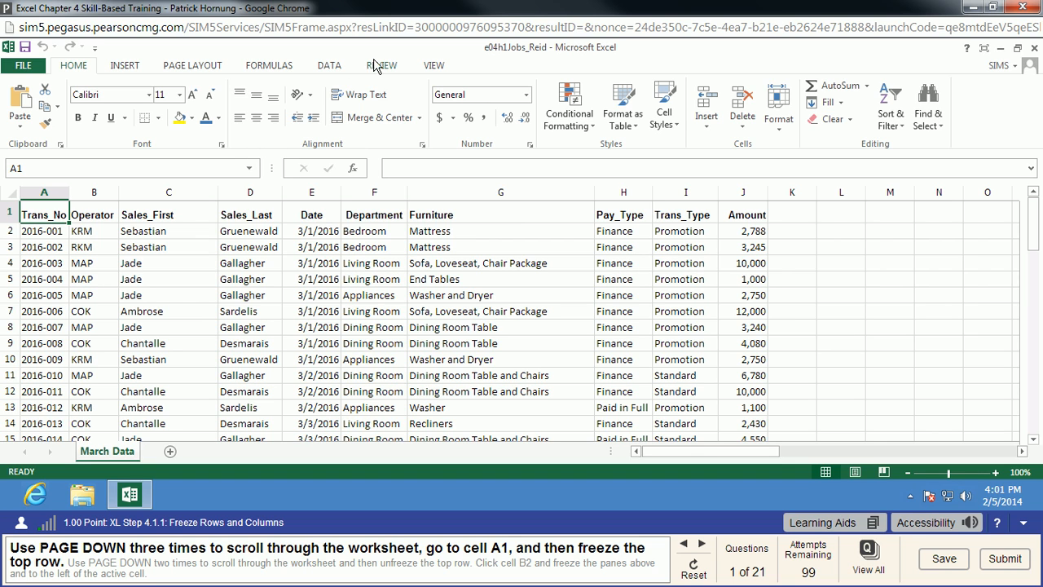
pyautogui.click(435, 66)
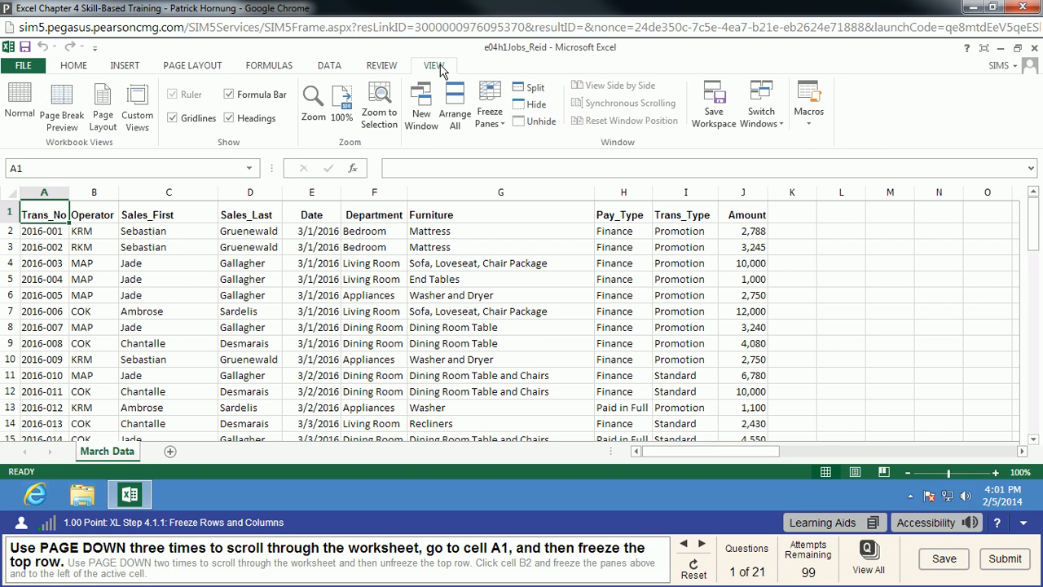
pyautogui.click(493, 123)
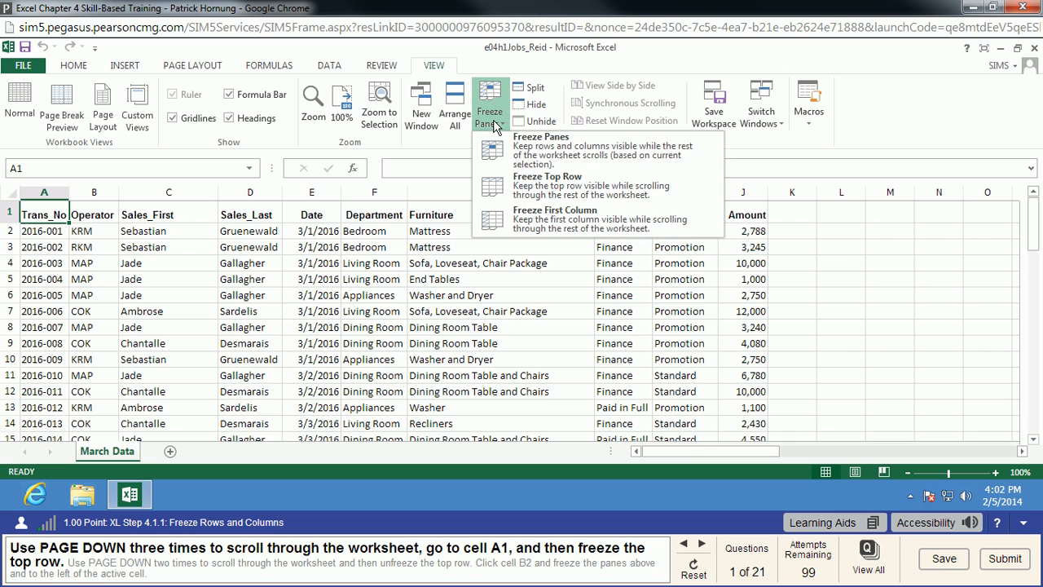
pyautogui.click(537, 189)
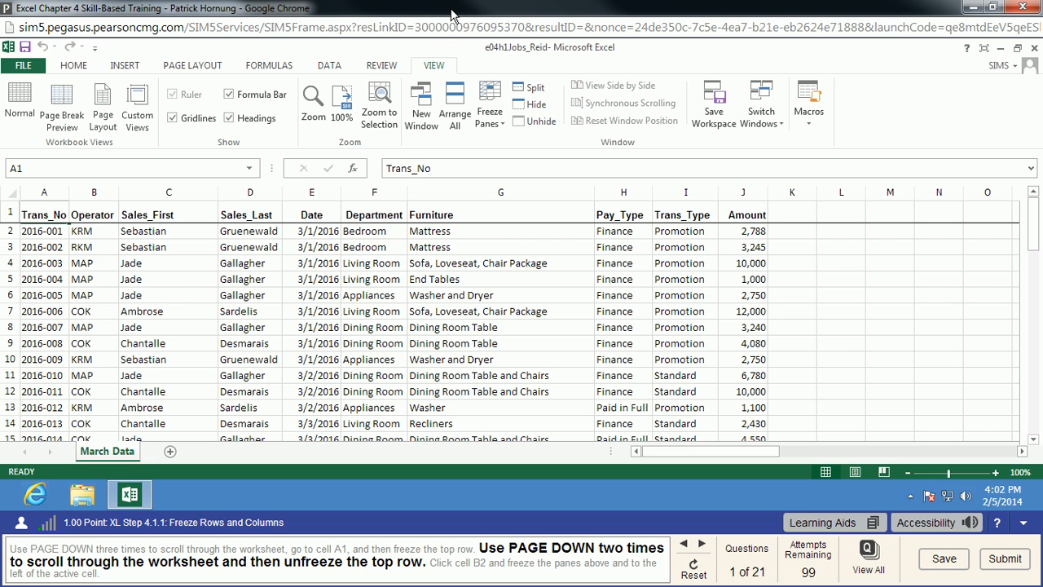
# Step: Look through the transaction rows of the worksheet with the header row frozen, and return to cell A1
pyautogui.press('pagedown')
pyautogui.press('pagedown')
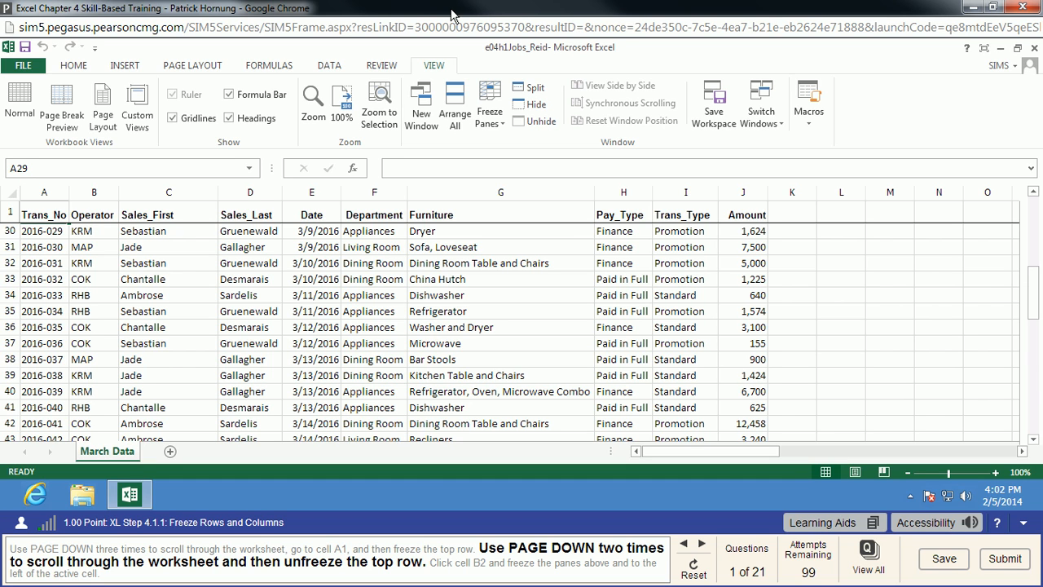
pyautogui.press('pagedown')
pyautogui.press('pagedown')
pyautogui.press('pagedown')
pyautogui.press('pagedown')
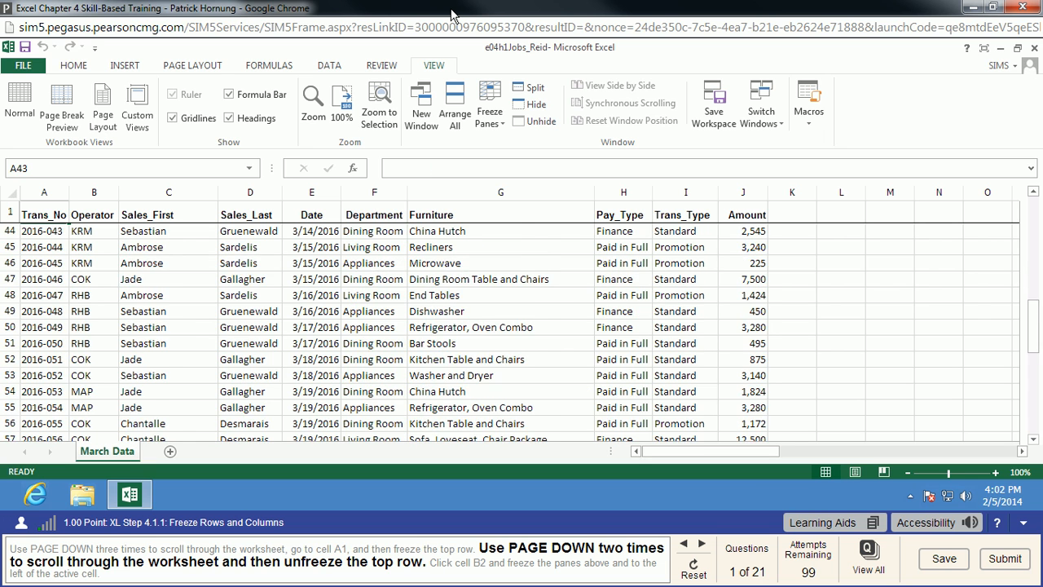
pyautogui.press('pageup')
pyautogui.press('pageup')
pyautogui.press('pageup')
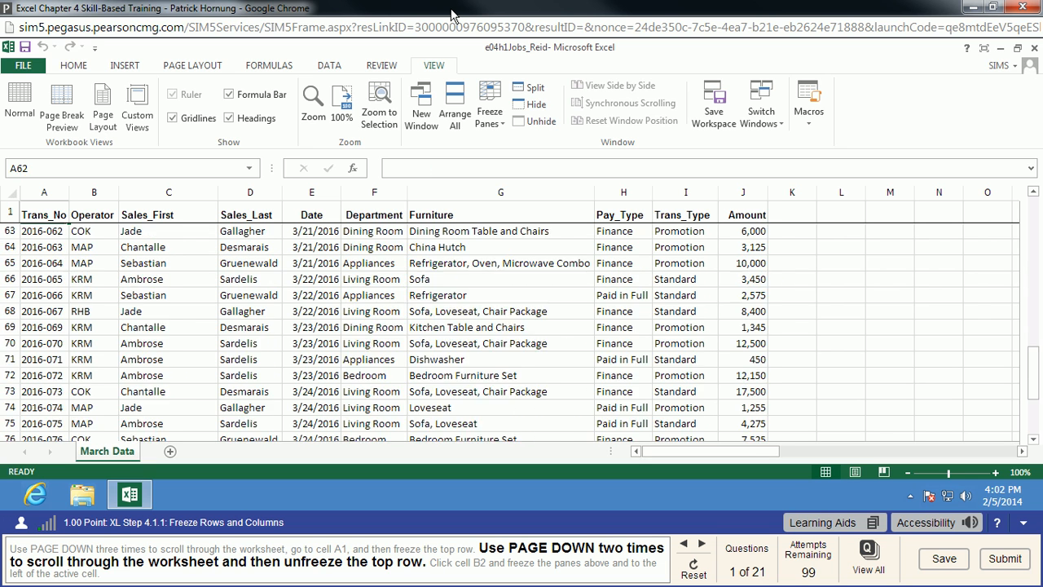
pyautogui.hotkey('ctrl', 'Home')
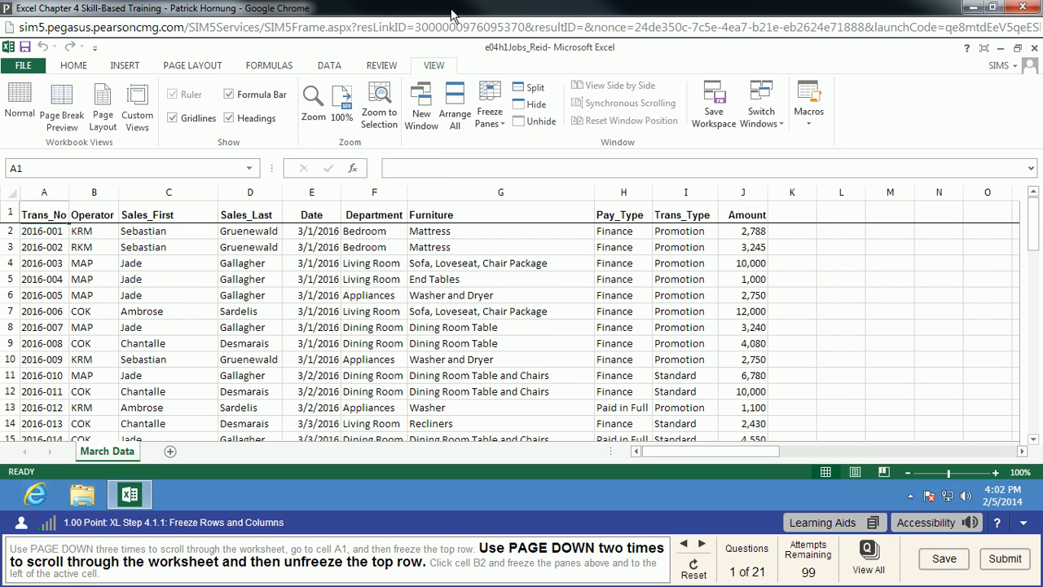
# Step: Unfreeze the top row and freeze the panes above and to the left of cell B2
pyautogui.click(498, 124)
pyautogui.click(522, 151)
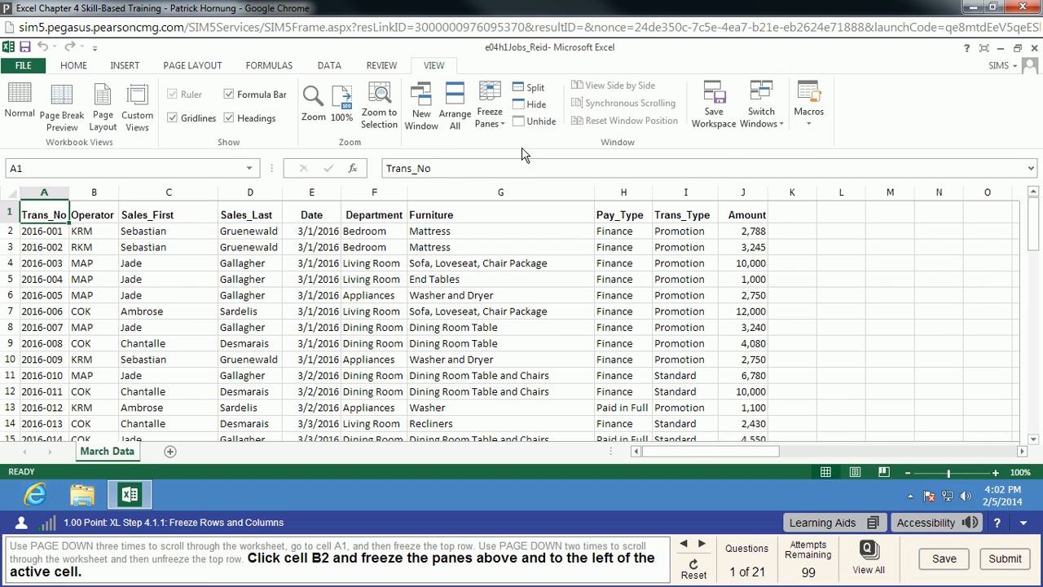
pyautogui.click(108, 236)
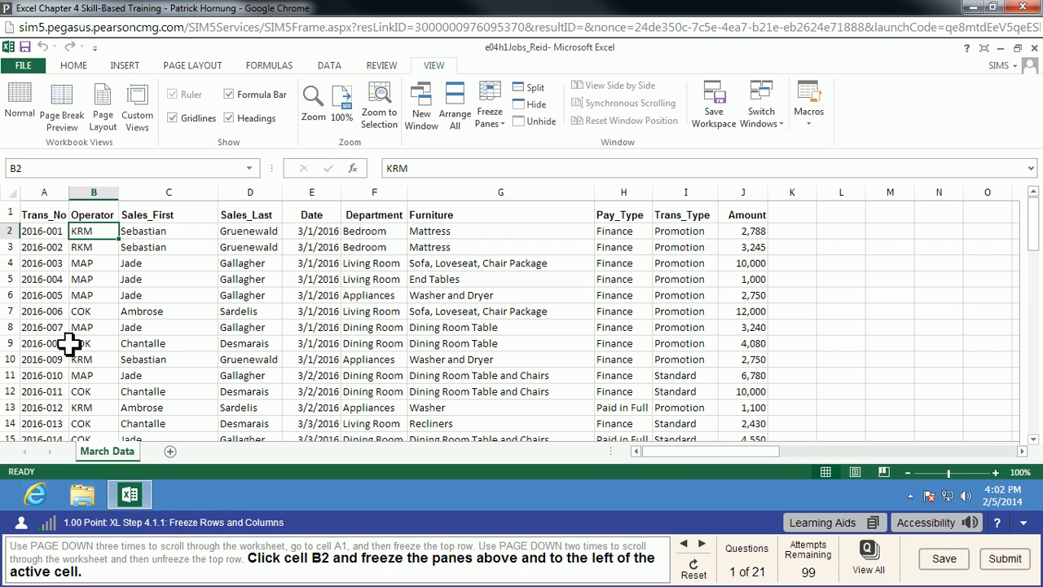
pyautogui.click(493, 122)
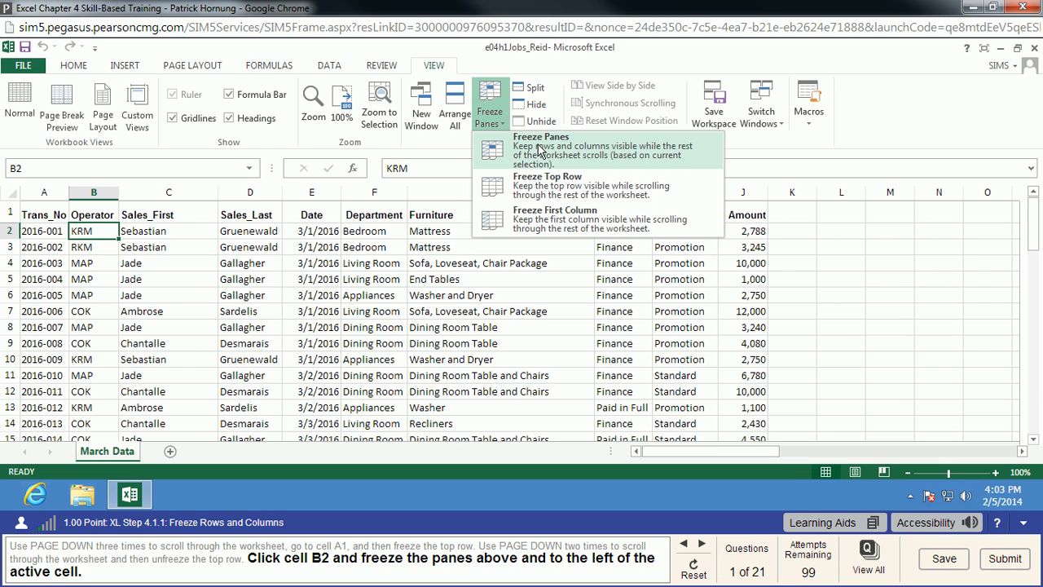
pyautogui.click(538, 150)
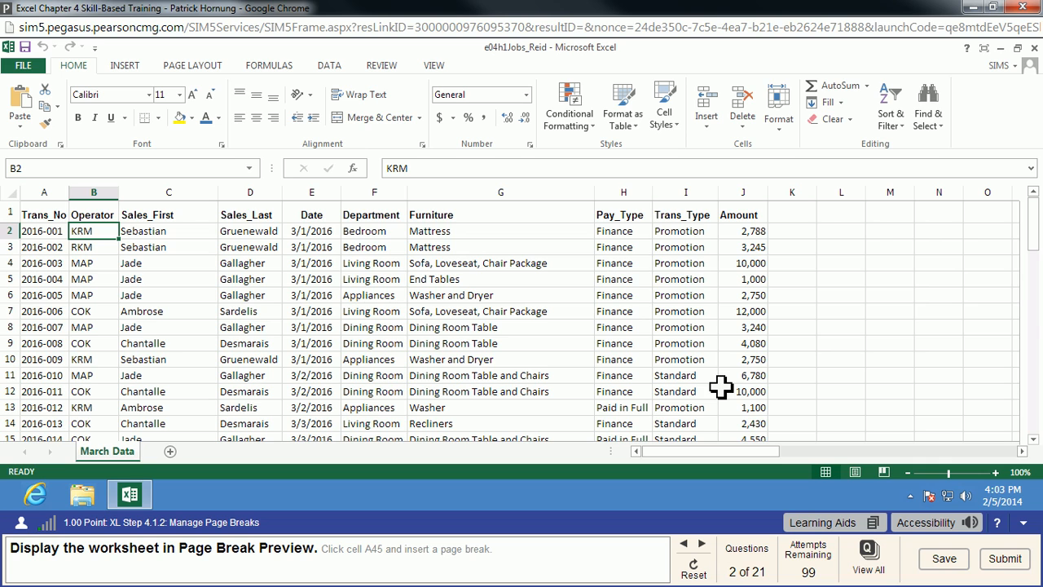
# Step: Display the worksheet in Page Break Preview and insert a page break at cell A45
pyautogui.click(887, 473)
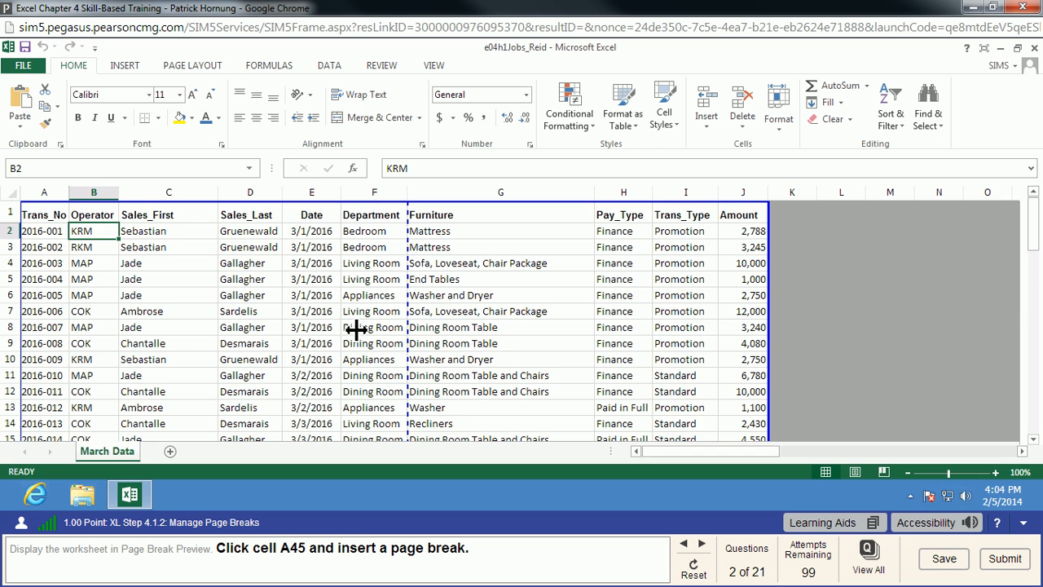
pyautogui.scroll(-8, 293, 363)
pyautogui.scroll(-4, 294, 363)
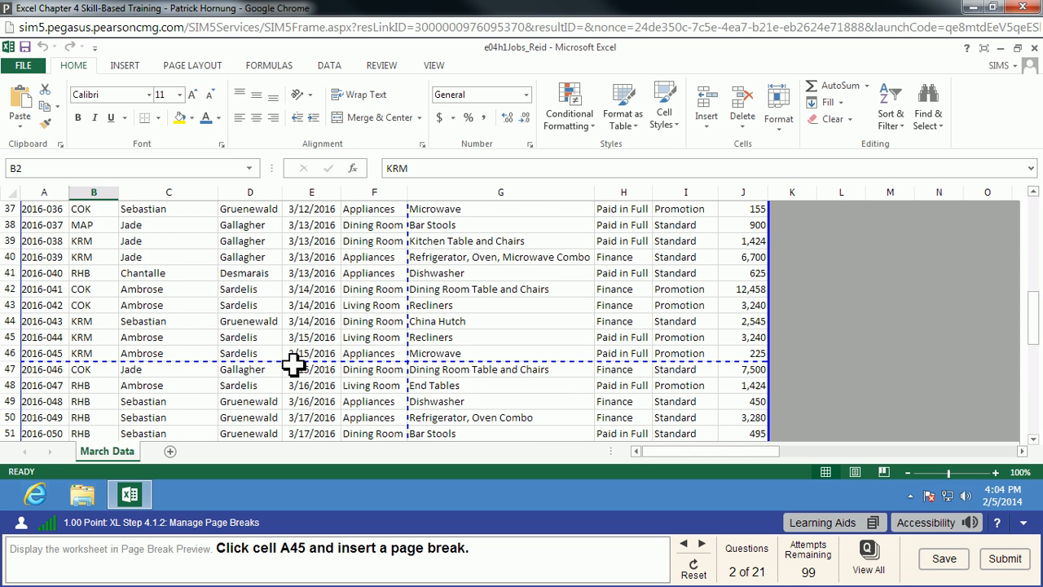
pyautogui.click(58, 341)
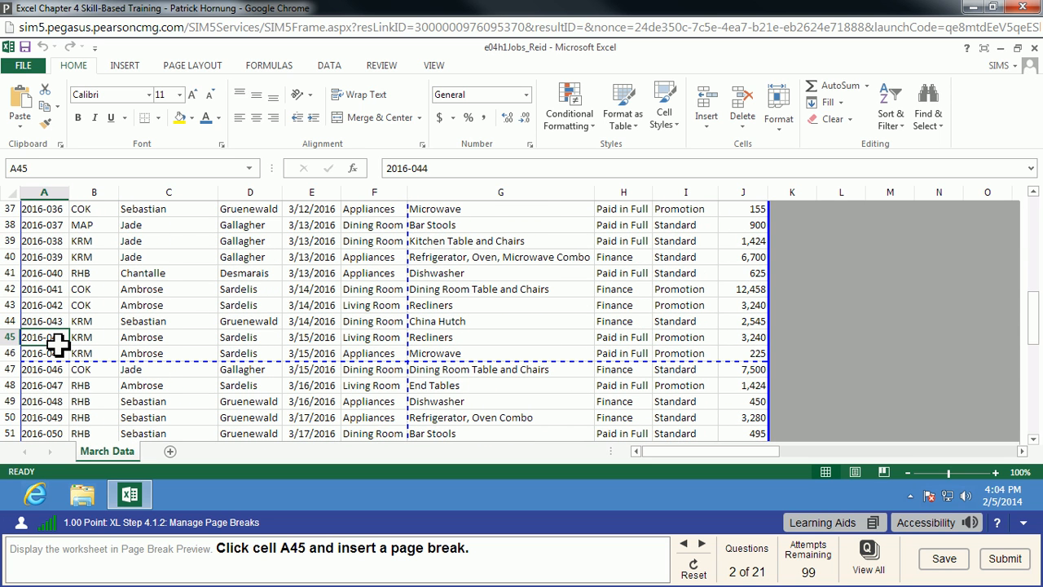
pyautogui.click(193, 68)
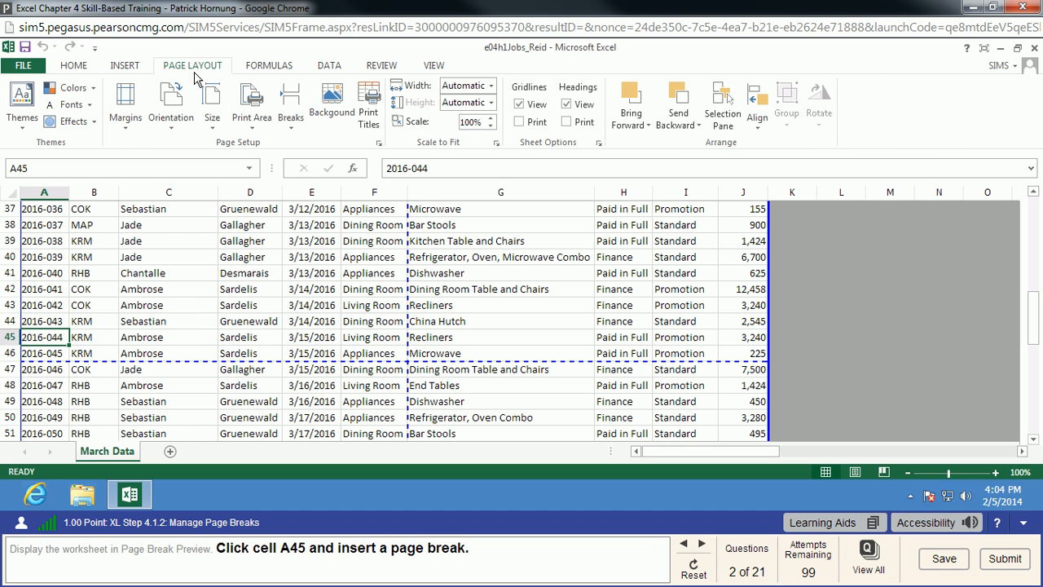
pyautogui.click(291, 119)
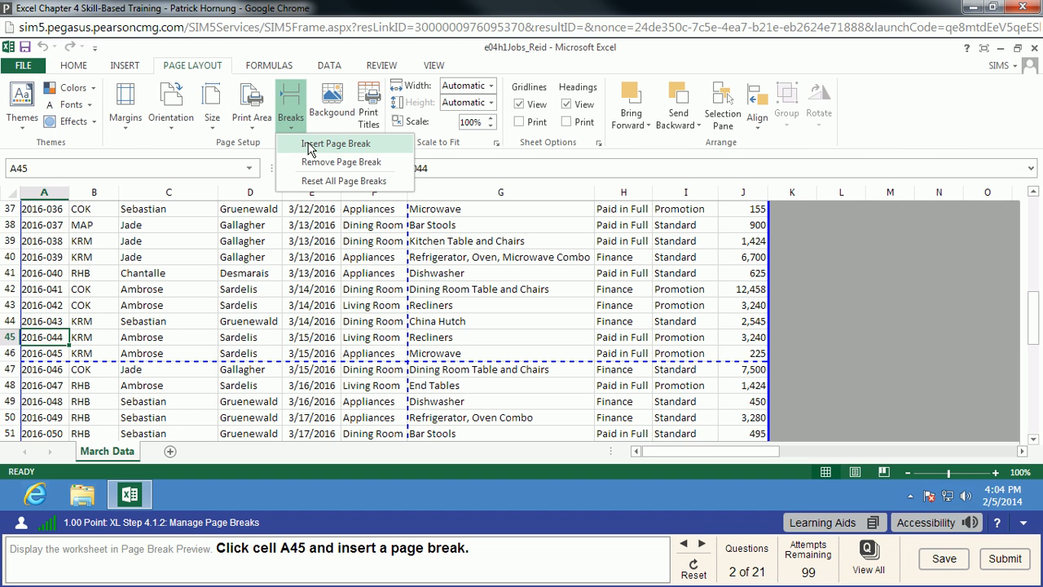
pyautogui.click(310, 145)
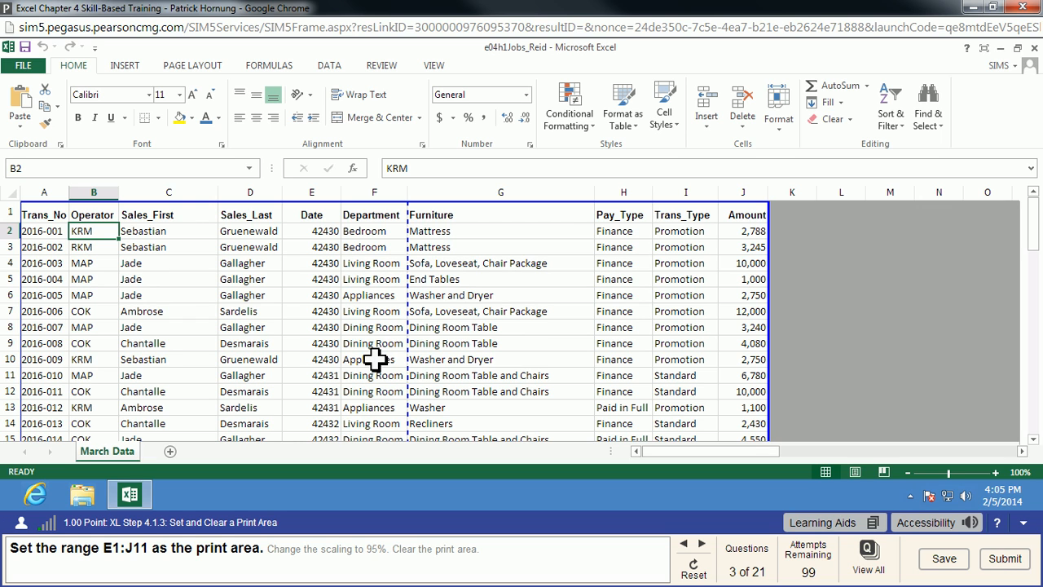
# Step: Set the range E1:J11 as the print area of the worksheet
pyautogui.moveTo(310, 216); pyautogui.dragTo(750, 384)
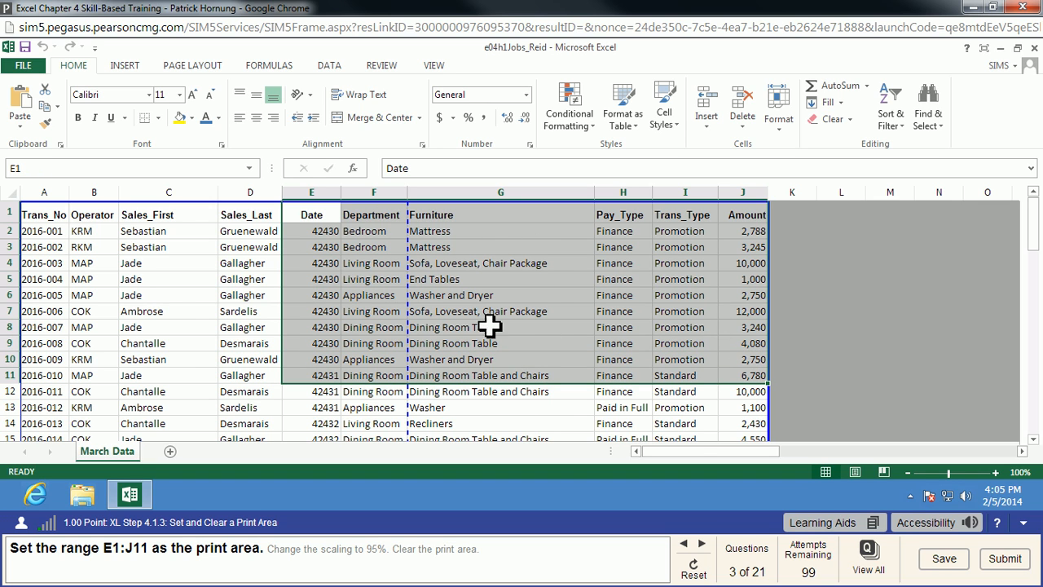
pyautogui.click(195, 65)
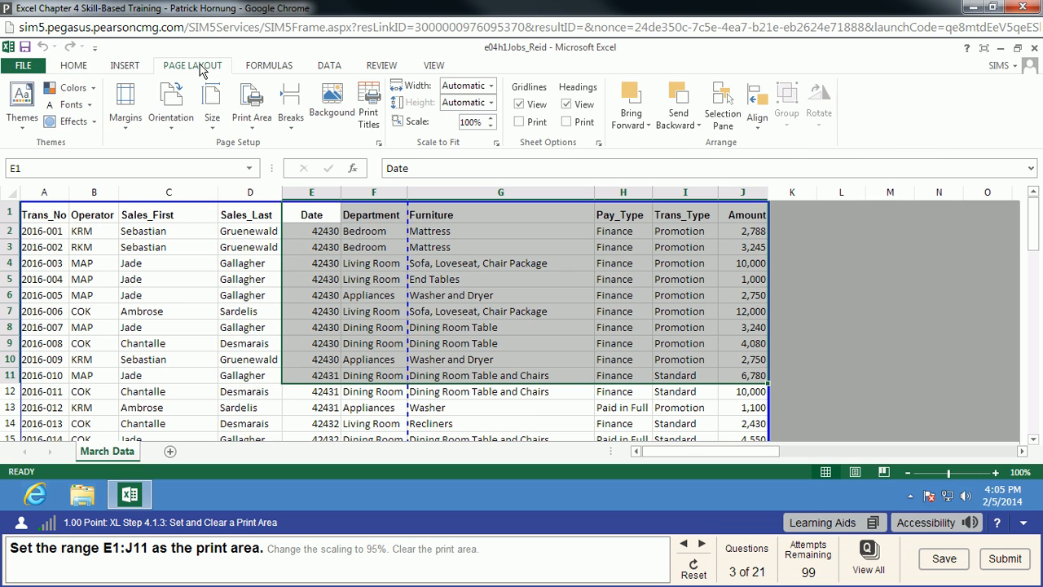
pyautogui.click(249, 117)
pyautogui.click(277, 144)
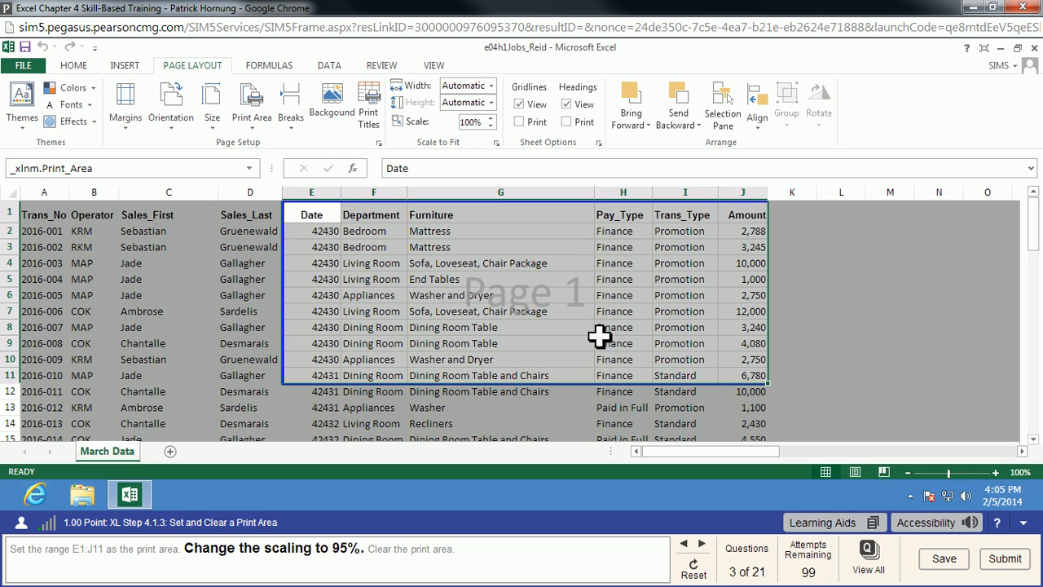
# Step: Set the print scaling to 95% and clear the worksheet's print area
pyautogui.click(482, 122)
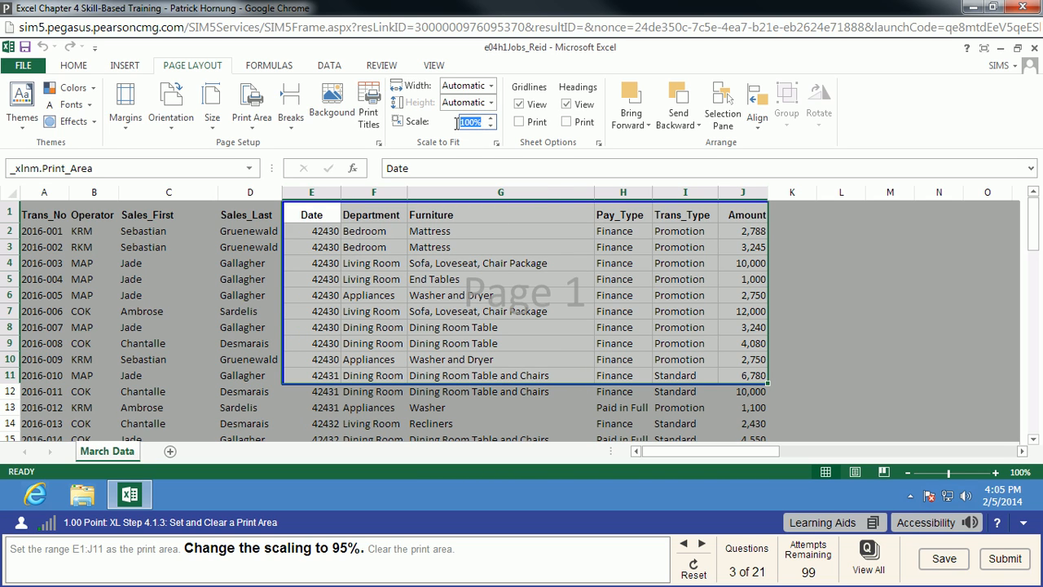
pyautogui.write('95')
pyautogui.click(564, 269)
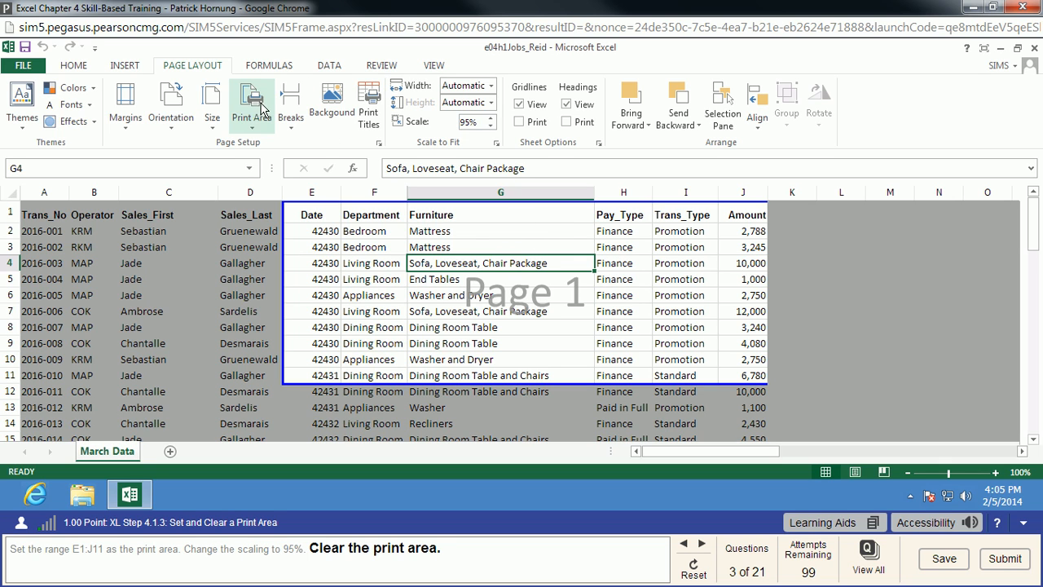
pyautogui.click(254, 119)
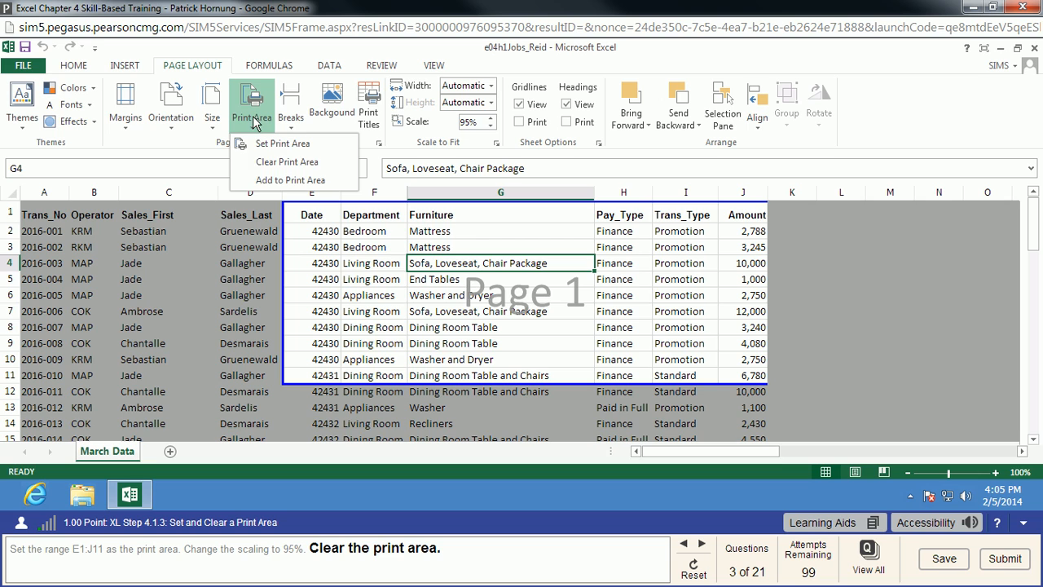
pyautogui.click(274, 164)
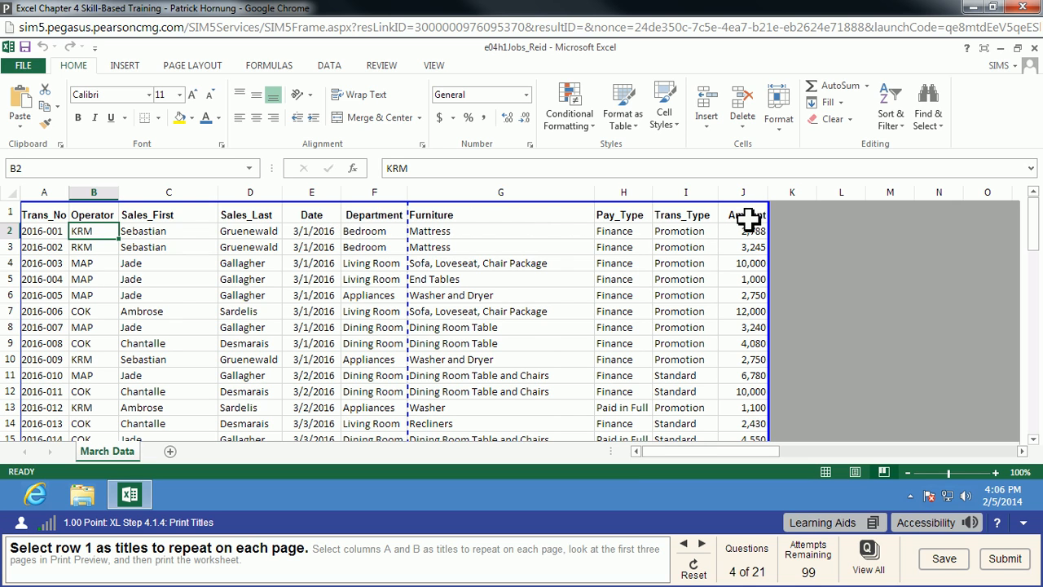
# Step: Set row 1 as the print title row repeated at the top of each page
pyautogui.click(45, 219)
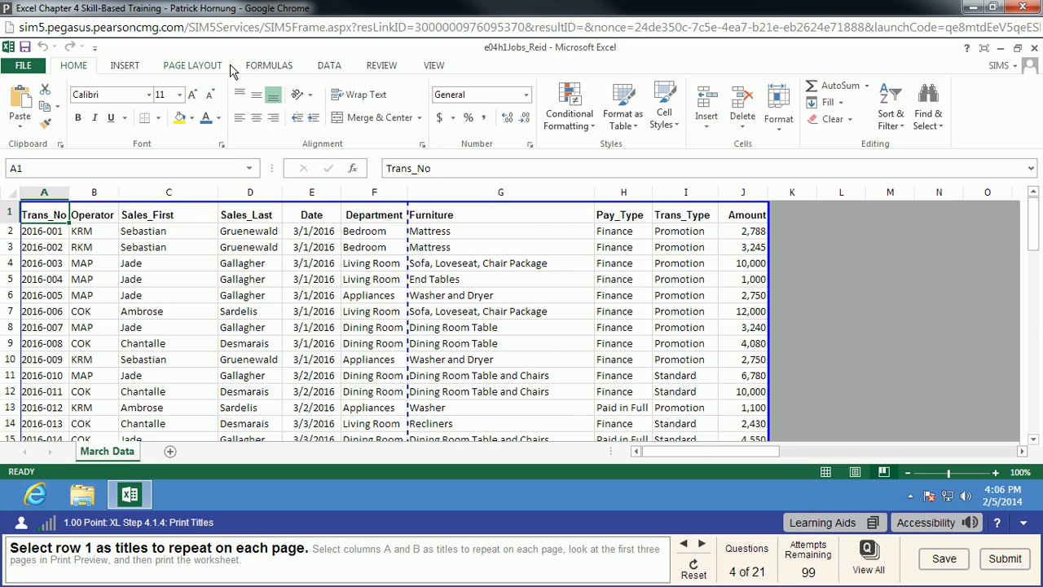
pyautogui.click(204, 69)
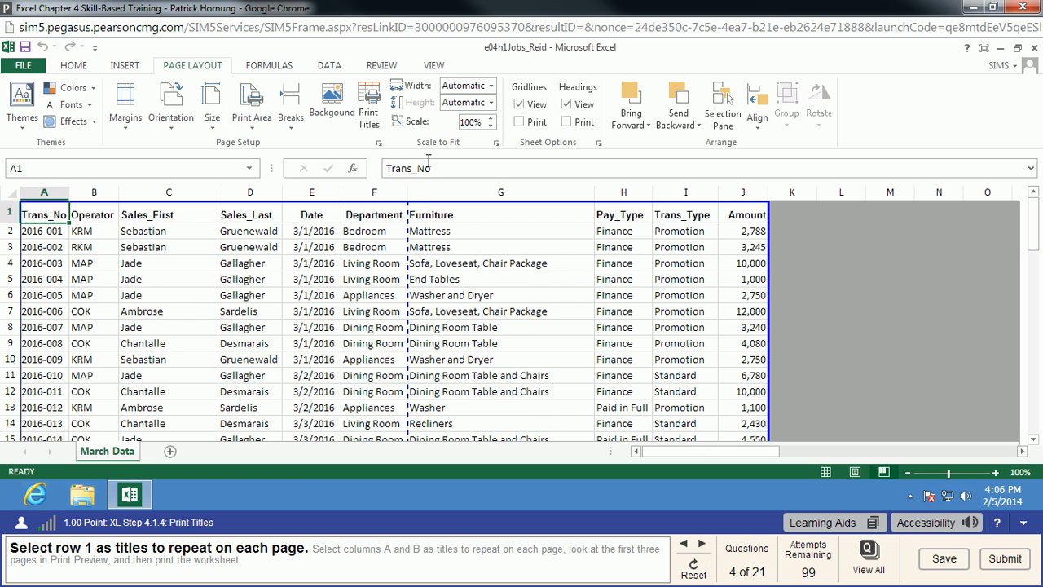
pyautogui.click(377, 125)
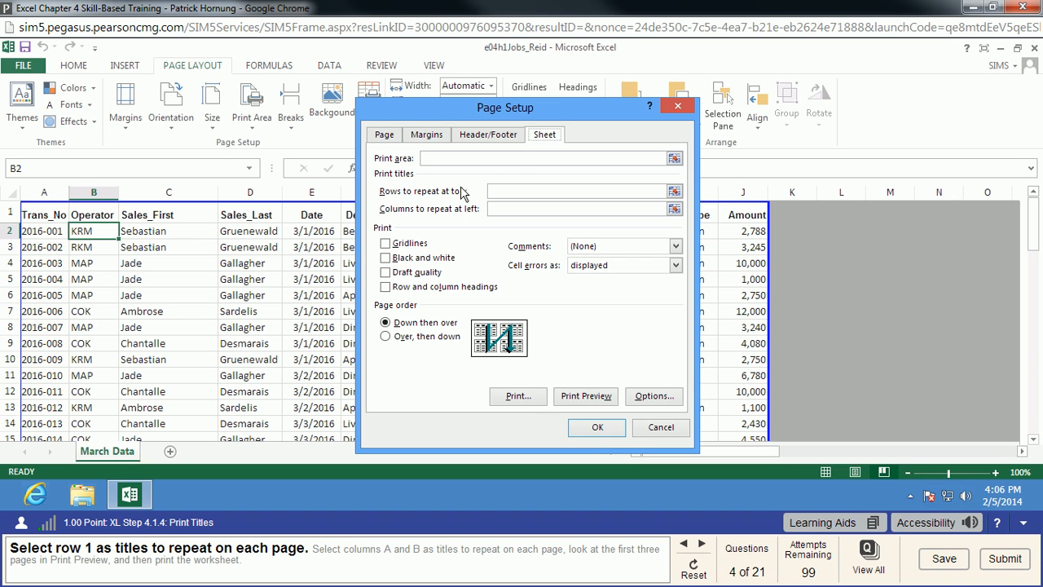
pyautogui.click(675, 193)
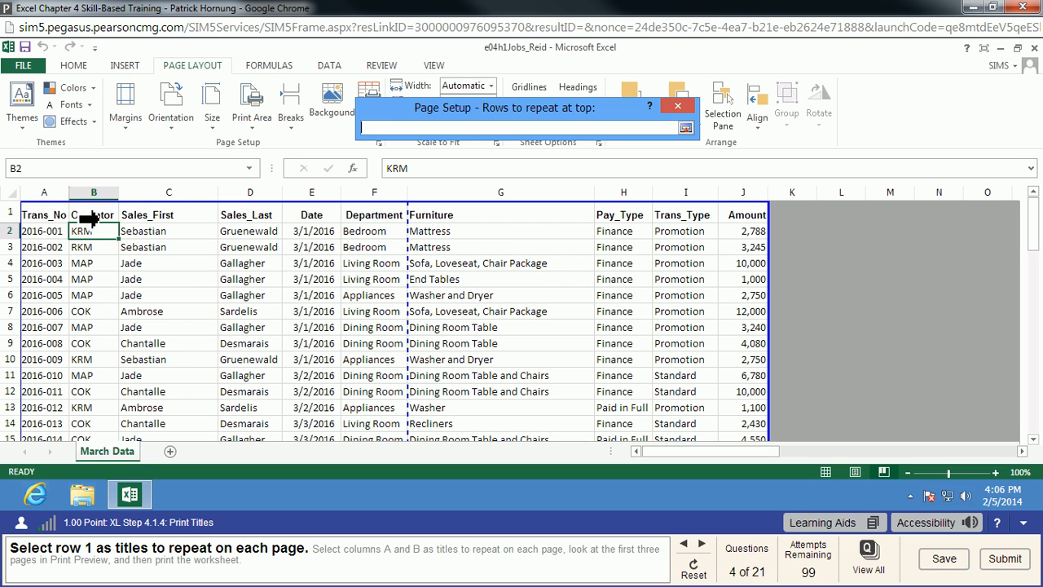
pyautogui.click(54, 218)
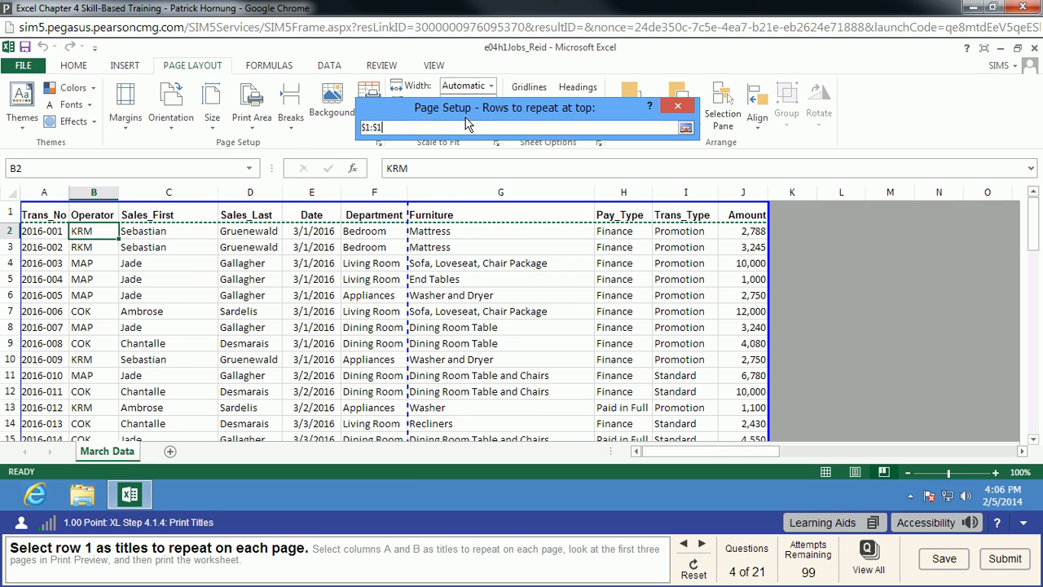
pyautogui.press('Return')
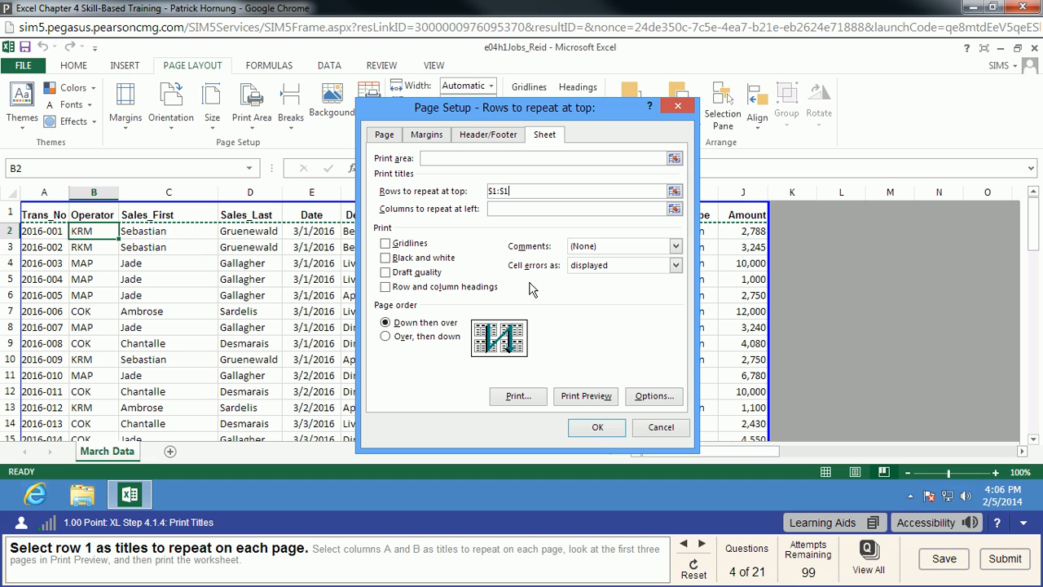
pyautogui.click(580, 427)
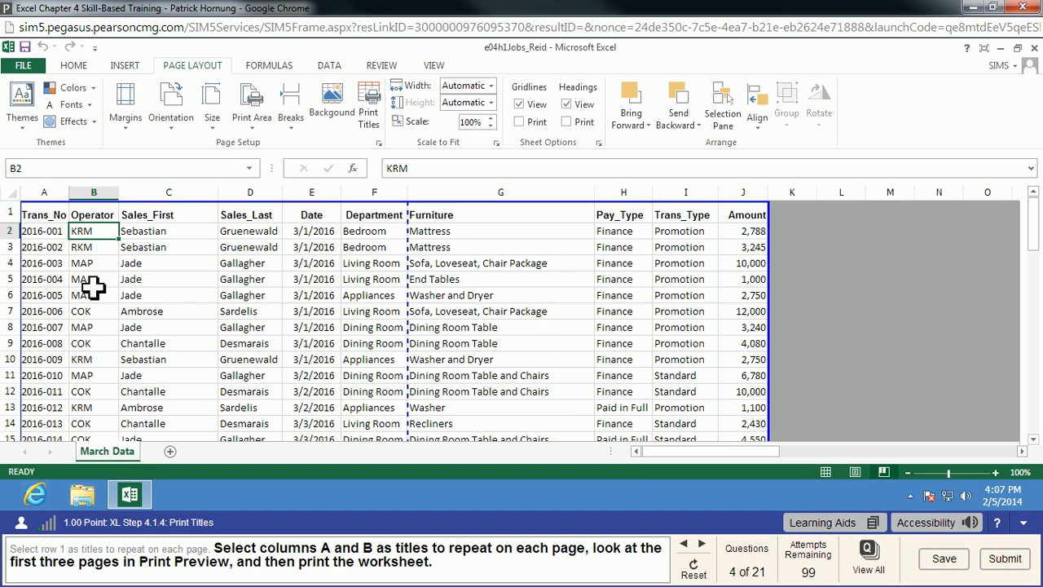
# Step: Set columns A and B as the print title columns repeated at the left of each page
pyautogui.click(368, 116)
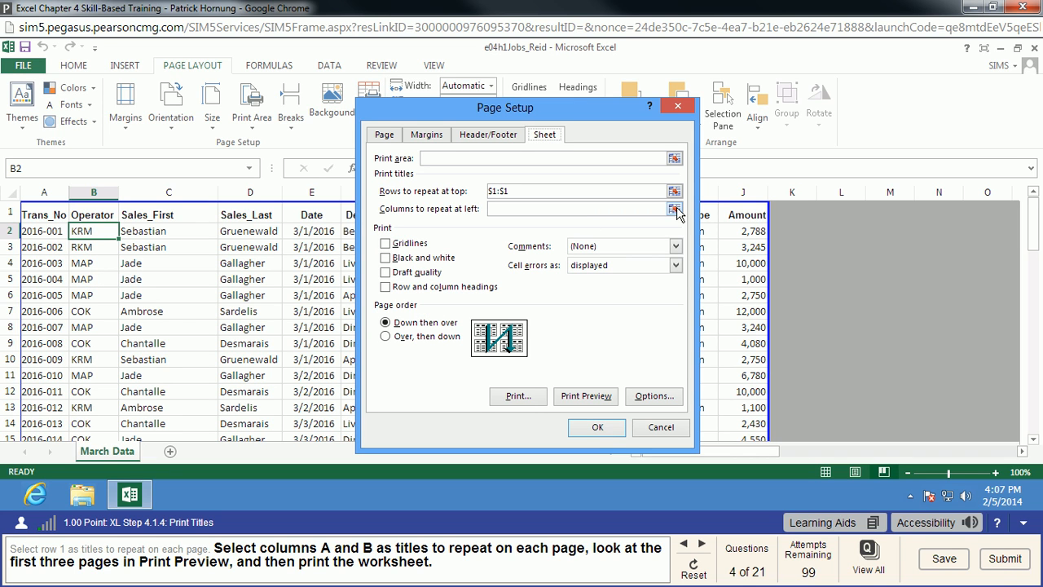
pyautogui.click(675, 210)
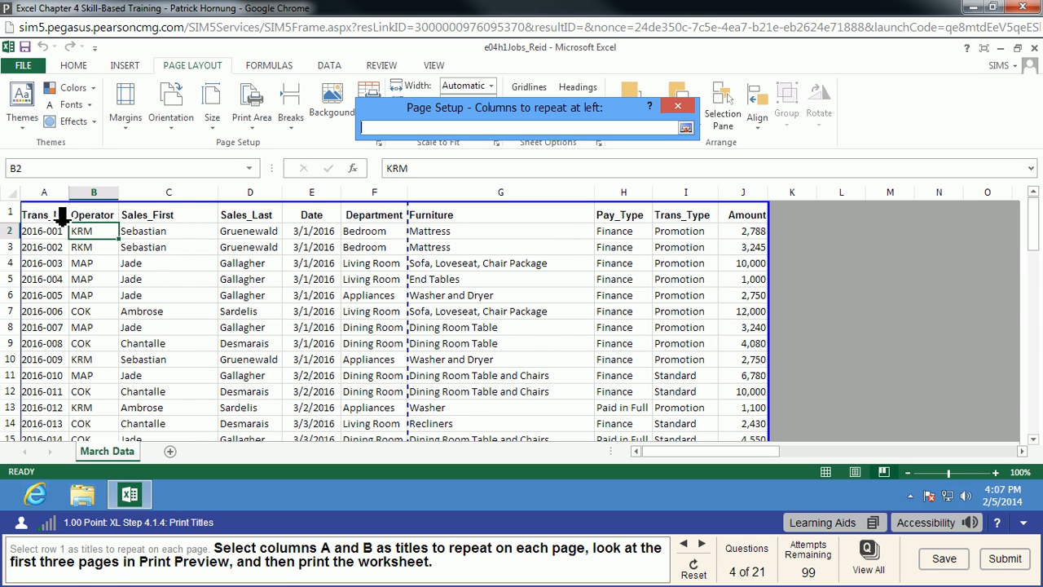
pyautogui.moveTo(60, 195); pyautogui.dragTo(110, 200)
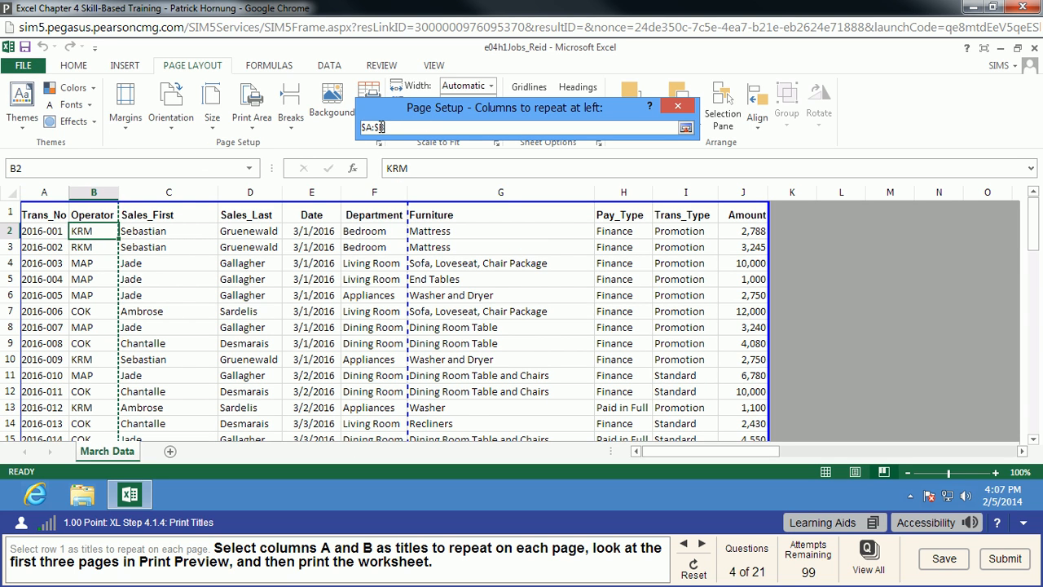
pyautogui.press('Return')
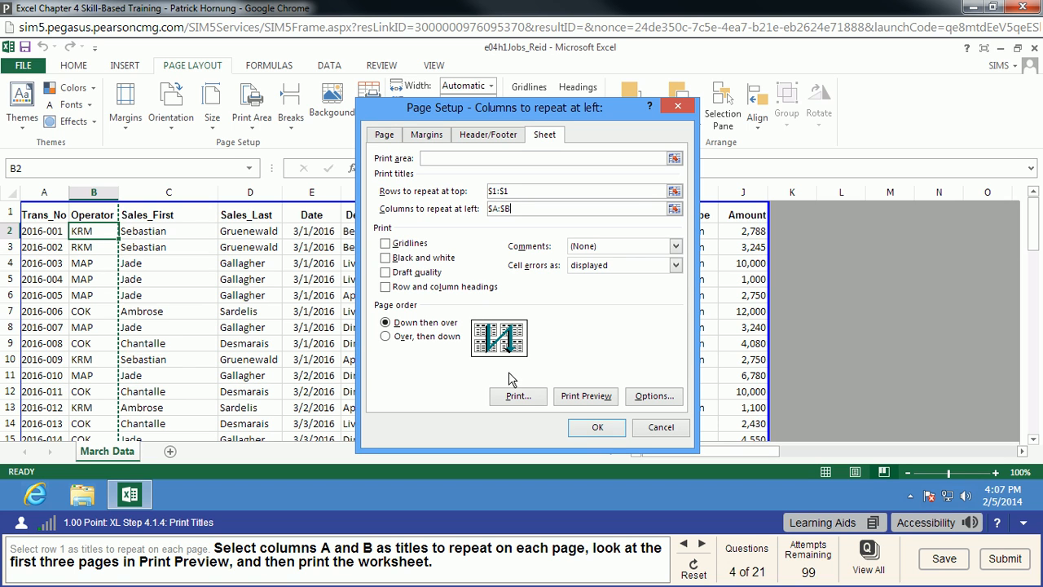
pyautogui.click(598, 427)
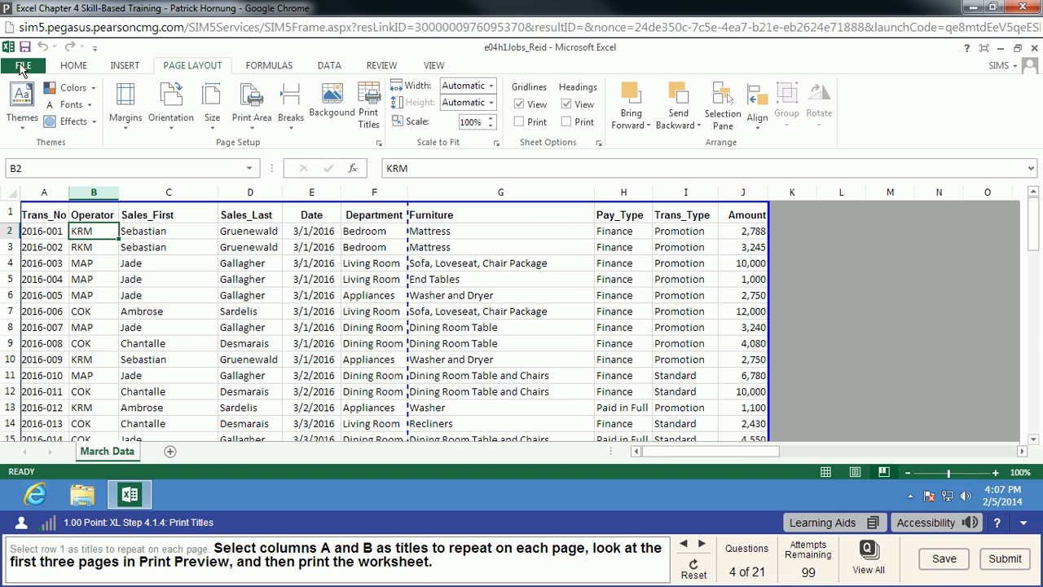
# Step: Look through the first three pages in Print Preview and print the worksheet
pyautogui.click(23, 67)
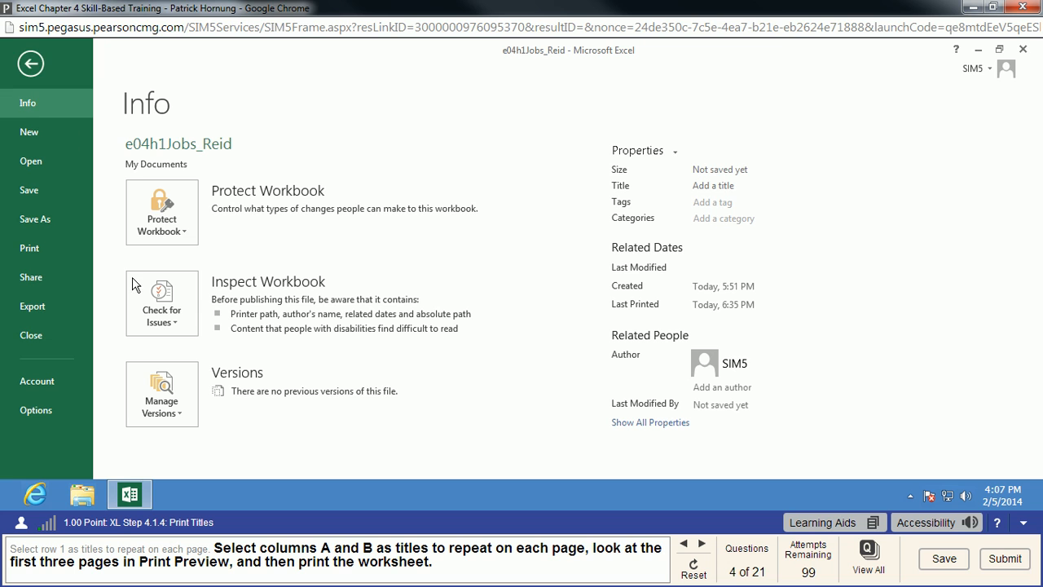
pyautogui.click(47, 246)
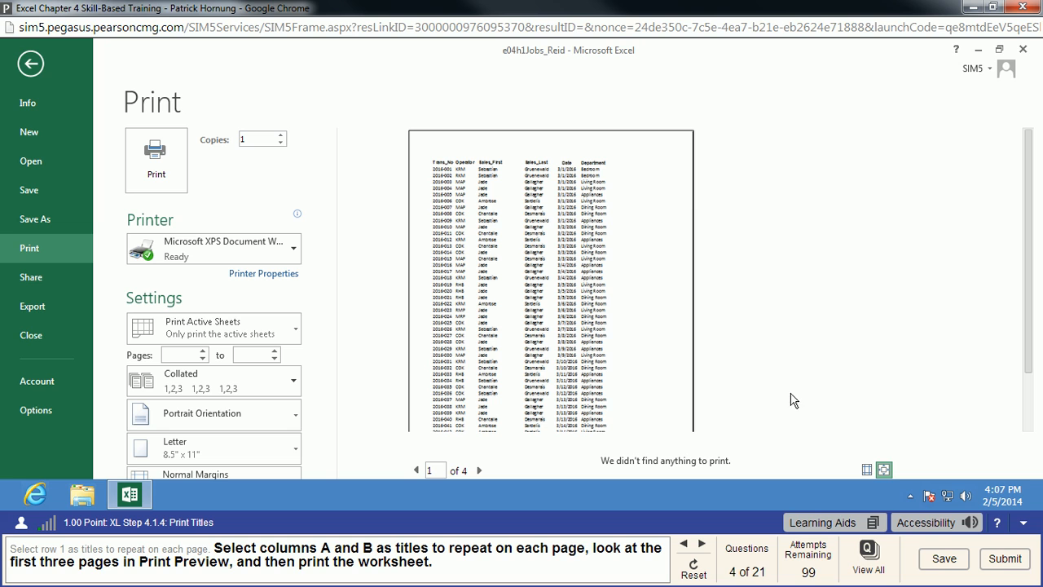
pyautogui.click(478, 471)
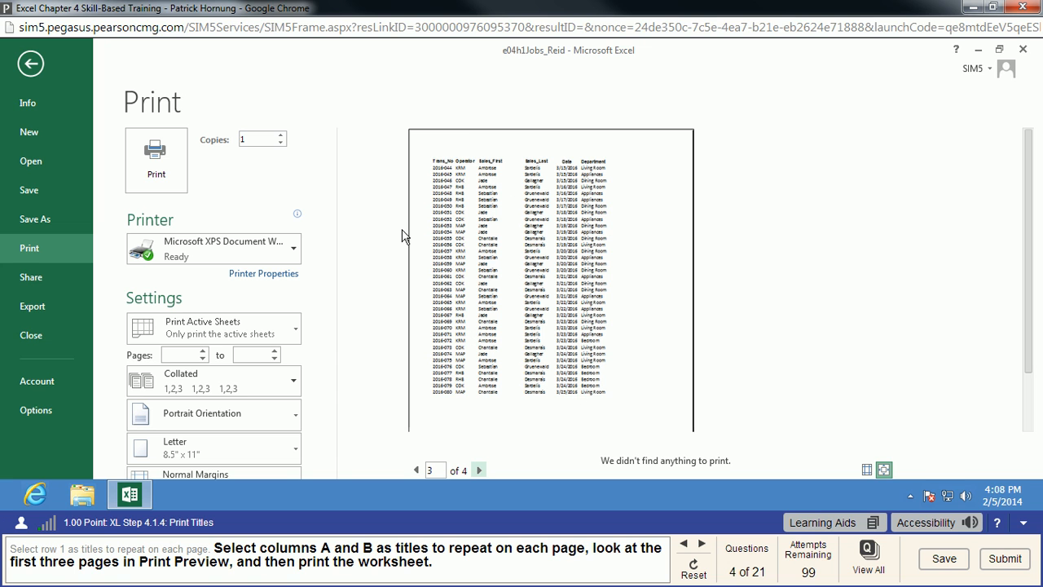
pyautogui.click(129, 154)
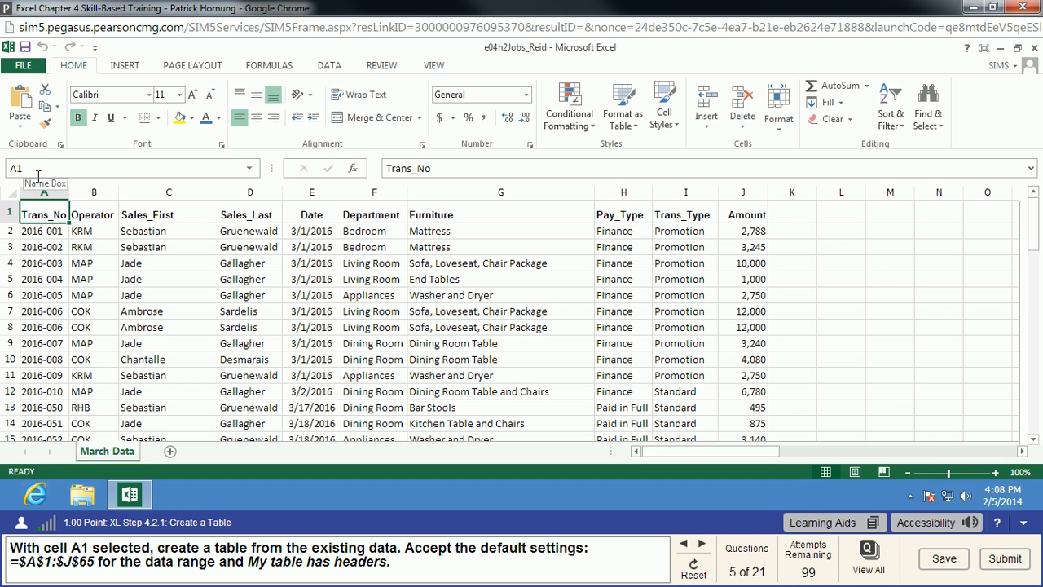
# Step: Create a table from the existing data range $A$1:$J$65, keeping the option that the table has headers
pyautogui.click(124, 65)
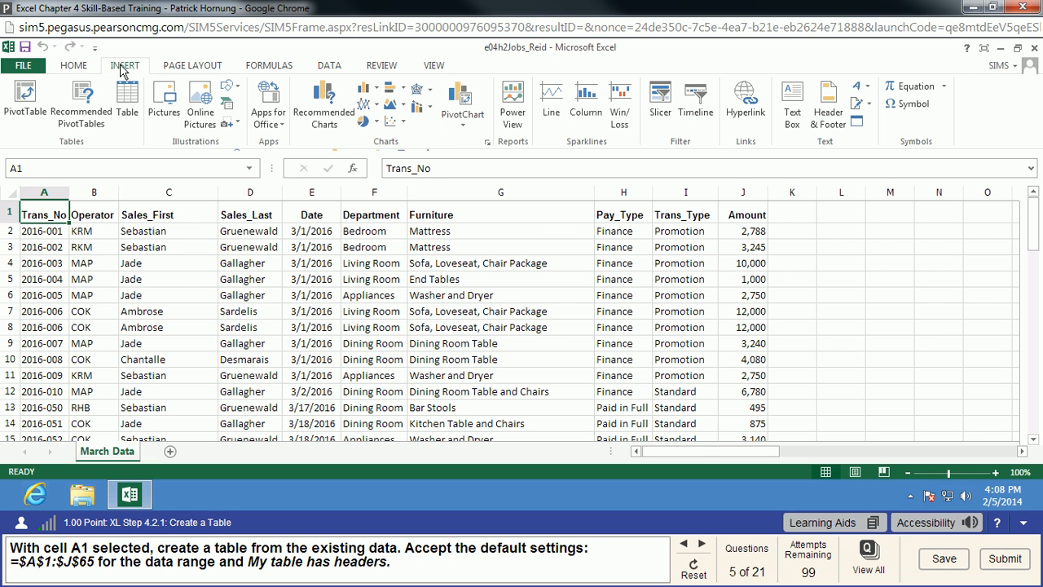
pyautogui.click(126, 114)
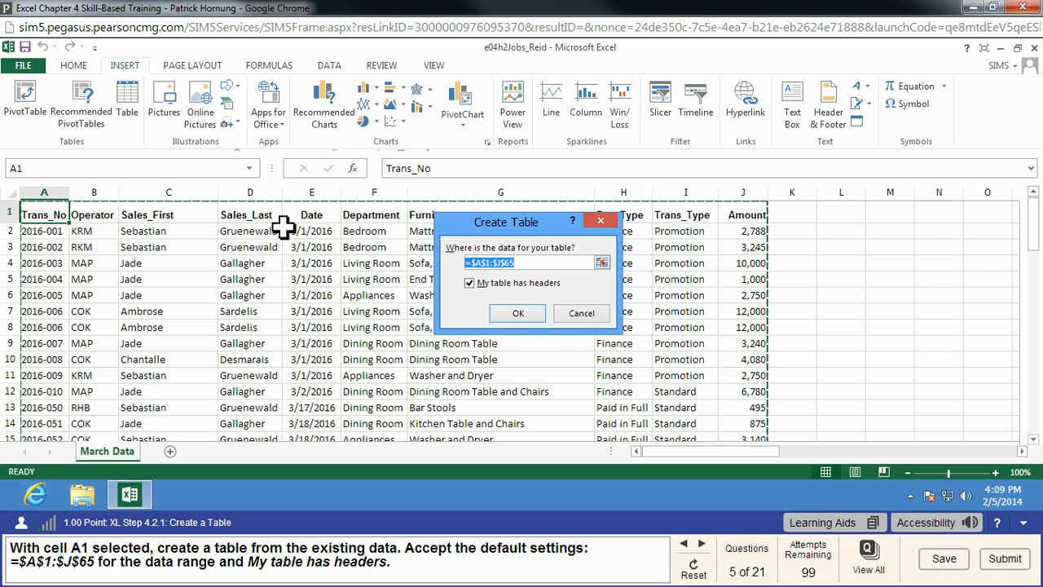
pyautogui.click(530, 319)
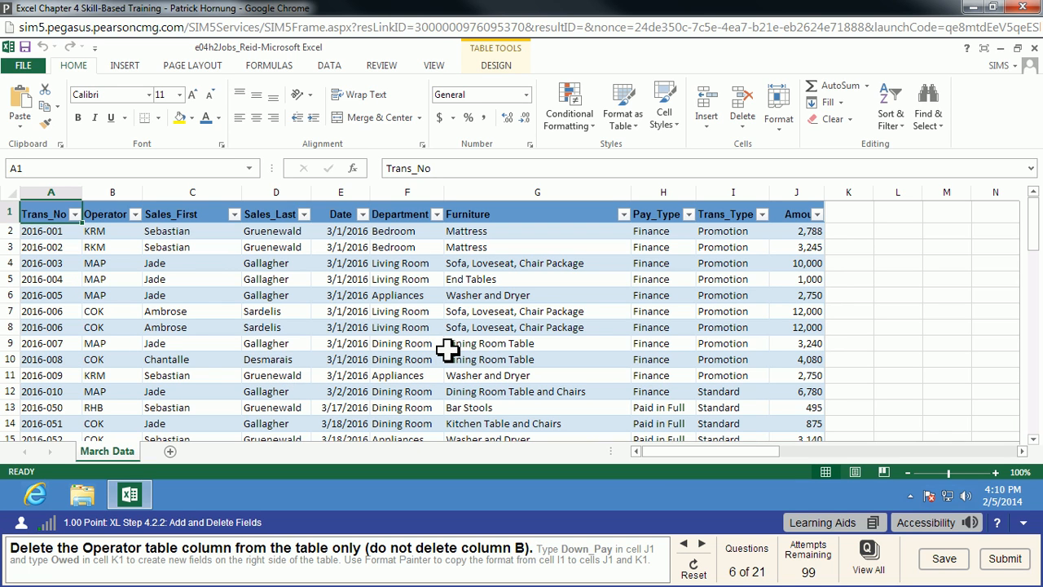
# Step: Delete the Operator column from the table only, without deleting sheet column B
pyautogui.click(111, 216)
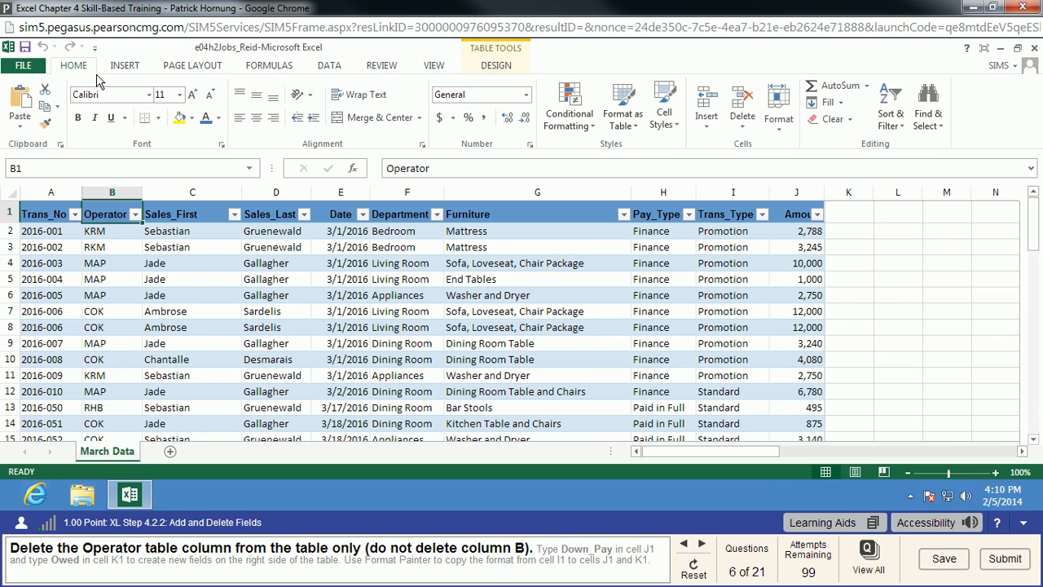
pyautogui.click(747, 128)
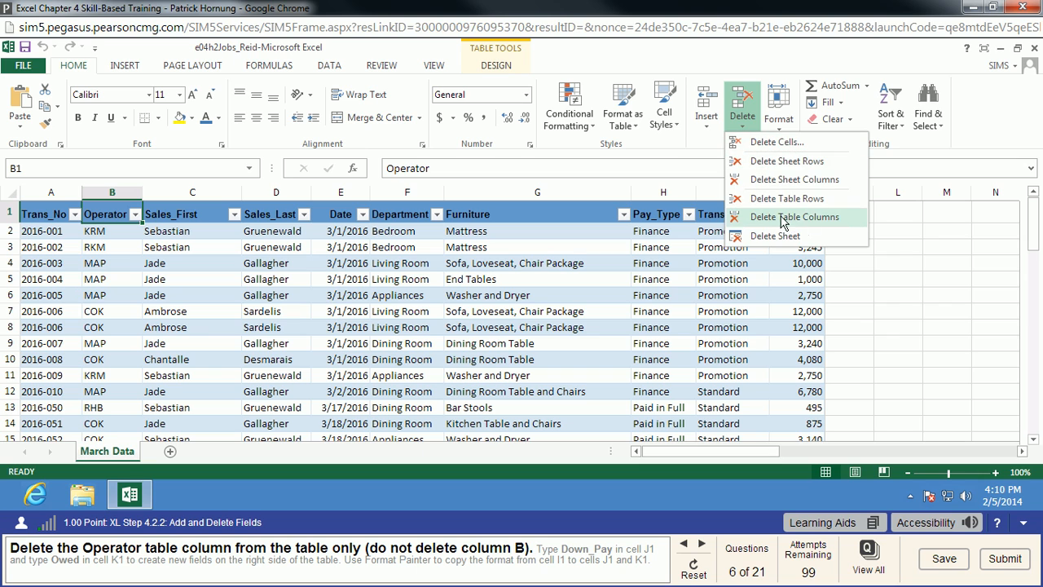
pyautogui.click(845, 224)
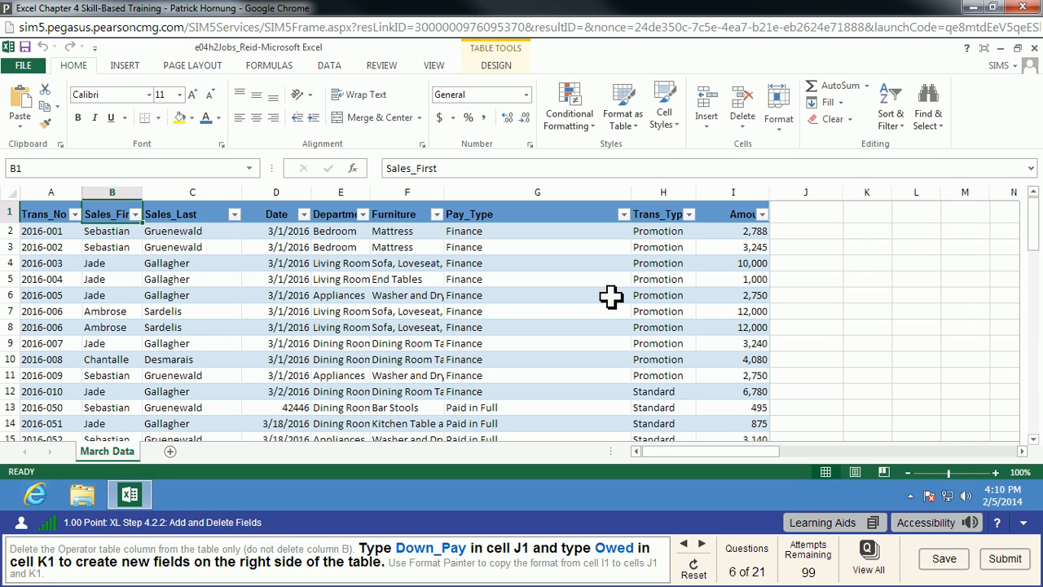
pyautogui.click(739, 127)
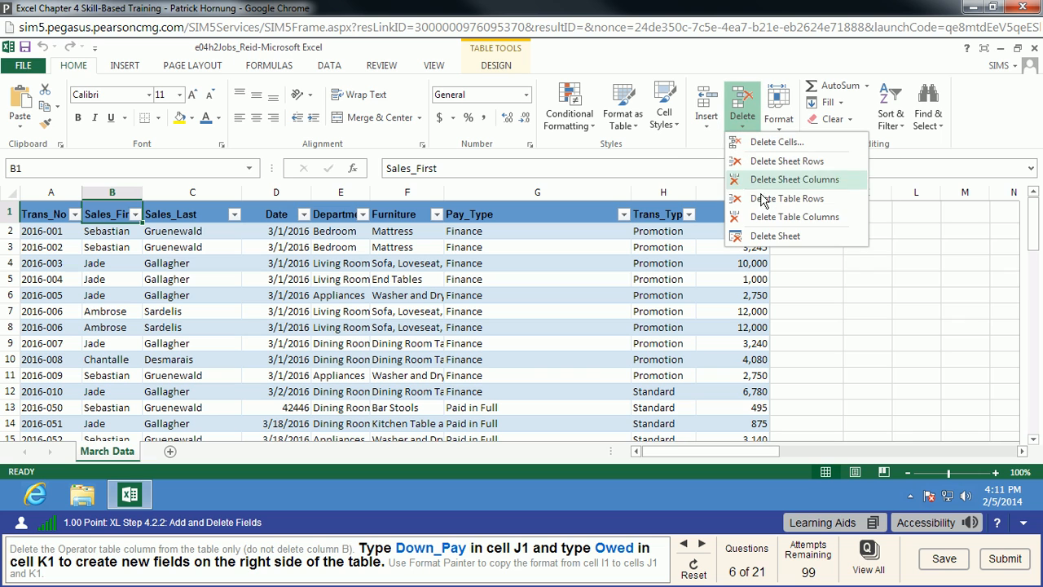
pyautogui.click(770, 217)
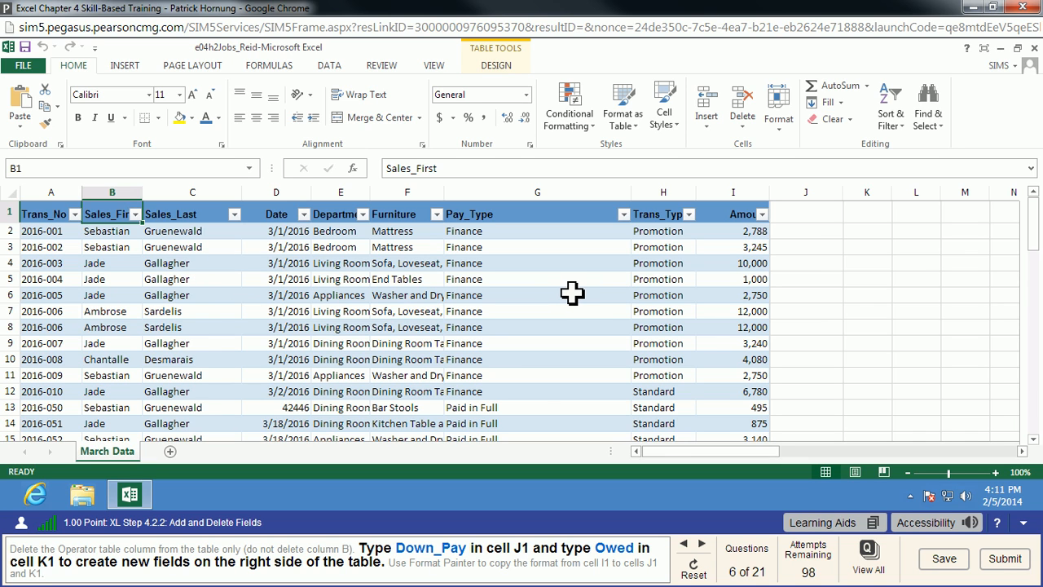
# Step: Add the table fields Down_Pay in J1 and Owed in K1, and copy the format of cell I1 to both with Format Painter
pyautogui.click(807, 216)
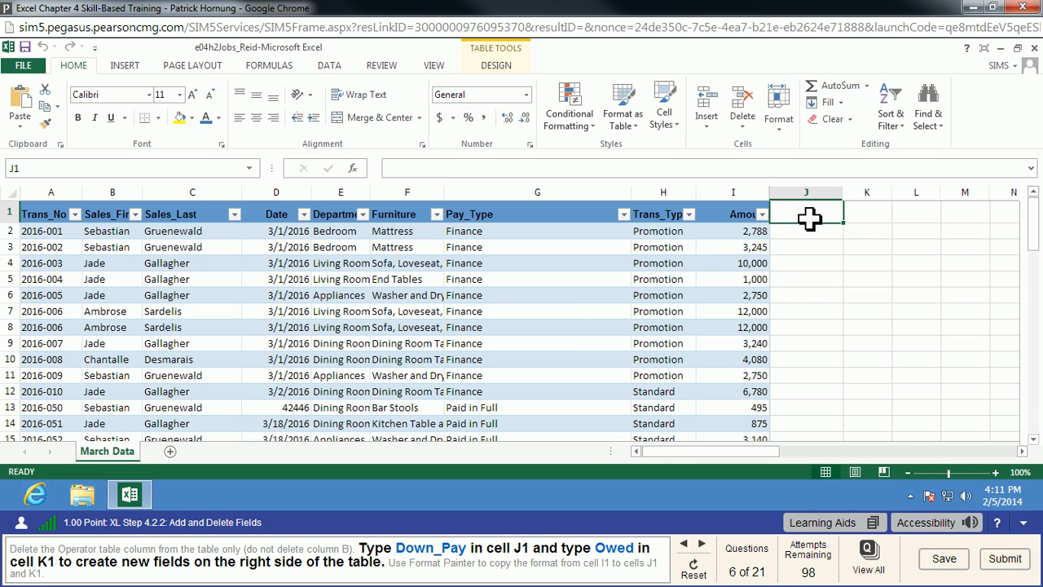
pyautogui.write('Down')
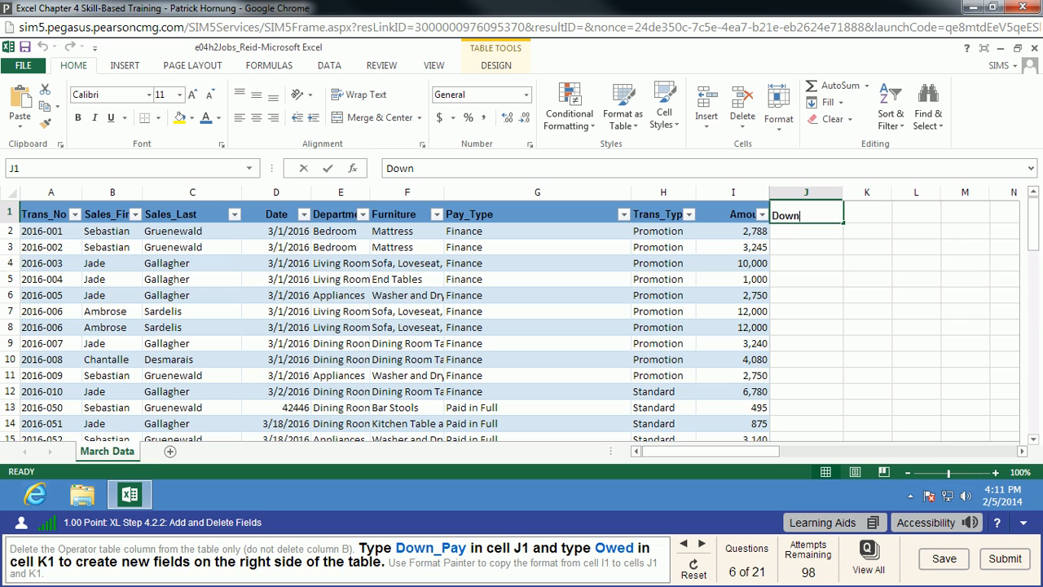
pyautogui.write('_Pay')
pyautogui.press('Tab')
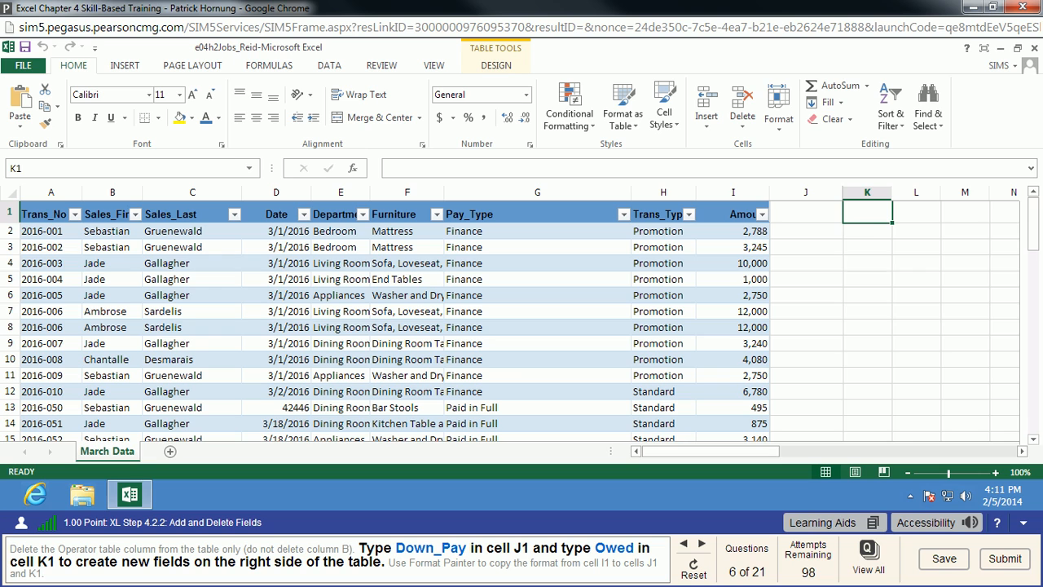
pyautogui.write('Owed')
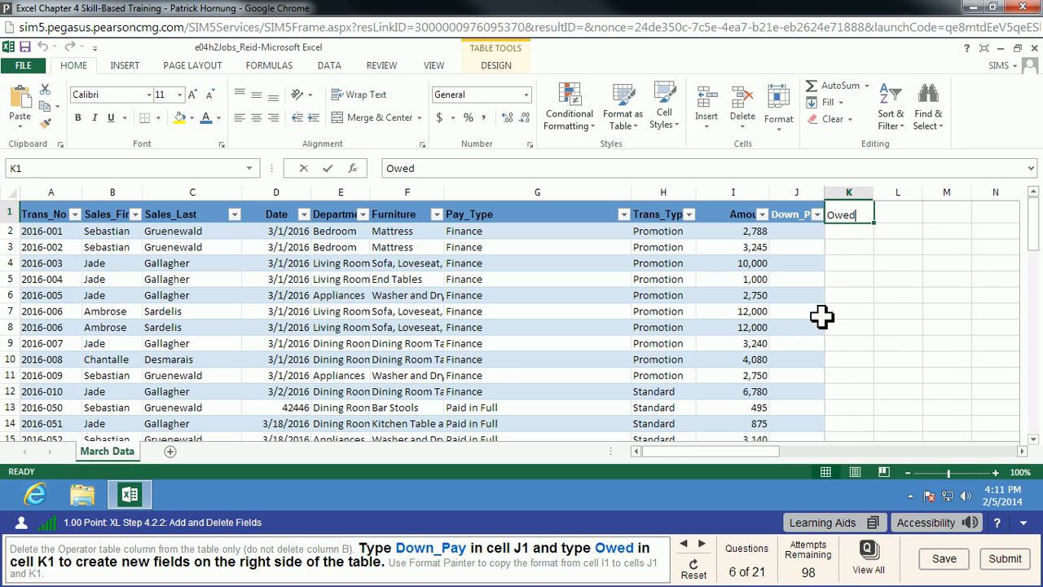
pyautogui.press('Tab')
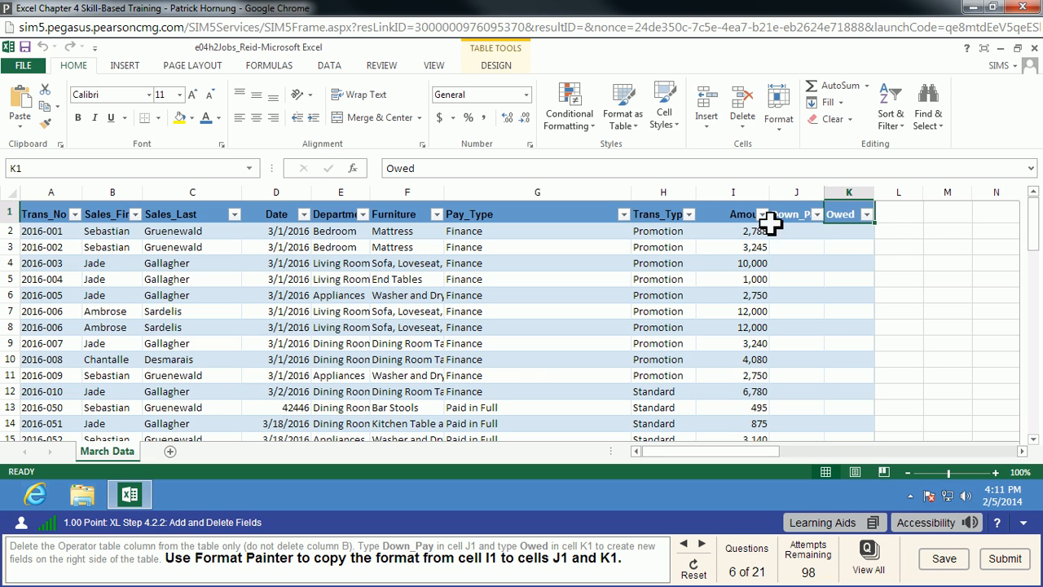
pyautogui.click(726, 218)
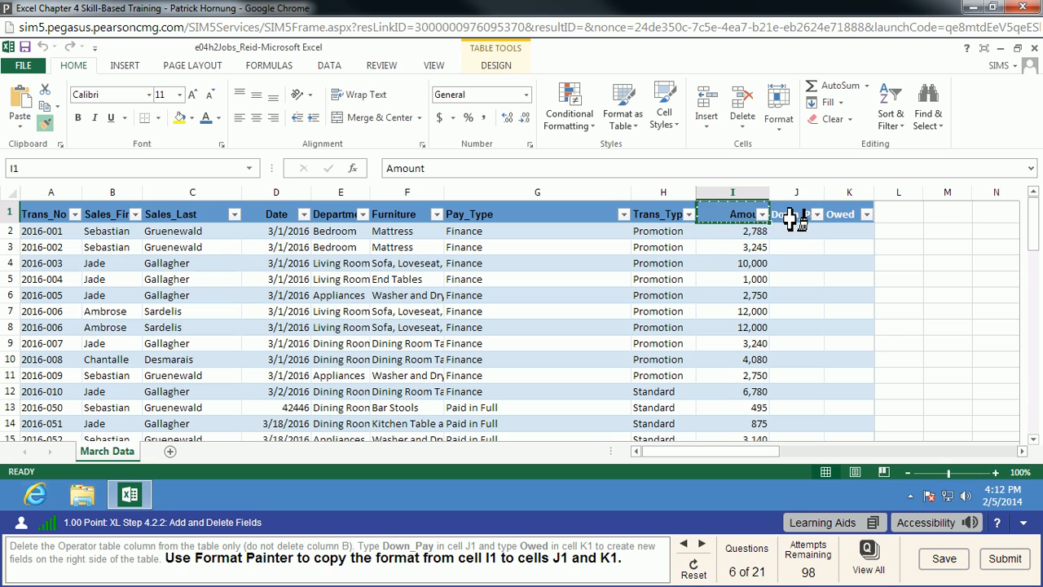
pyautogui.moveTo(790, 218); pyautogui.dragTo(839, 219)
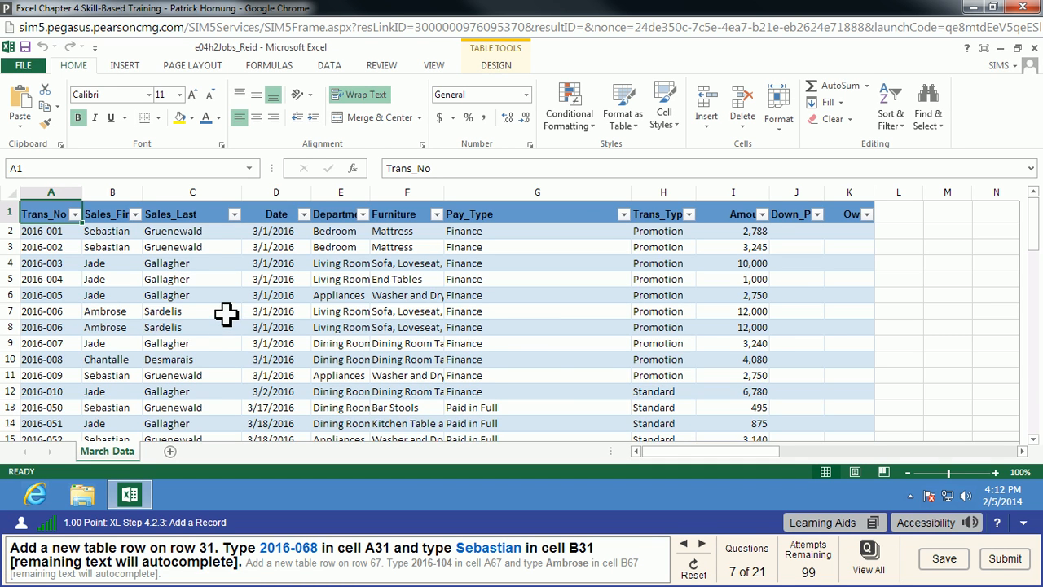
# Step: Insert a new table row at row 31, above the record currently there
pyautogui.scroll(-3, 225, 313)
pyautogui.scroll(-4, 225, 313)
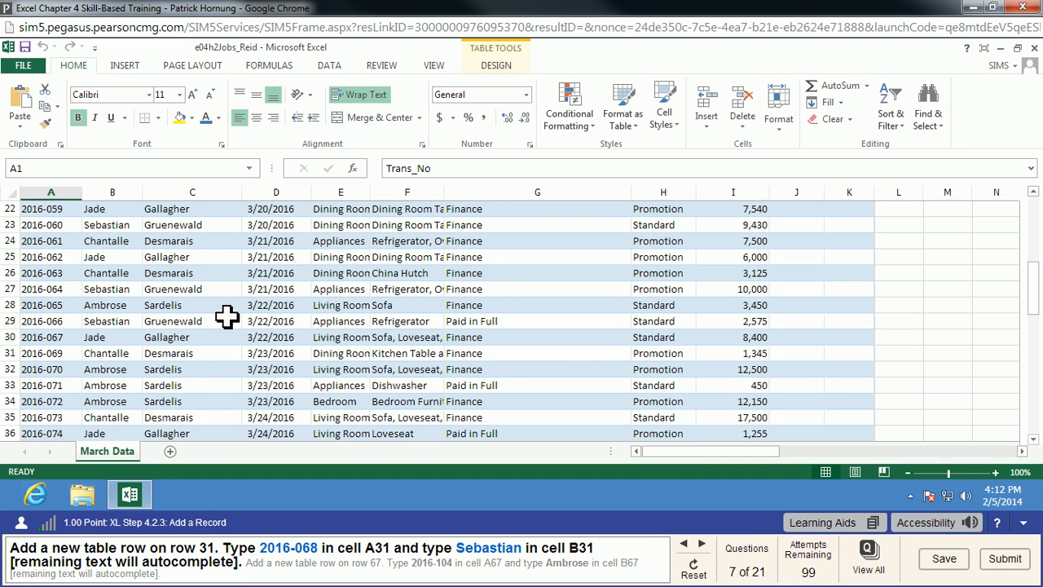
pyautogui.click(49, 356)
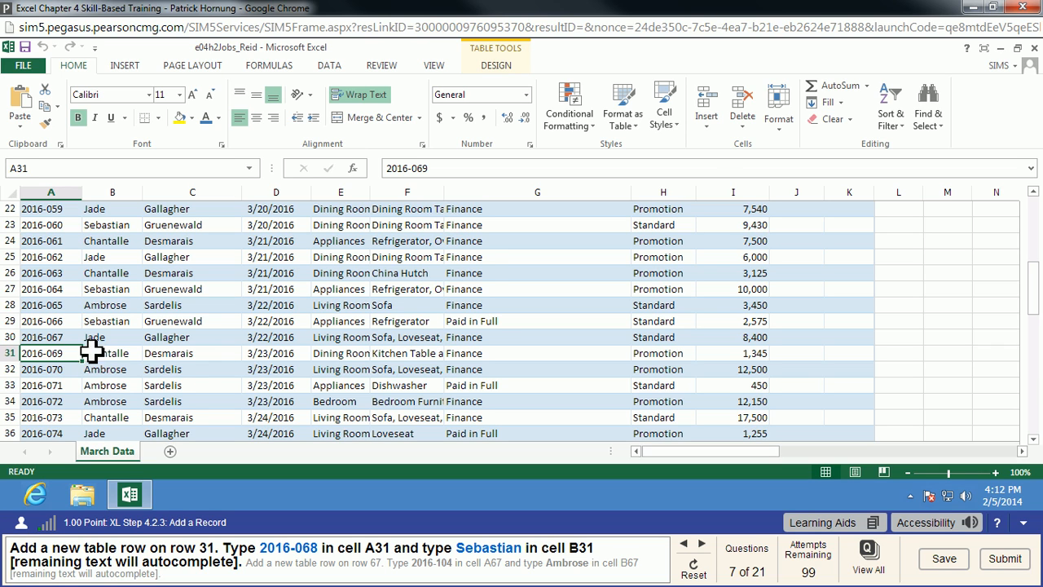
pyautogui.click(709, 124)
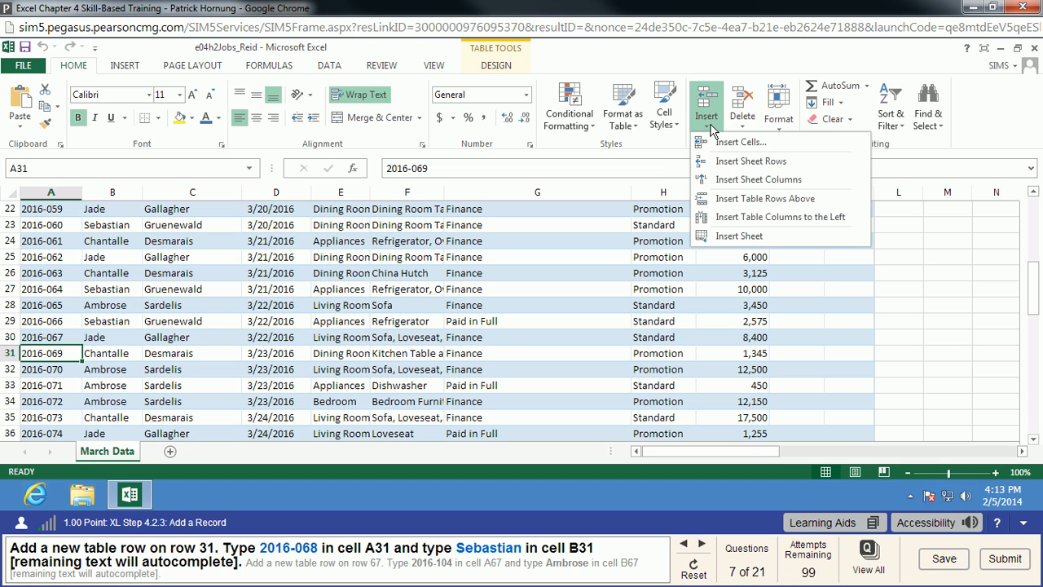
pyautogui.click(744, 200)
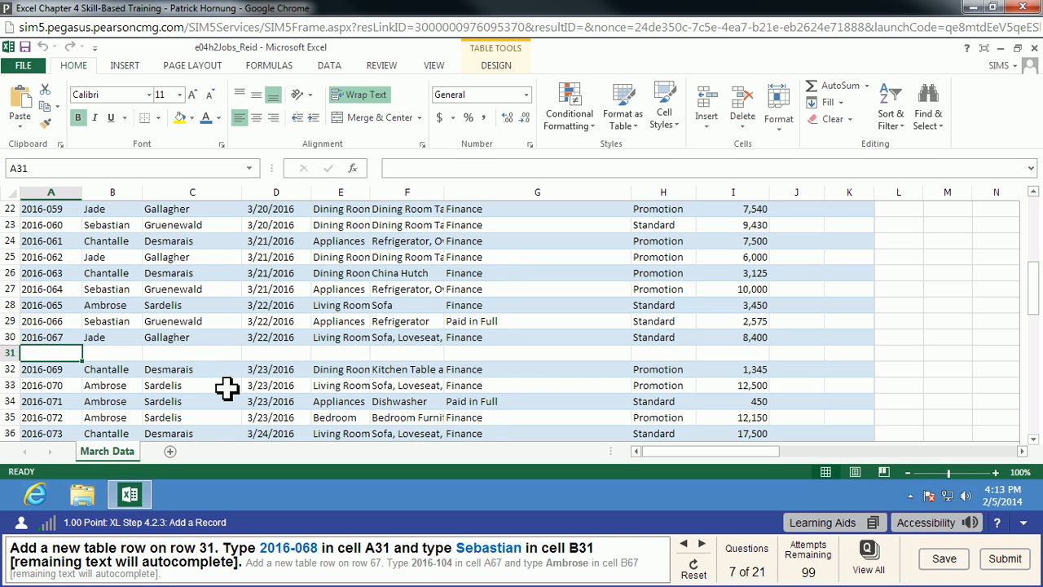
# Step: Enter the requested transaction number in A31 and the salesperson's first name in B31
pyautogui.write('2016-068')
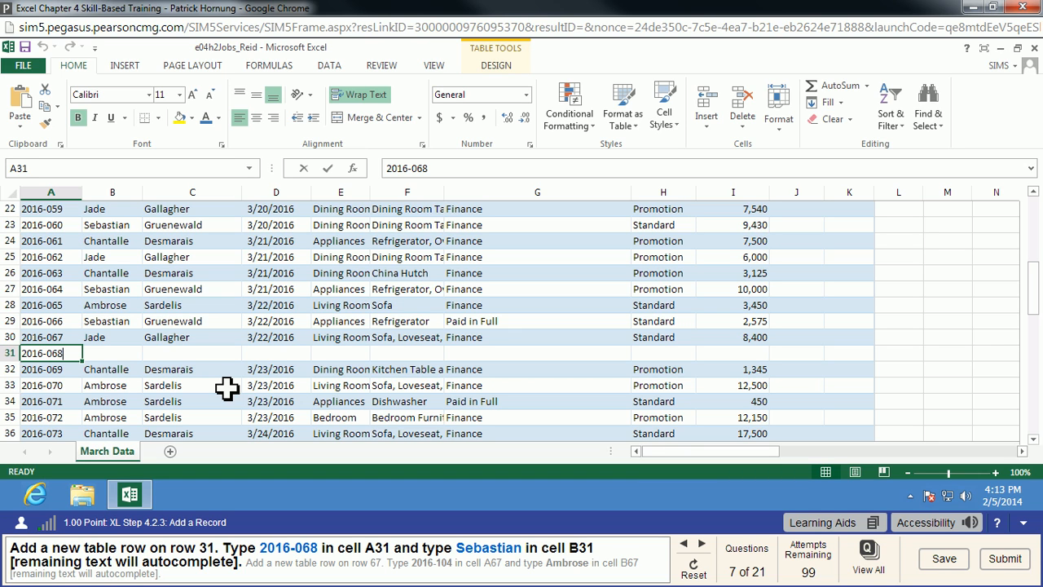
pyautogui.press('Tab')
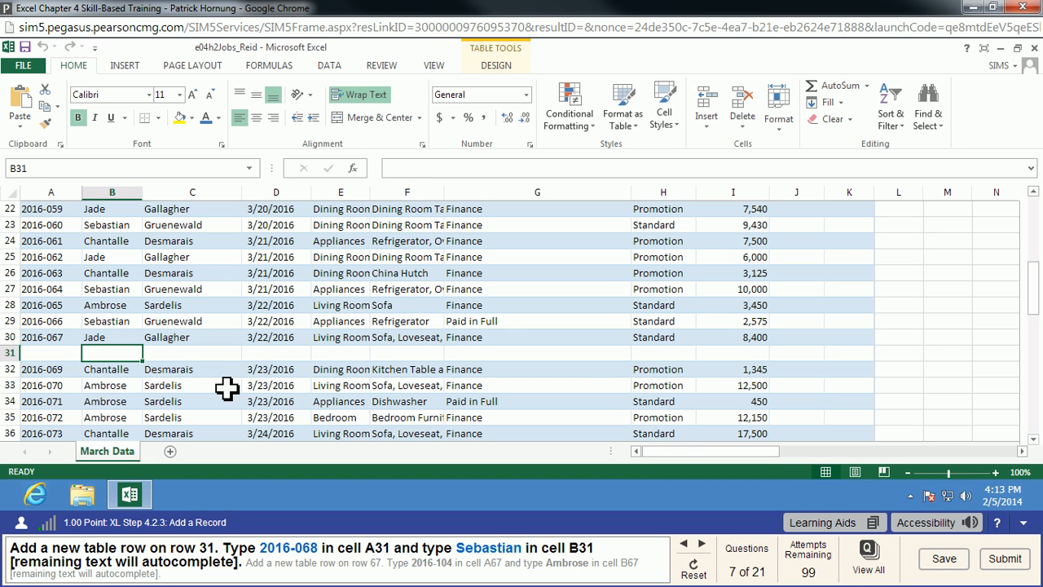
pyautogui.write('Sebastian')
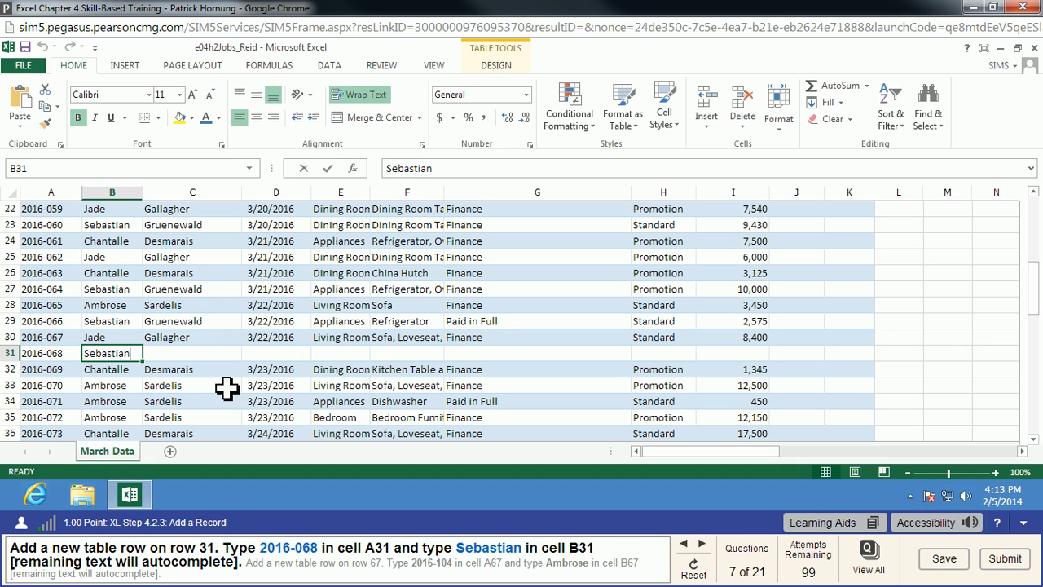
pyautogui.press('Tab')
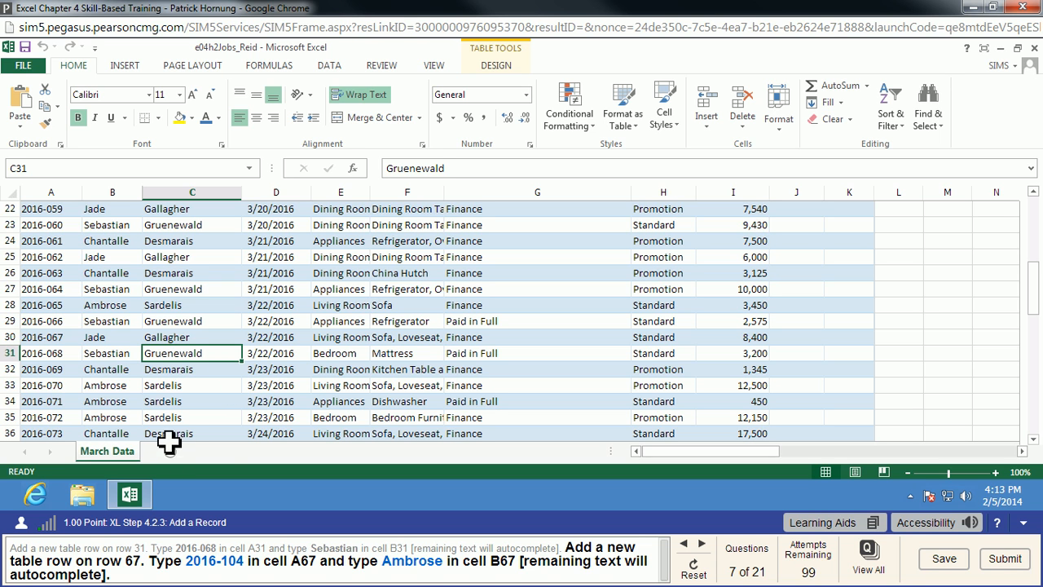
# Step: Add a new table record in row 67 with the requested transaction number in A67 and the salesperson's first name in B67
pyautogui.scroll(-7, 187, 415)
pyautogui.scroll(-6, 188, 416)
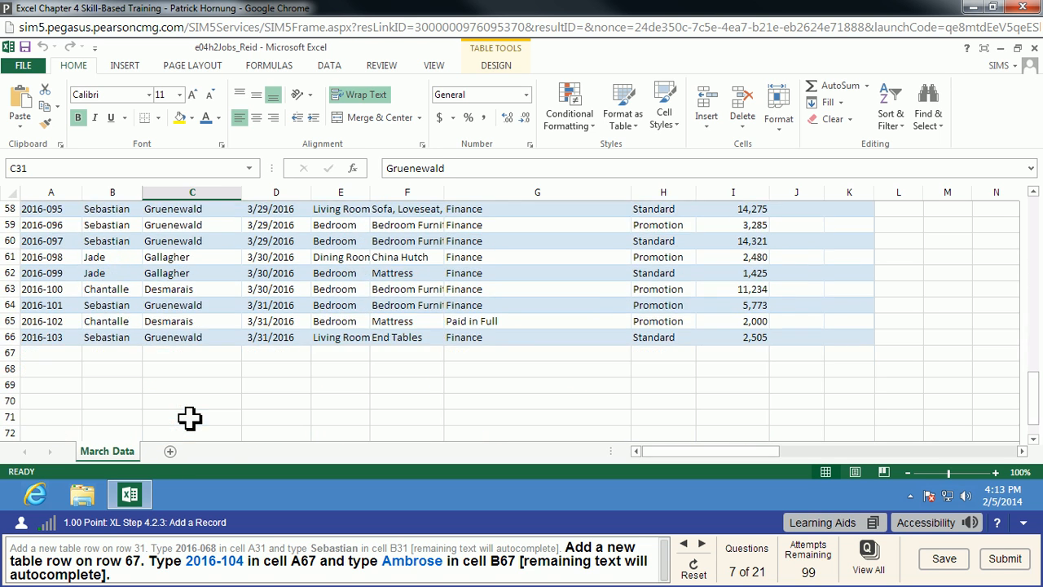
pyautogui.click(51, 307)
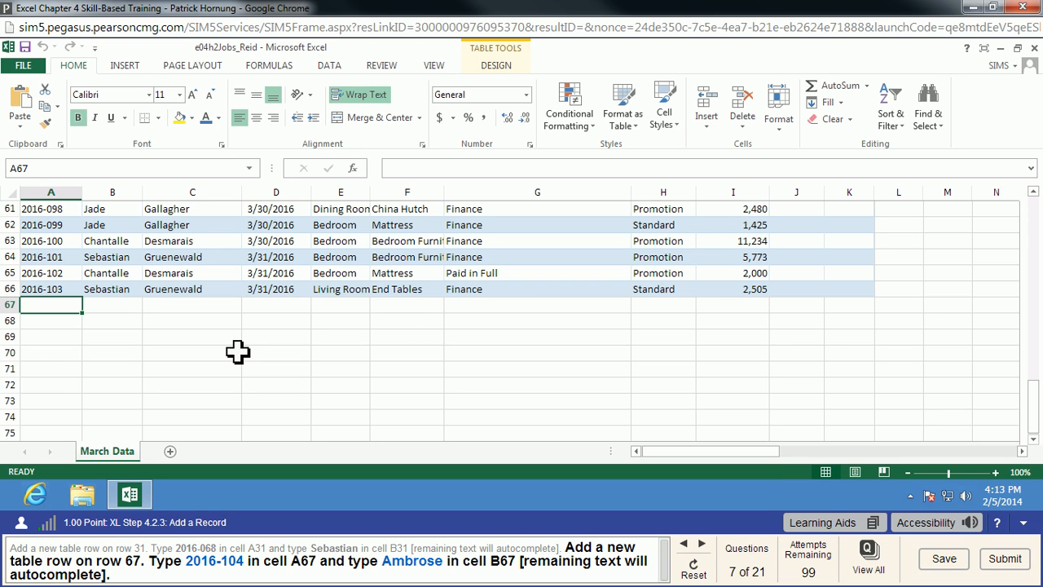
pyautogui.write('2016-104')
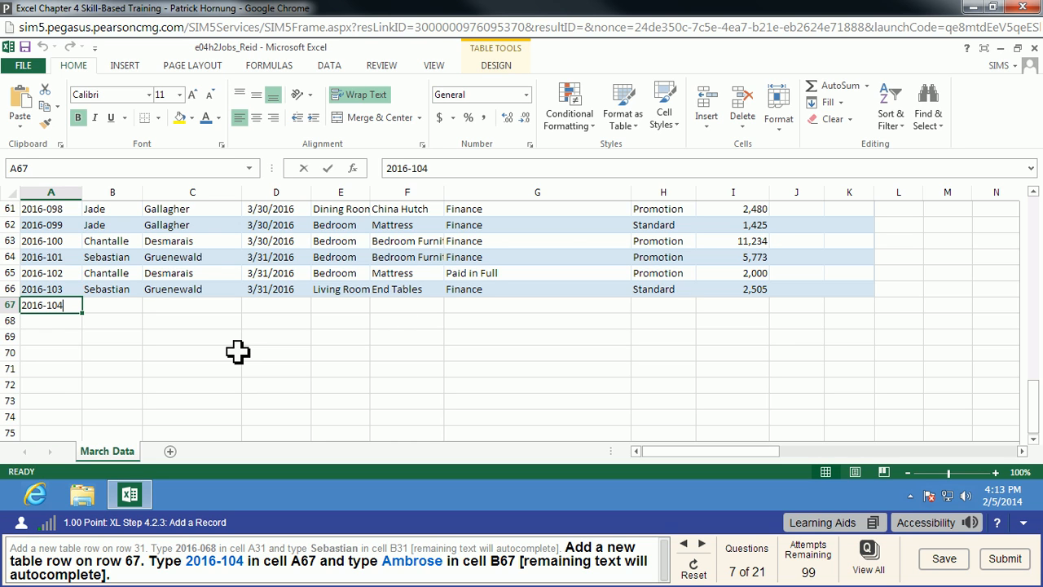
pyautogui.press('Tab')
pyautogui.write('Ambrose')
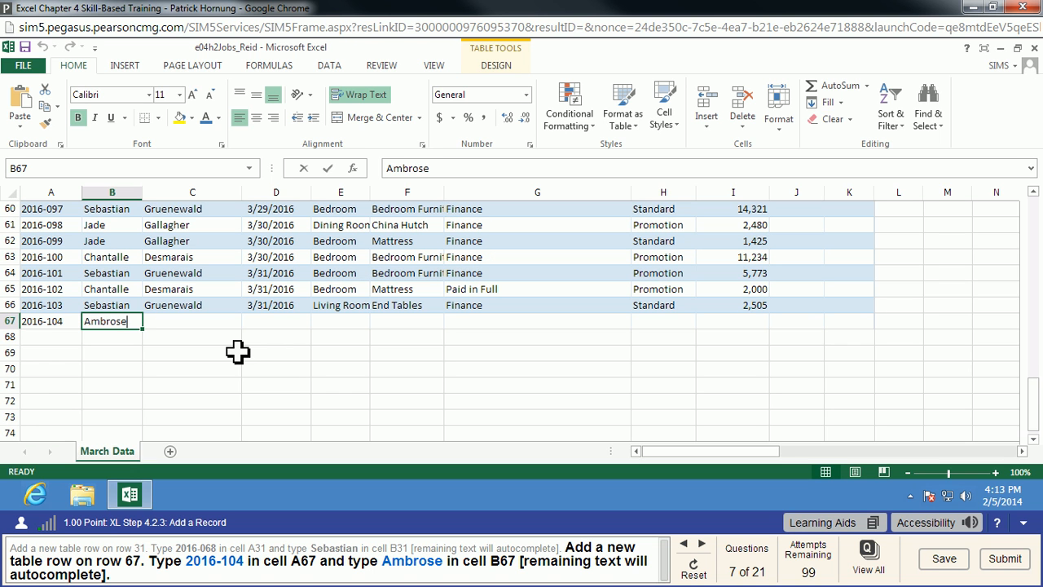
pyautogui.press('Tab')
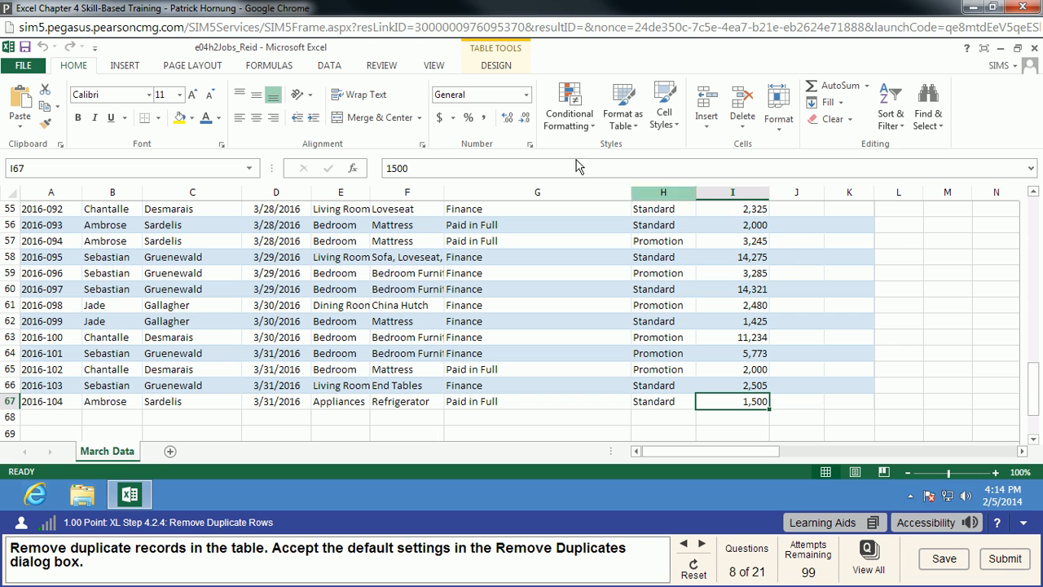
# Step: Remove duplicate records from the table, accepting the default settings with all columns compared
pyautogui.click(497, 66)
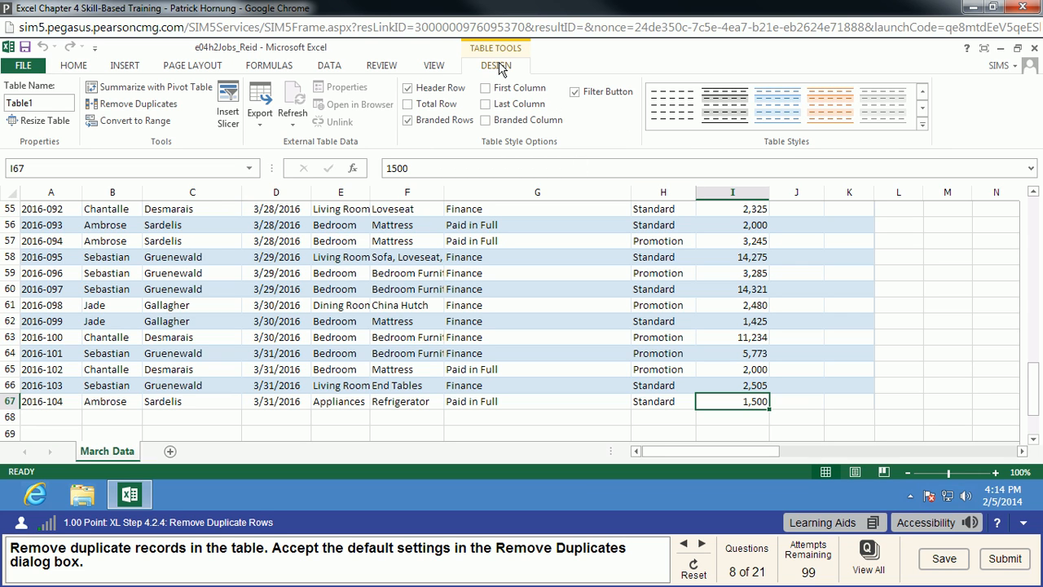
pyautogui.click(152, 108)
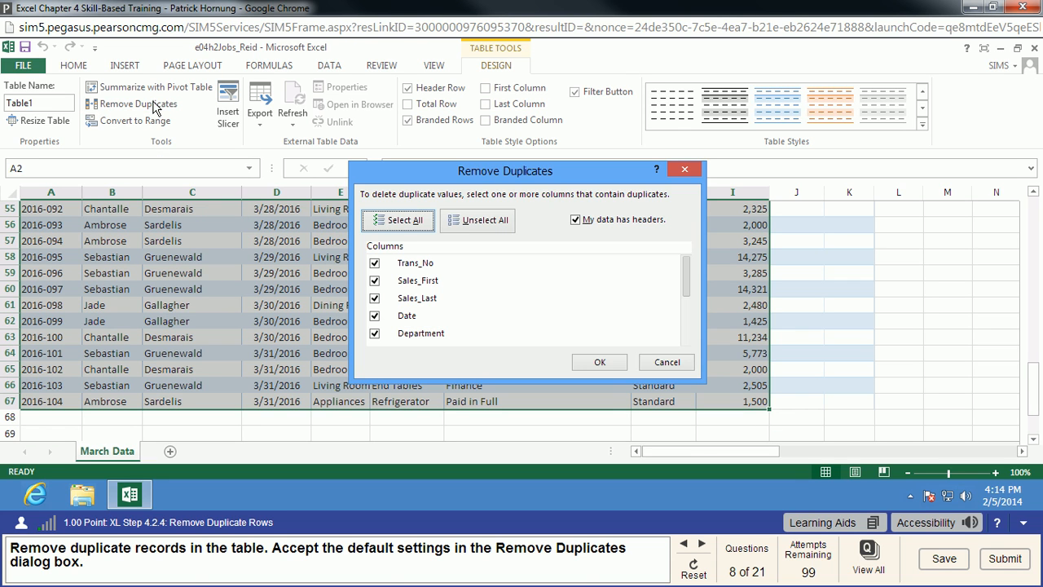
pyautogui.click(616, 361)
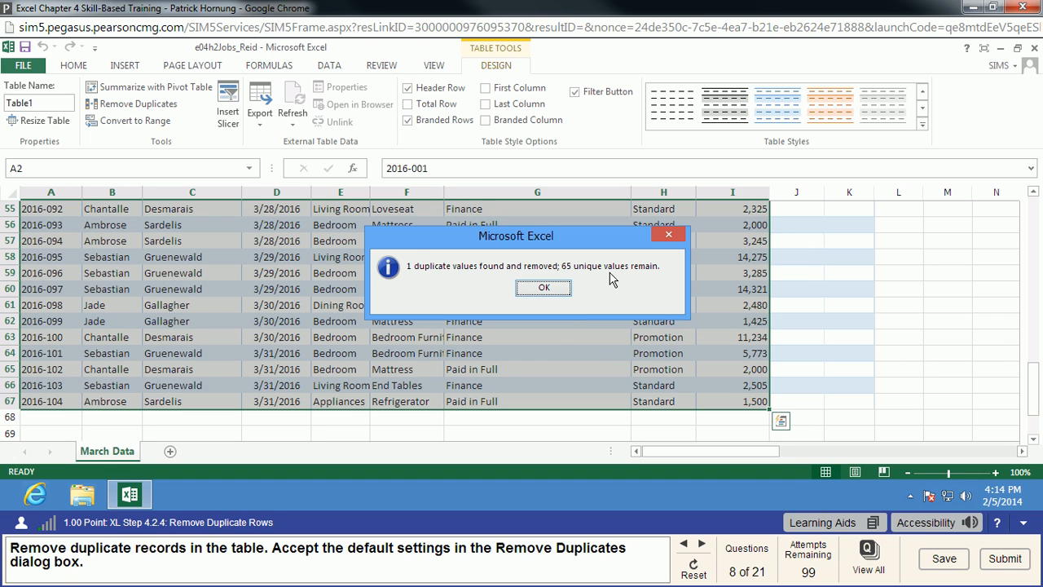
pyautogui.click(544, 288)
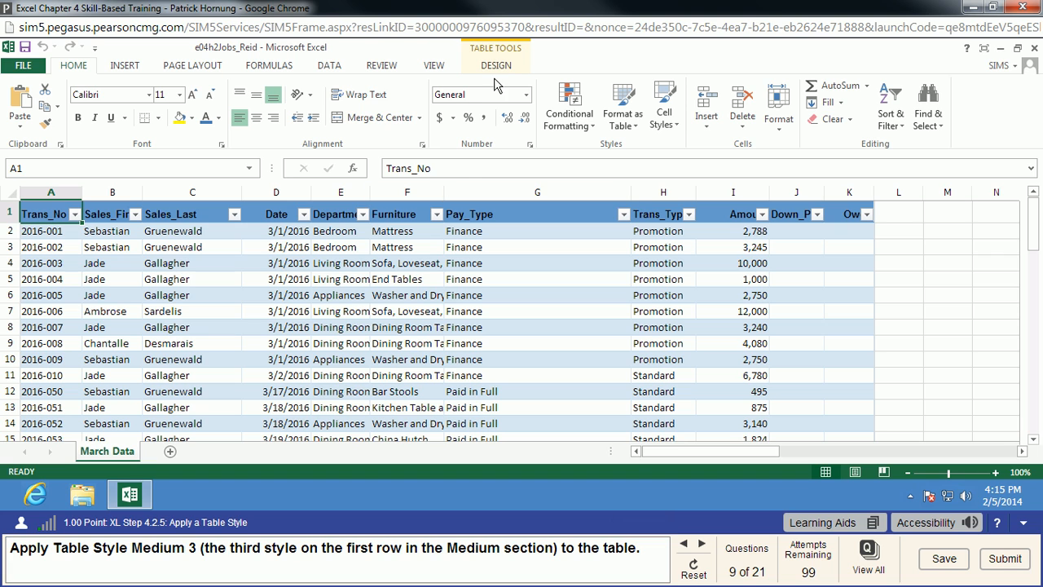
# Step: Apply Table Style Medium 3 to the March Data table
pyautogui.click(496, 66)
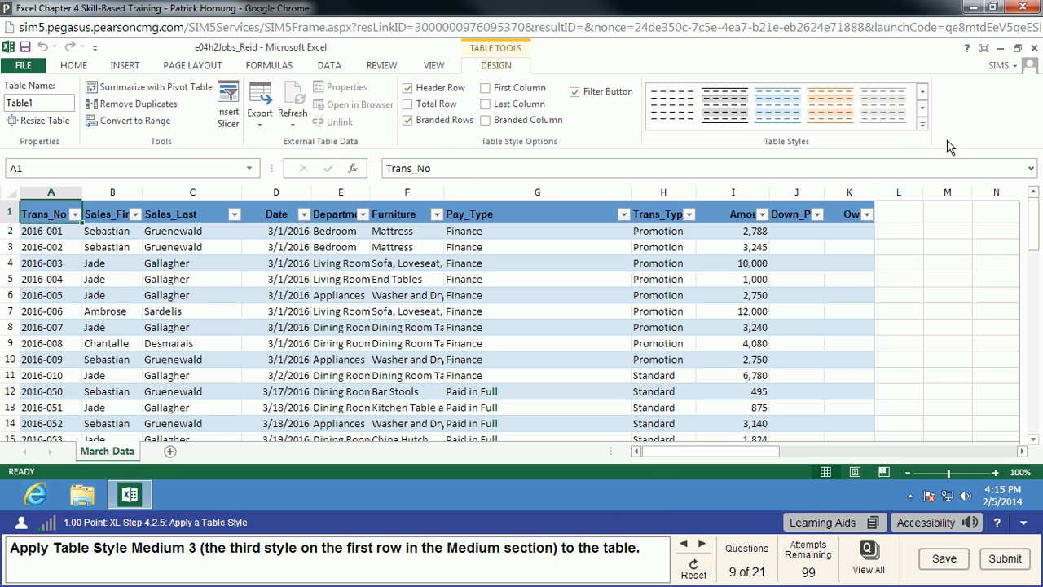
pyautogui.click(923, 125)
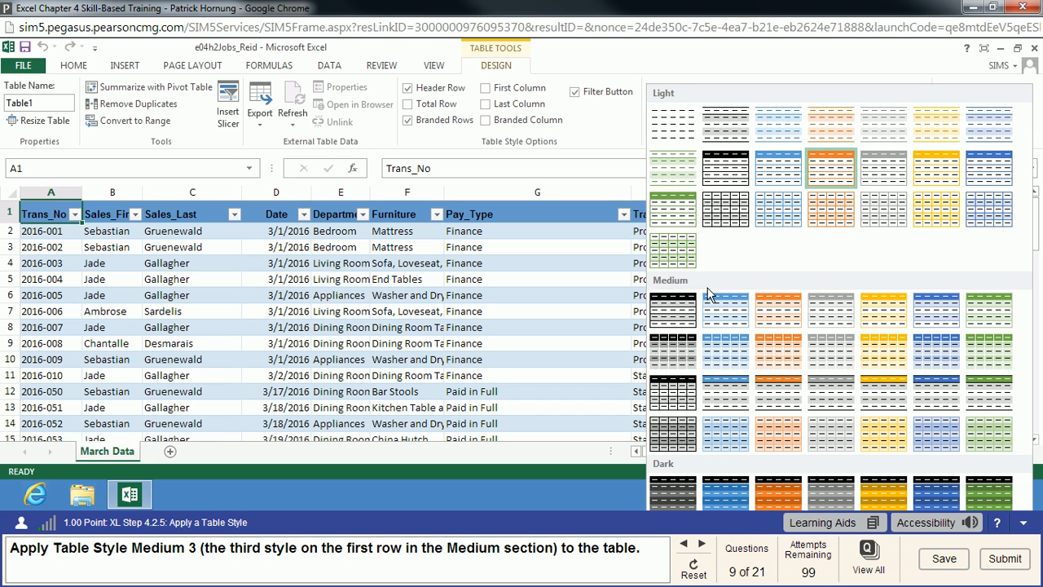
pyautogui.click(778, 316)
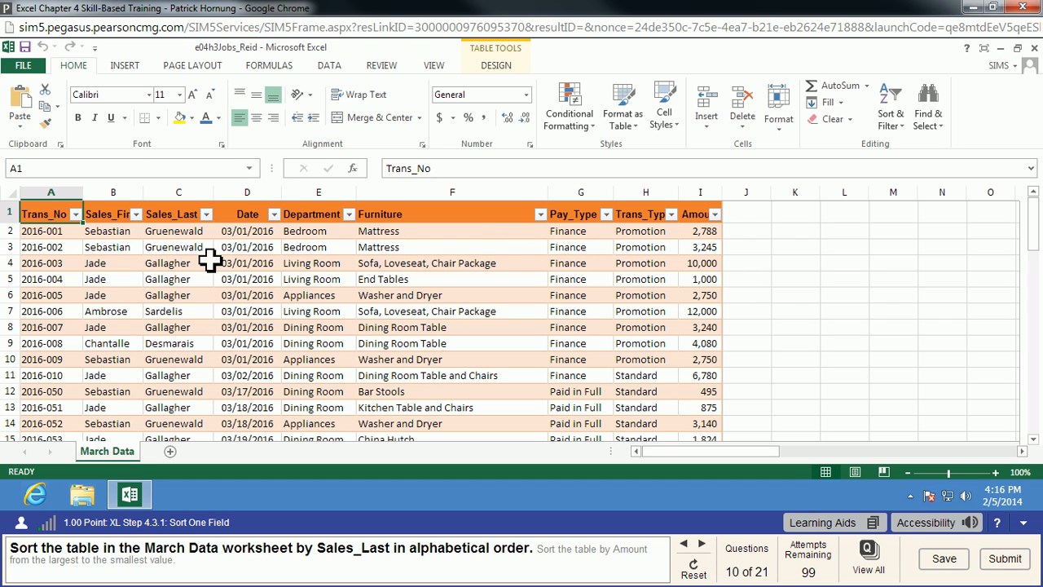
# Step: Sort the table by Sales_Last from A to Z, followed by a separate sort by Amount from largest to smallest
pyautogui.click(207, 214)
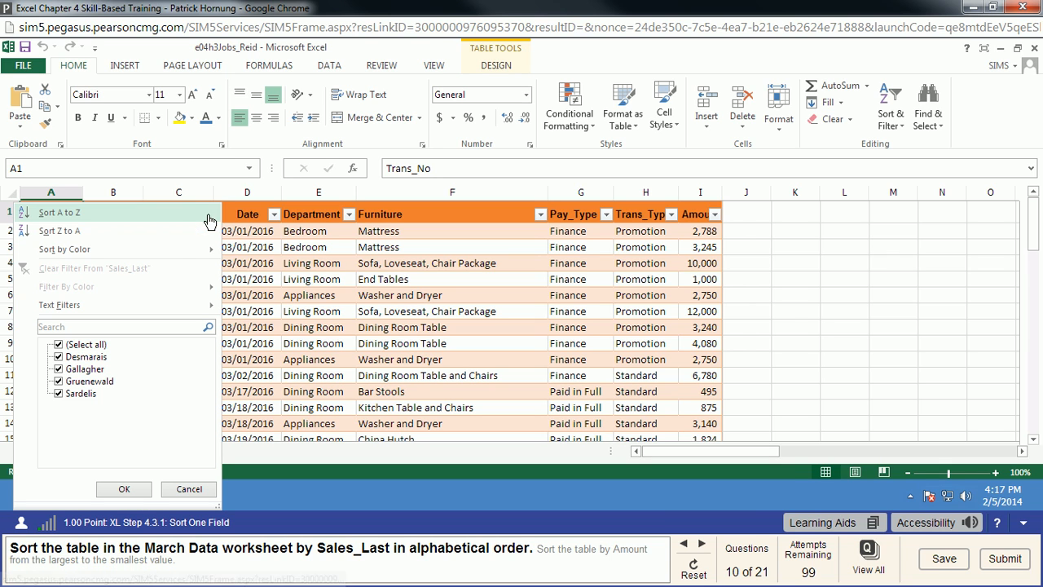
pyautogui.click(75, 215)
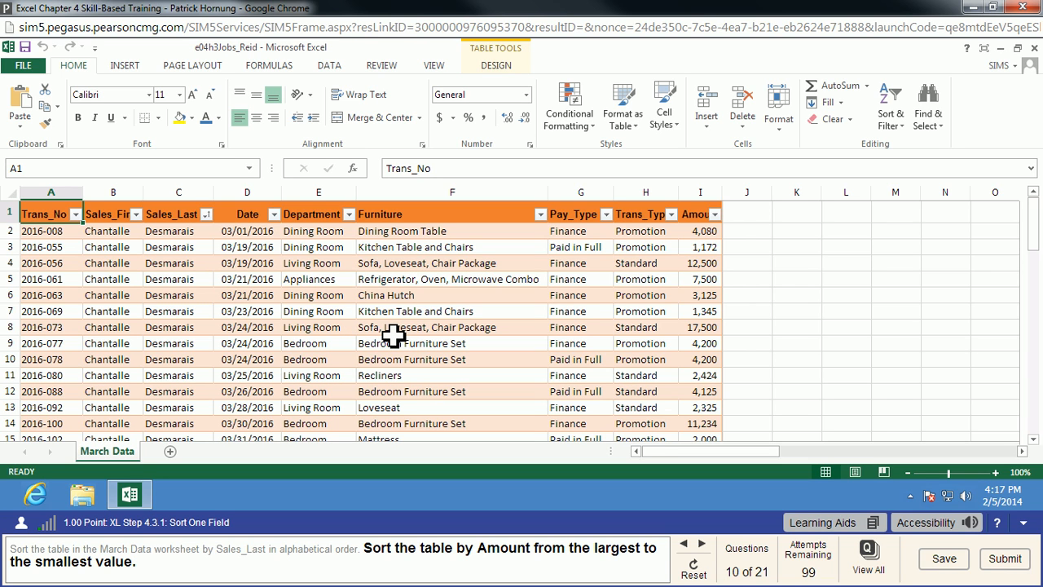
pyautogui.click(715, 214)
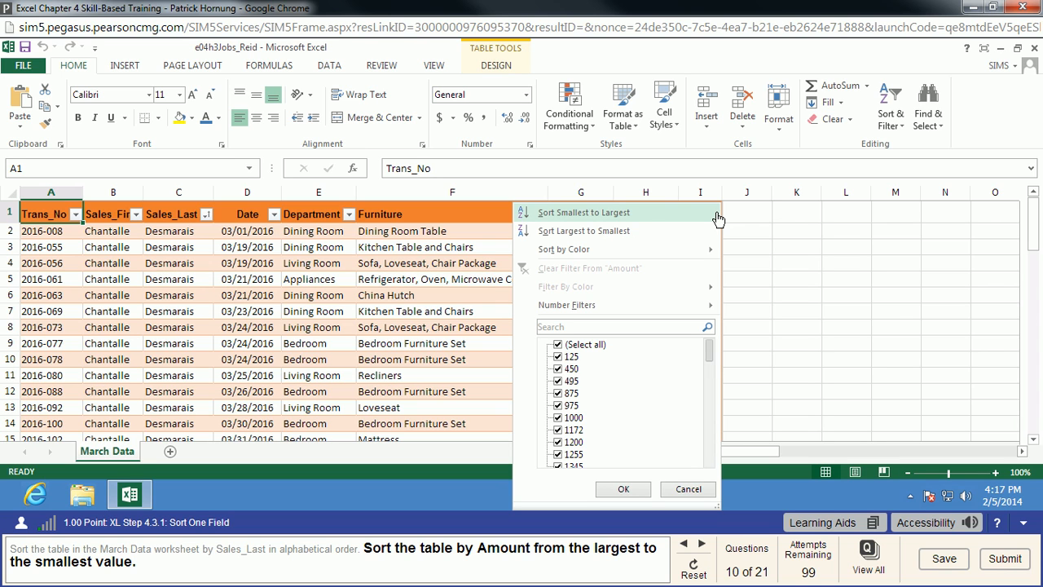
pyautogui.click(603, 231)
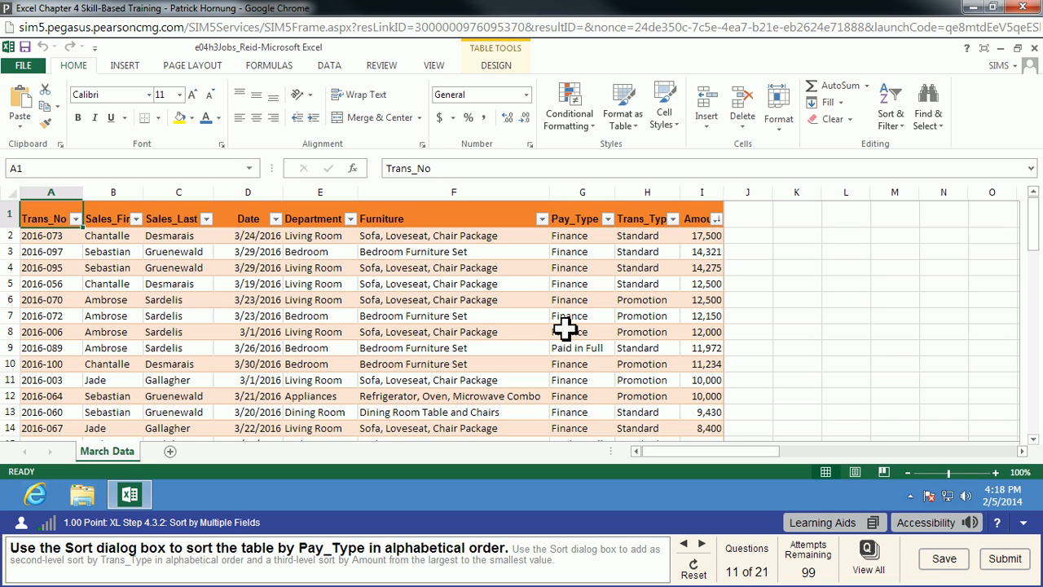
# Step: Sort the table by Pay_Type values from A to Z with the Sort dialog
pyautogui.click(329, 69)
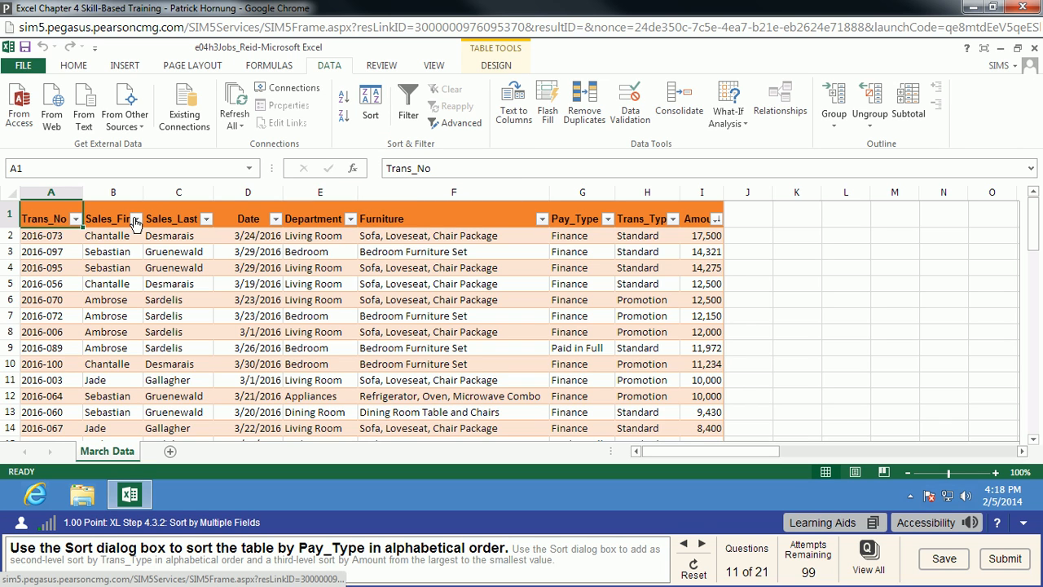
pyautogui.click(375, 103)
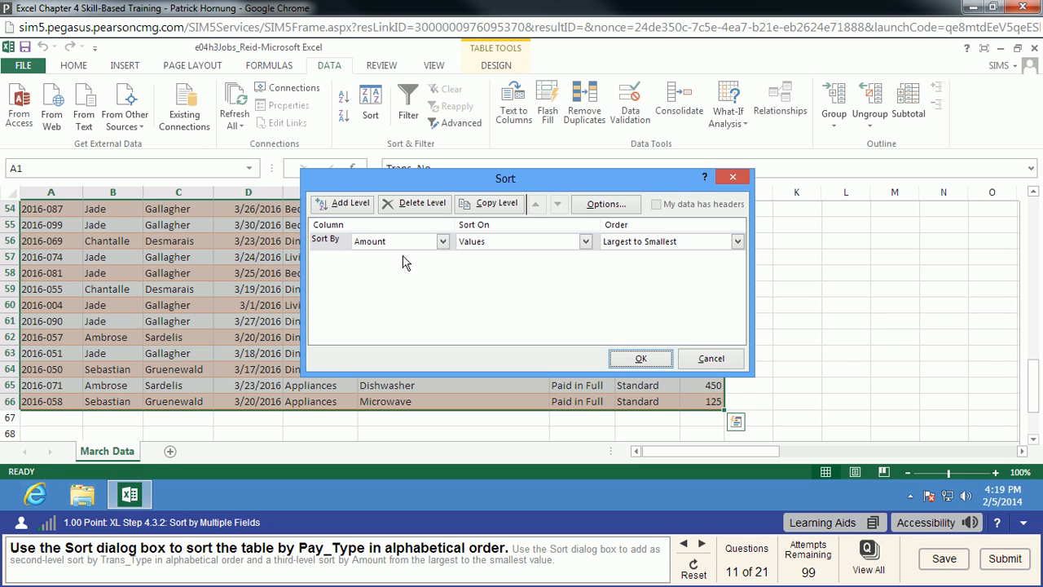
pyautogui.click(441, 243)
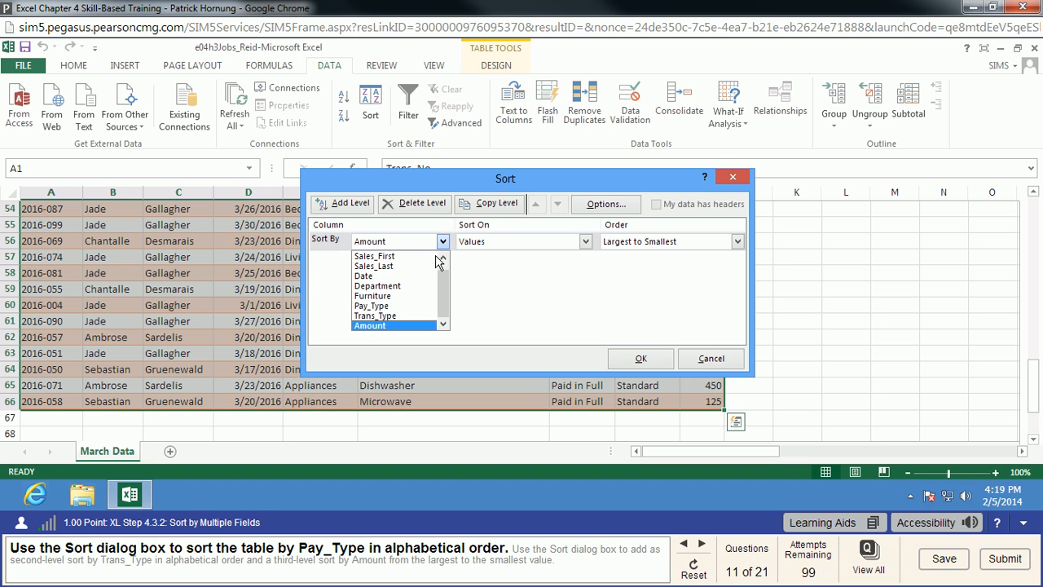
pyautogui.click(394, 308)
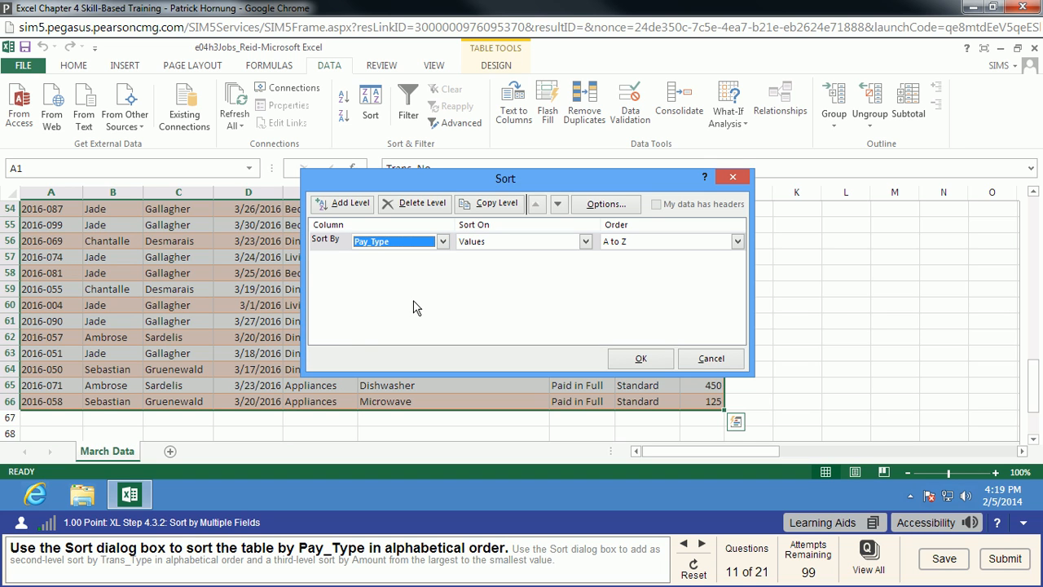
pyautogui.click(657, 363)
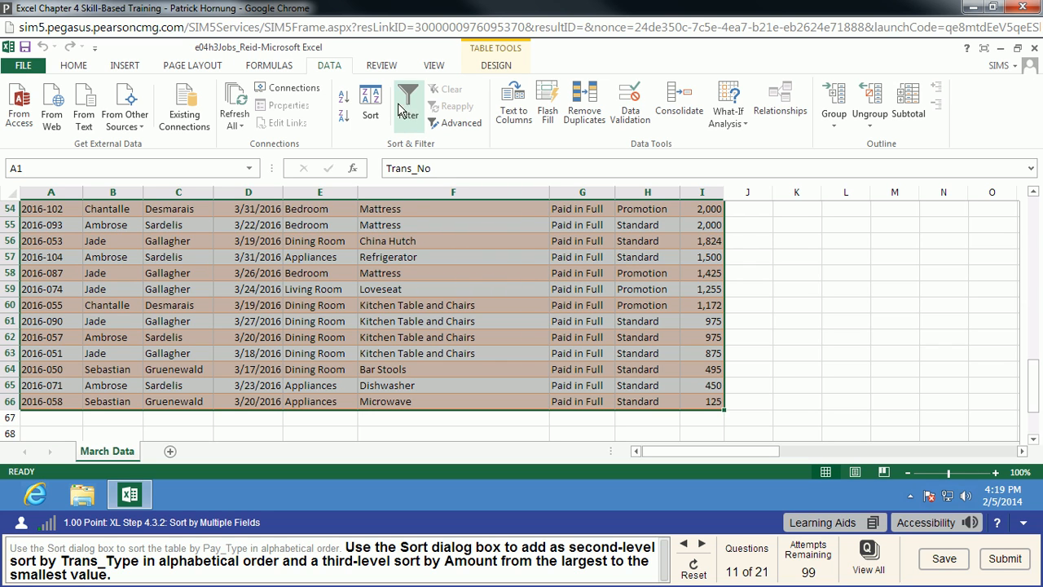
# Step: Add a second sort level by Trans_Type from A to Z and a third by Amount from largest to smallest, keeping Pay_Type first
pyautogui.click(370, 105)
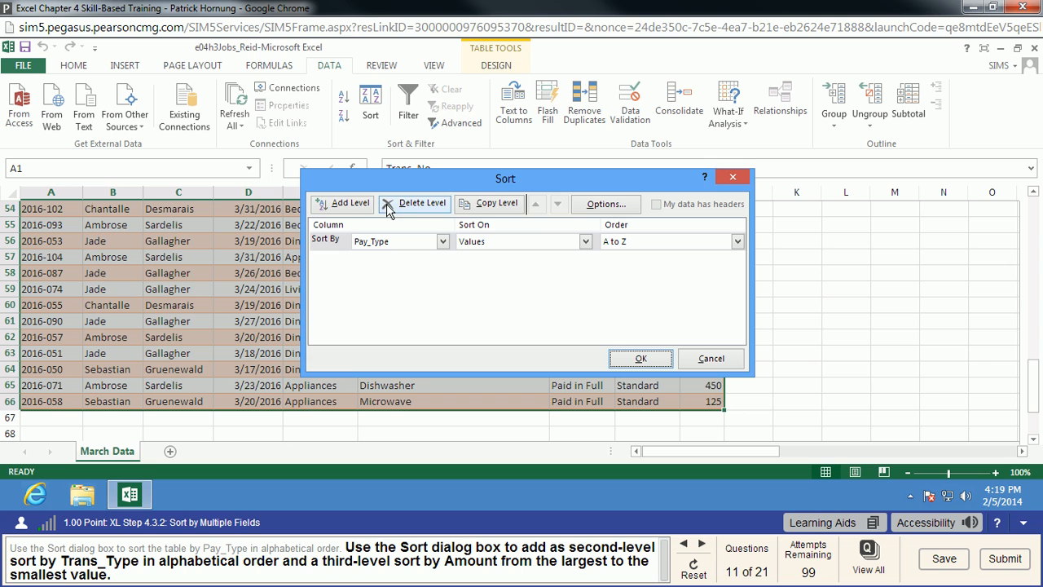
pyautogui.click(342, 204)
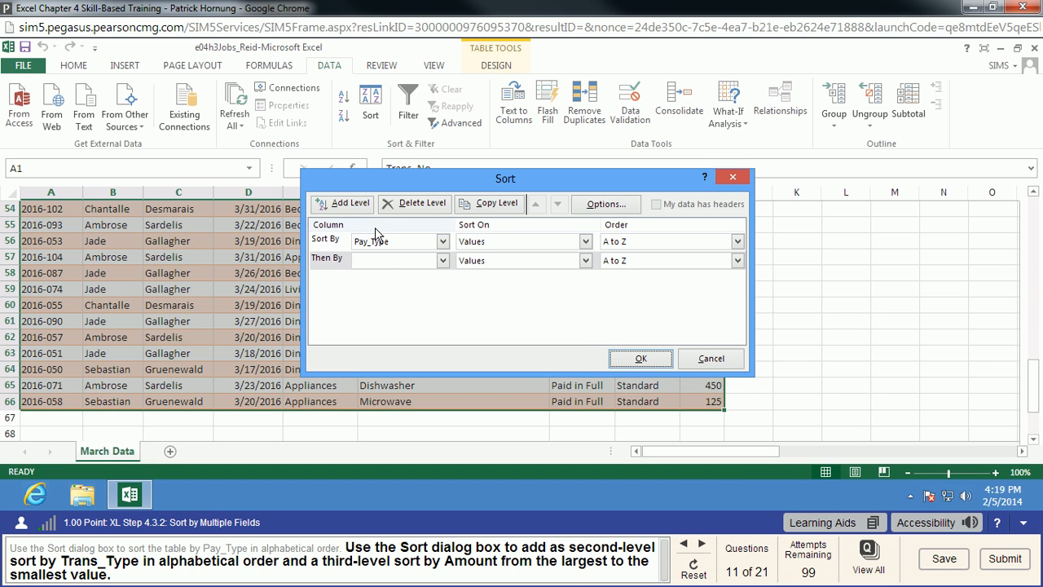
pyautogui.click(442, 260)
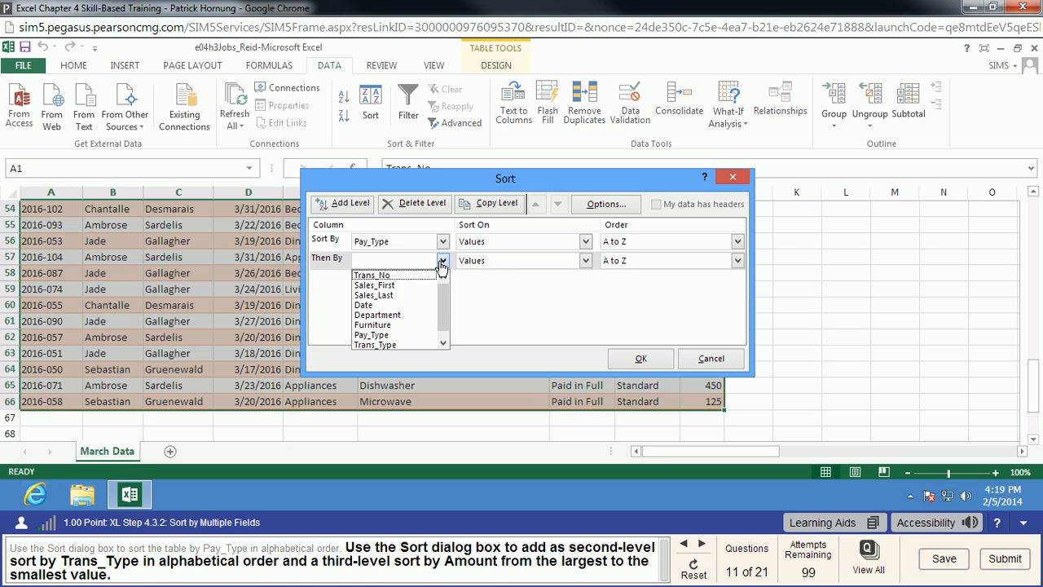
pyautogui.click(402, 345)
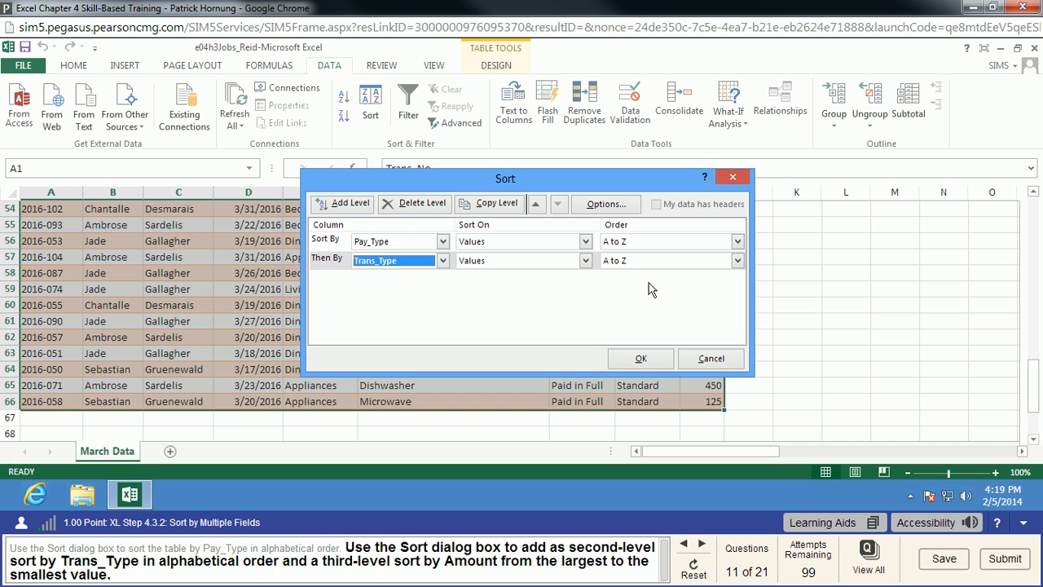
pyautogui.click(336, 205)
pyautogui.click(442, 280)
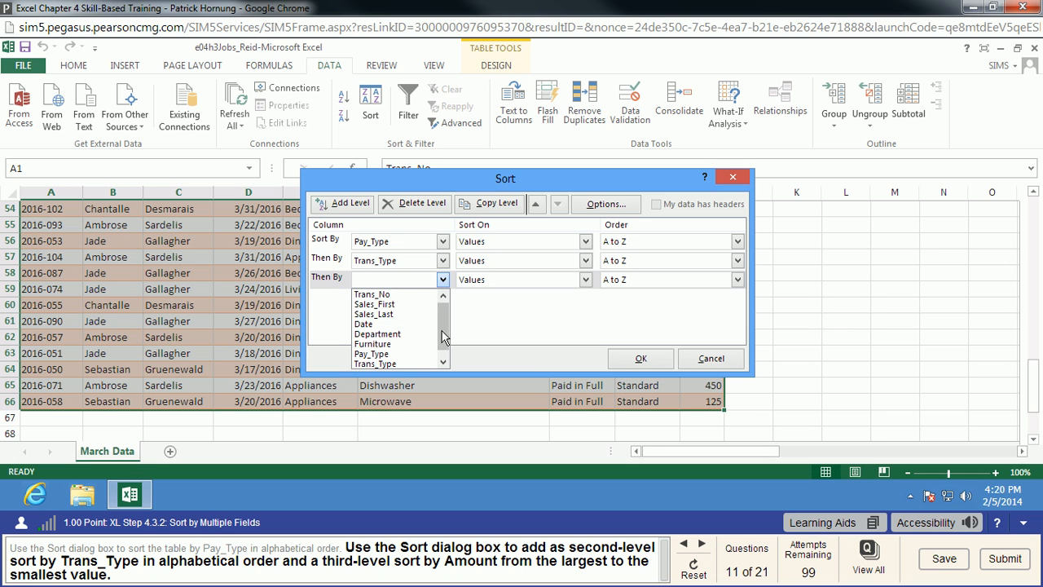
pyautogui.click(444, 361)
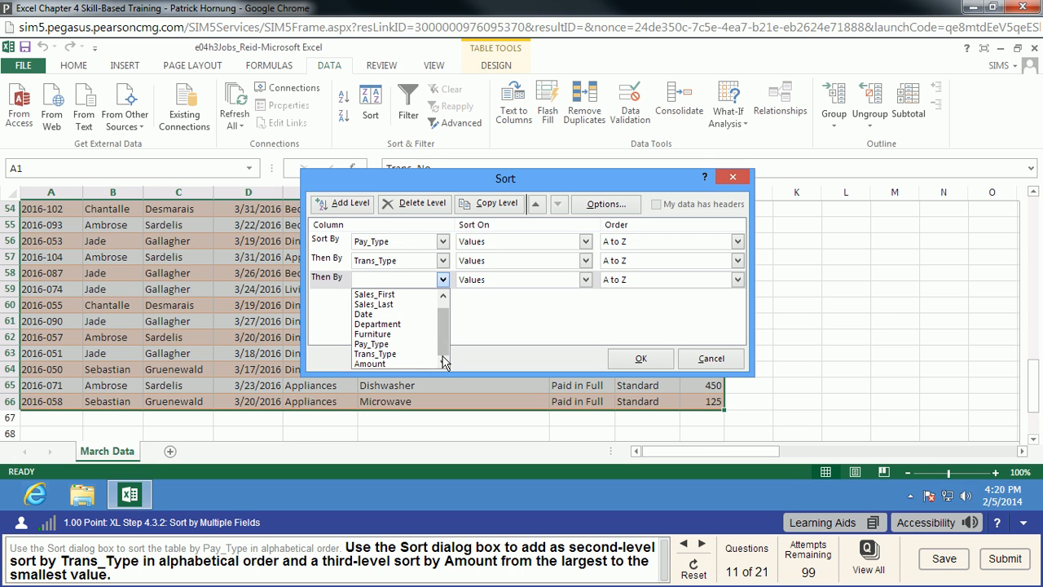
pyautogui.click(391, 364)
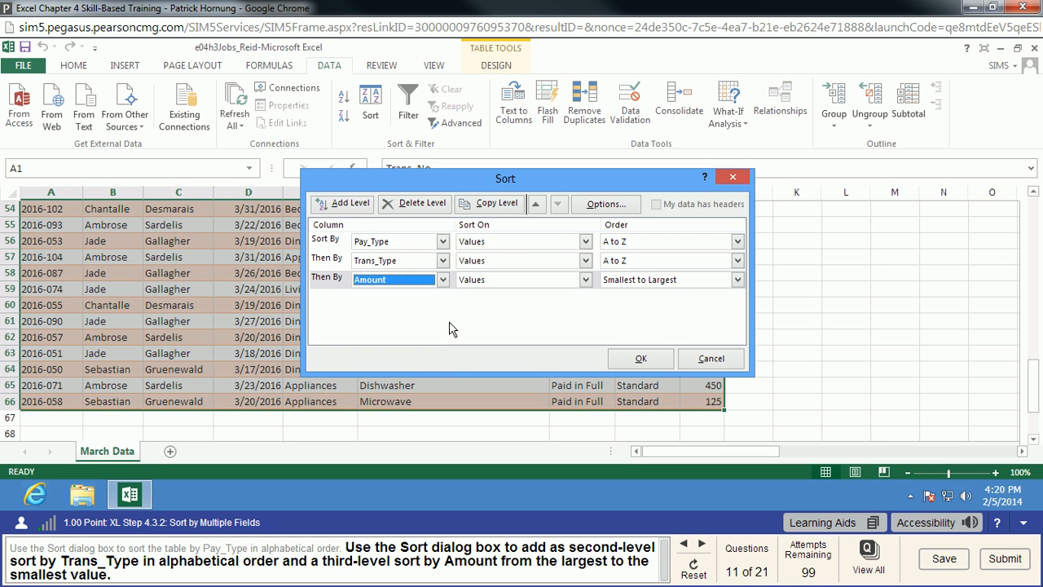
pyautogui.click(737, 280)
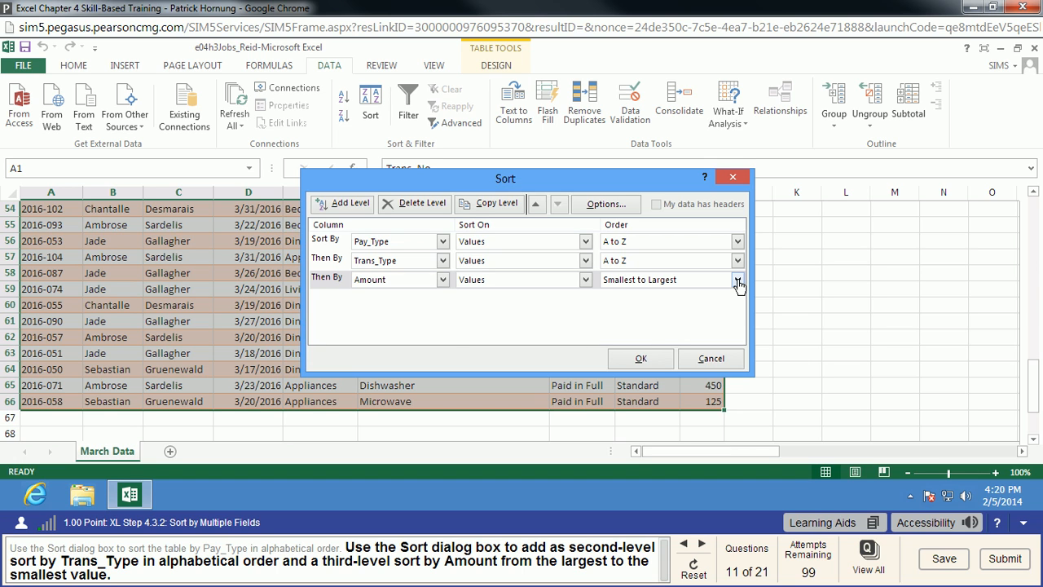
pyautogui.click(648, 309)
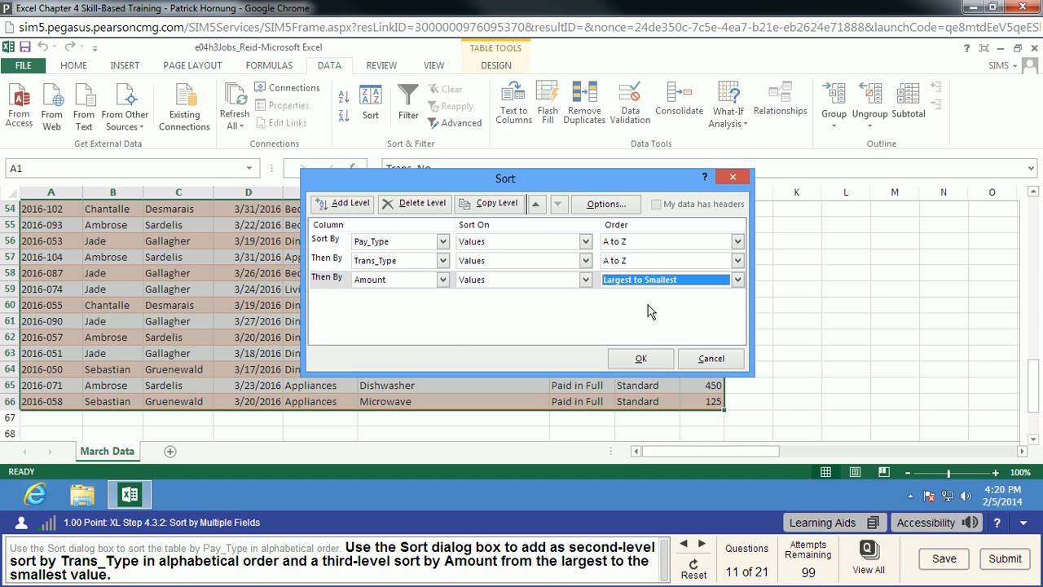
pyautogui.click(651, 366)
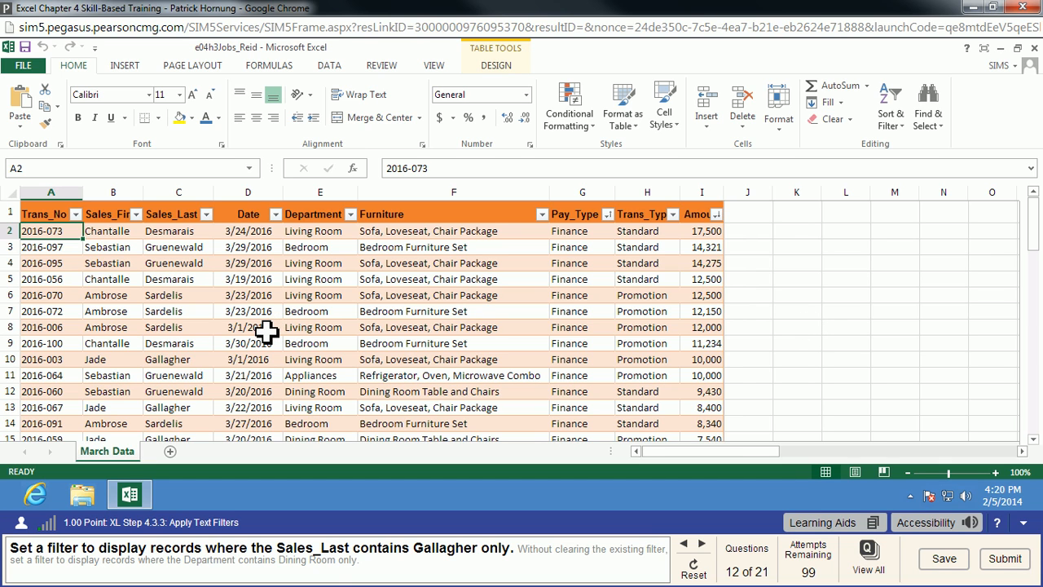
# Step: Filter the Sales_Last column to show only records with the salesperson's last name requested in the task
pyautogui.click(207, 215)
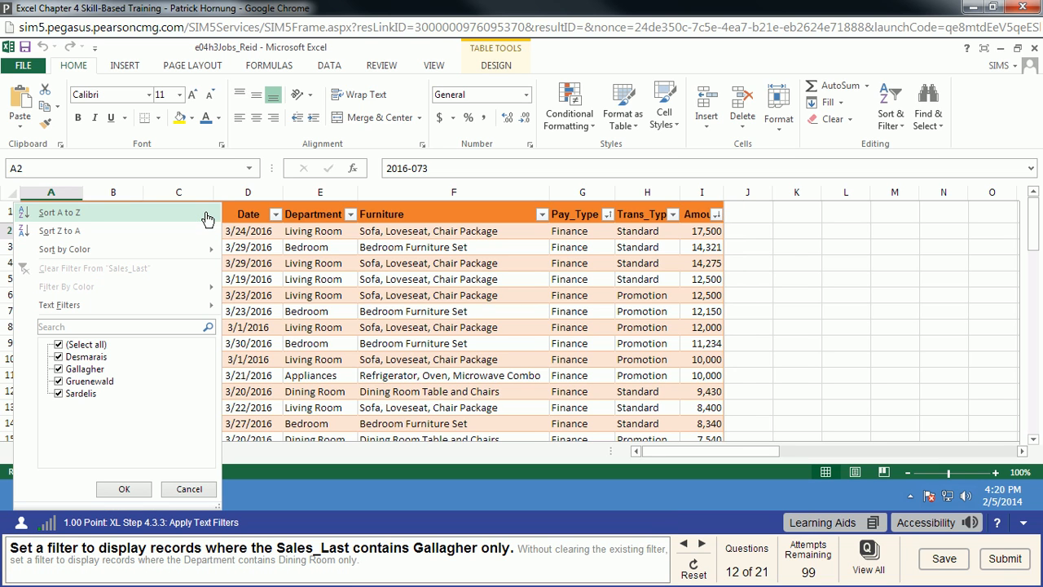
pyautogui.click(58, 345)
pyautogui.click(58, 369)
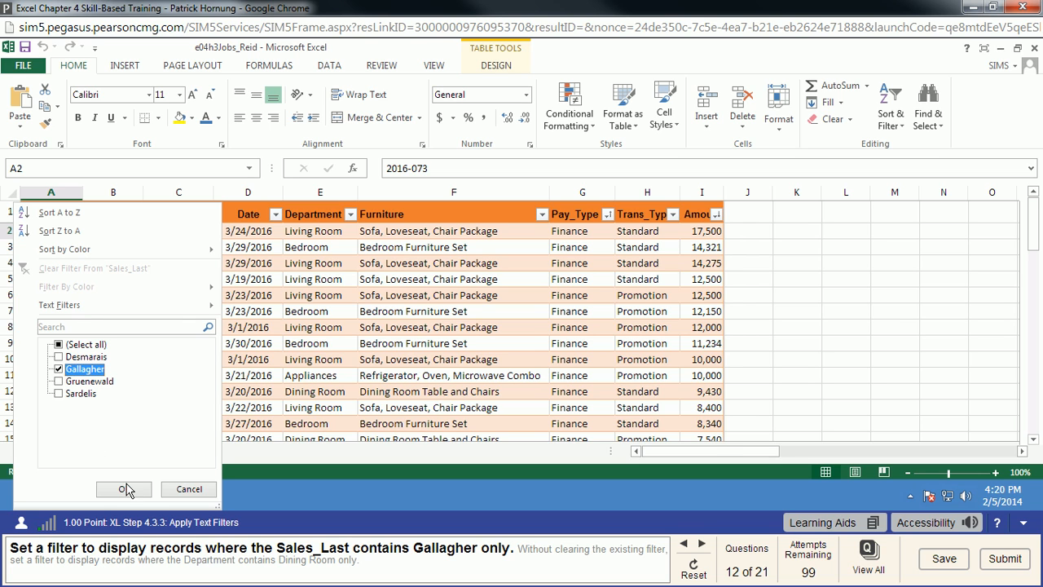
pyautogui.click(139, 492)
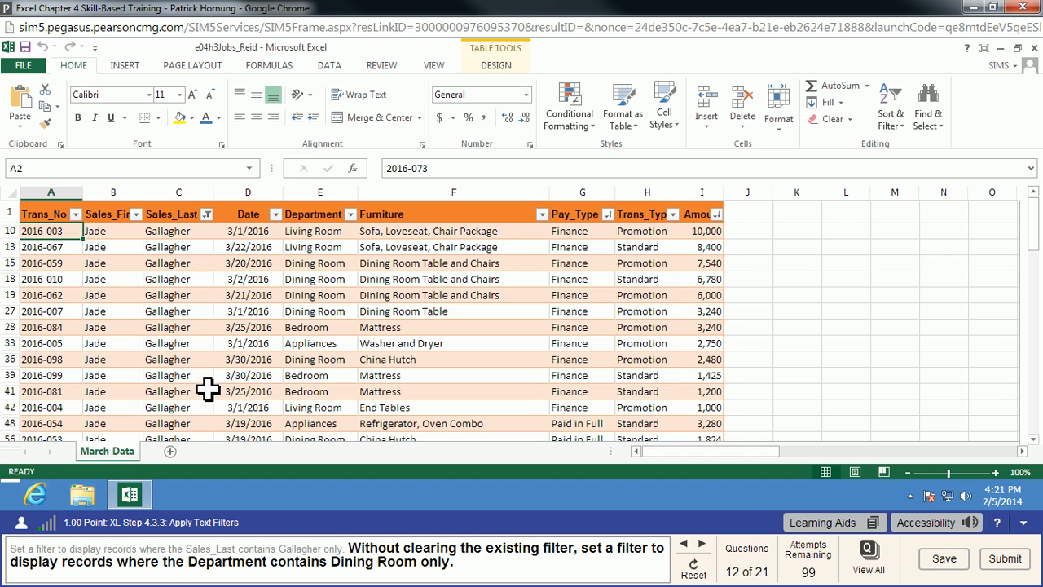
pyautogui.scroll(-2, 202, 289)
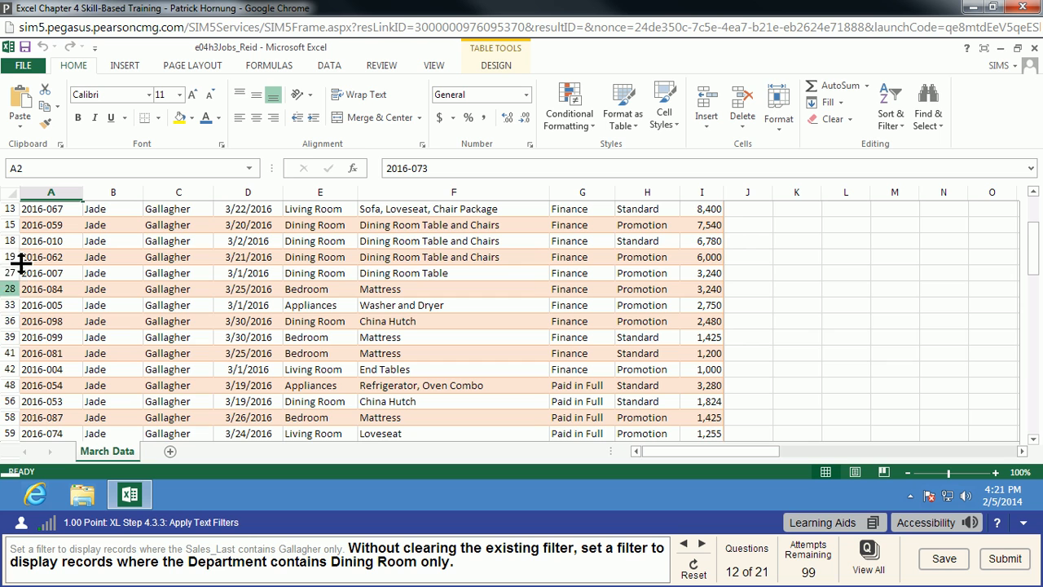
# Step: Filter the Department column to show only Dining Room records, keeping the existing Sales_Last filter
pyautogui.scroll(-2, 318, 350)
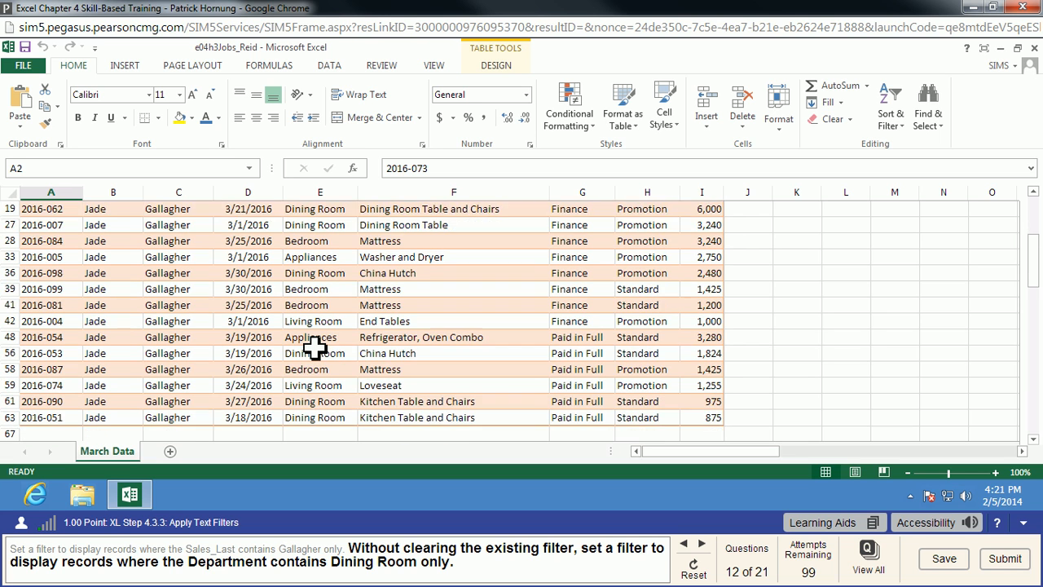
pyautogui.scroll(2, 315, 348)
pyautogui.scroll(1, 314, 348)
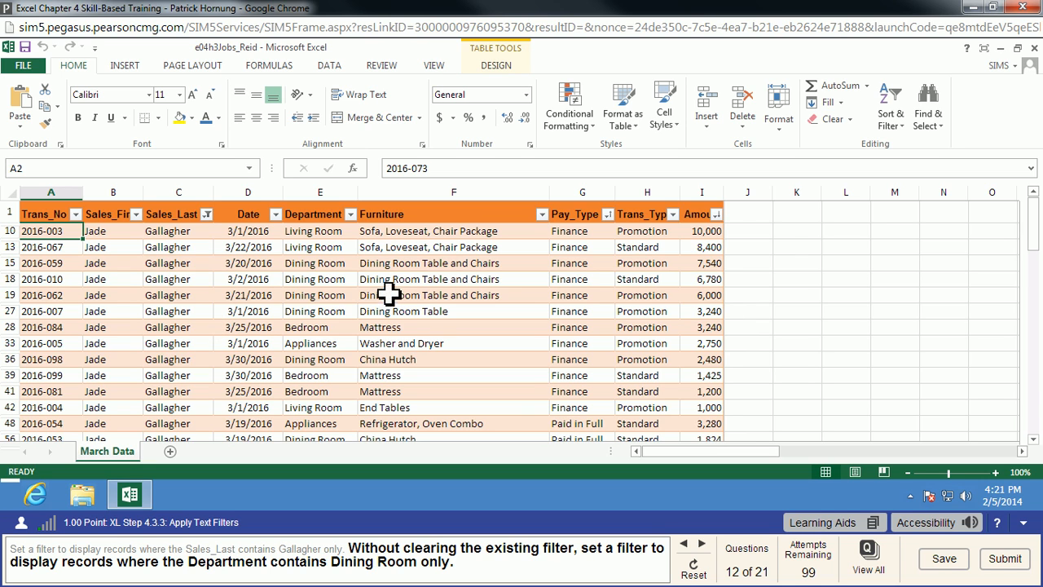
pyautogui.click(352, 214)
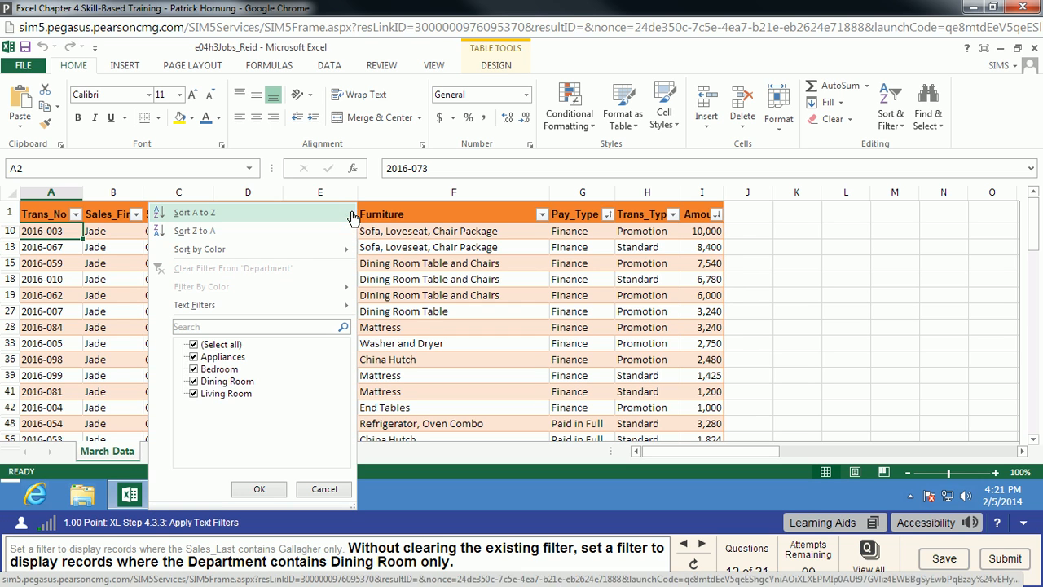
pyautogui.click(194, 344)
pyautogui.click(194, 381)
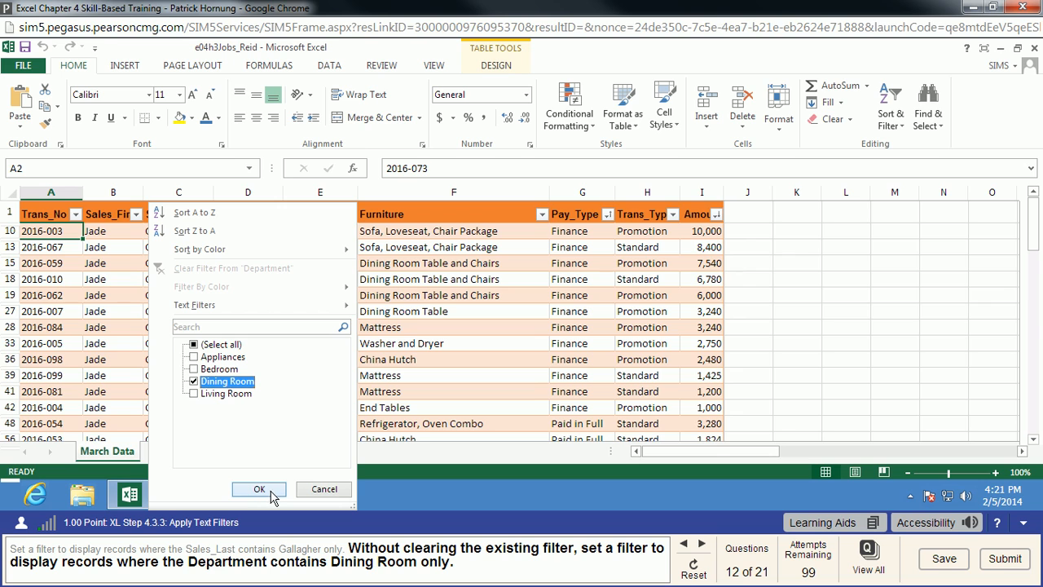
pyautogui.click(194, 380)
pyautogui.click(259, 489)
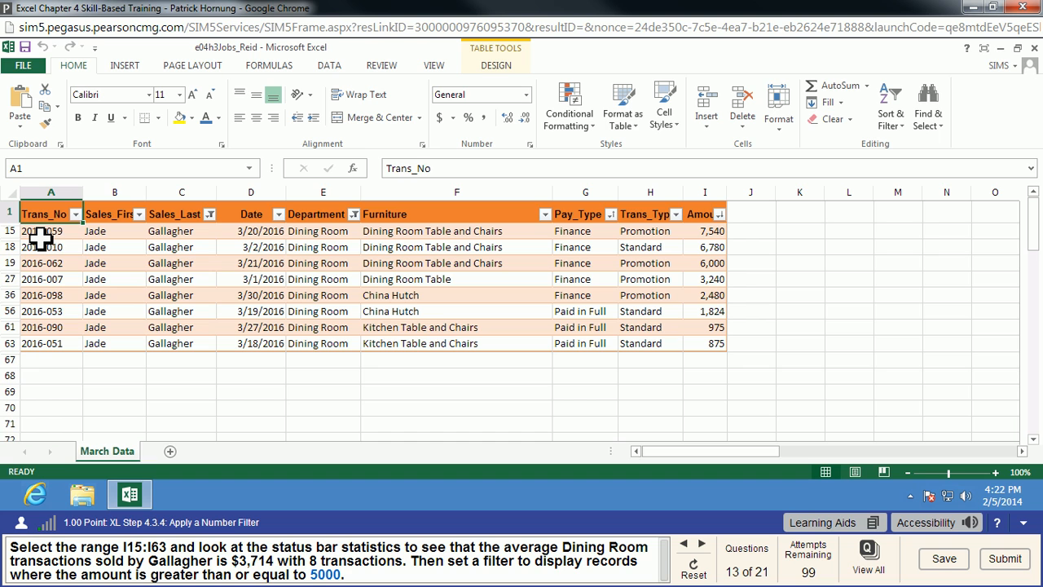
# Step: Select the Amount values in the range I15:I63 to check their status bar statistics
pyautogui.moveTo(41, 236); pyautogui.dragTo(228, 358)
pyautogui.click(484, 315)
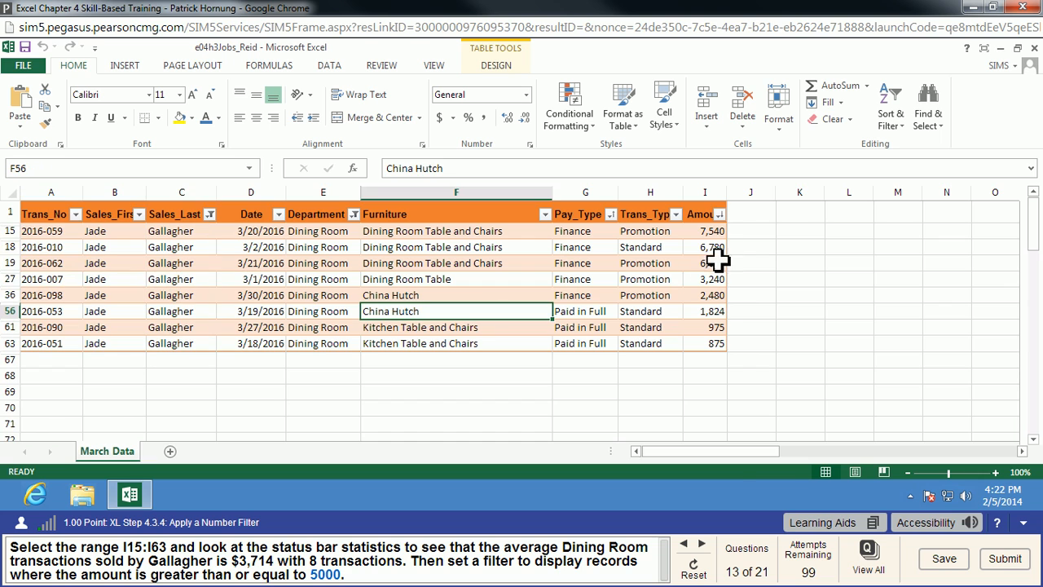
pyautogui.moveTo(716, 232); pyautogui.dragTo(714, 347)
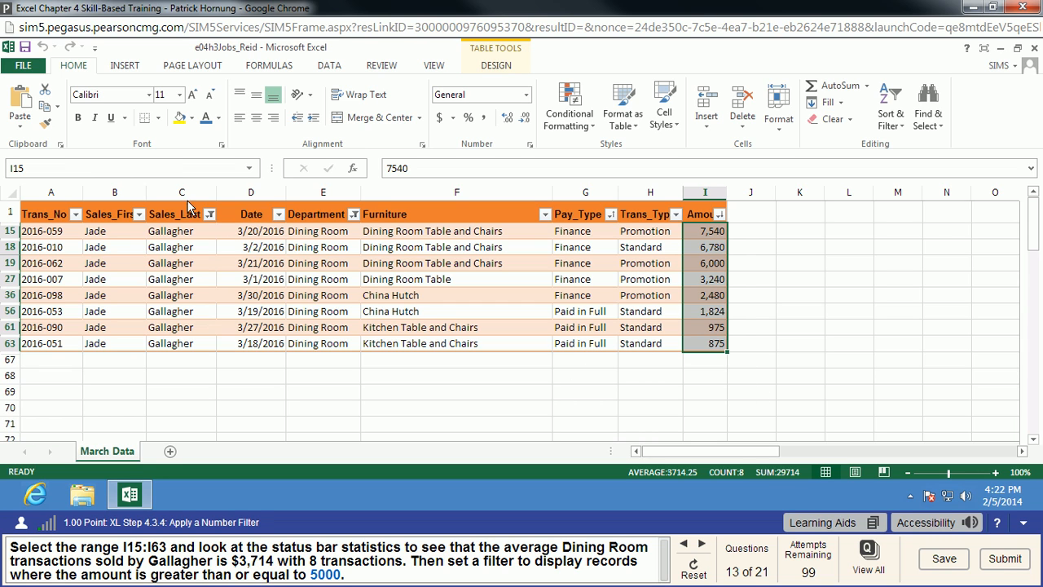
pyautogui.click(112, 168)
pyautogui.write('i')
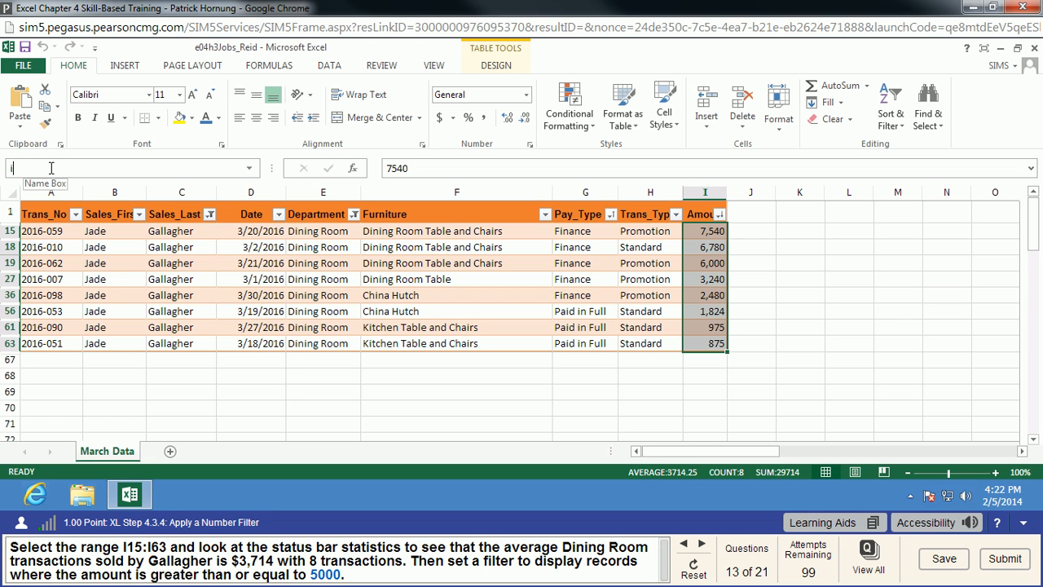
pyautogui.write('5:i63')
pyautogui.press('Return')
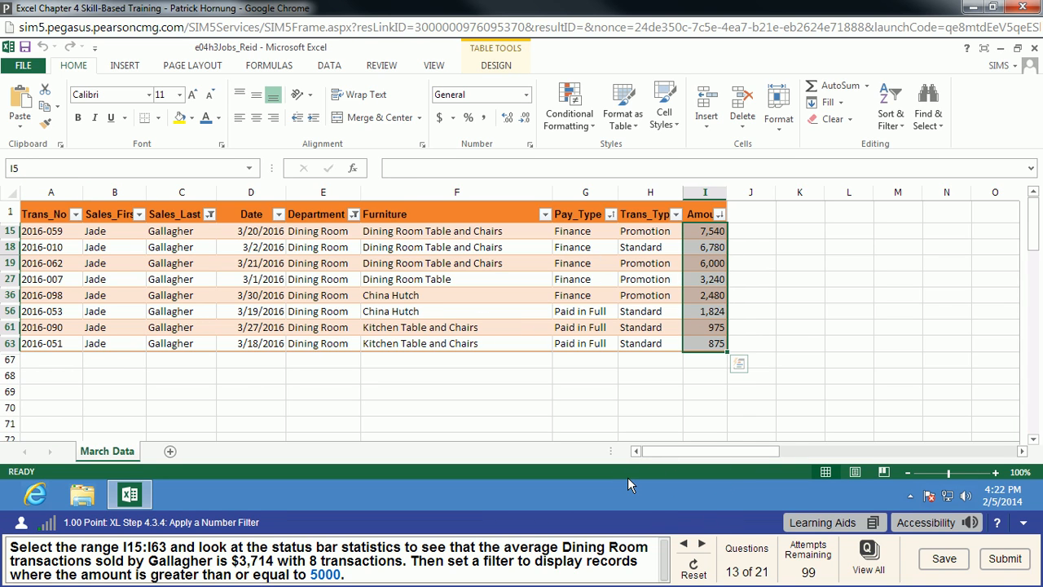
pyautogui.click(714, 266)
pyautogui.moveTo(717, 233); pyautogui.dragTo(715, 346)
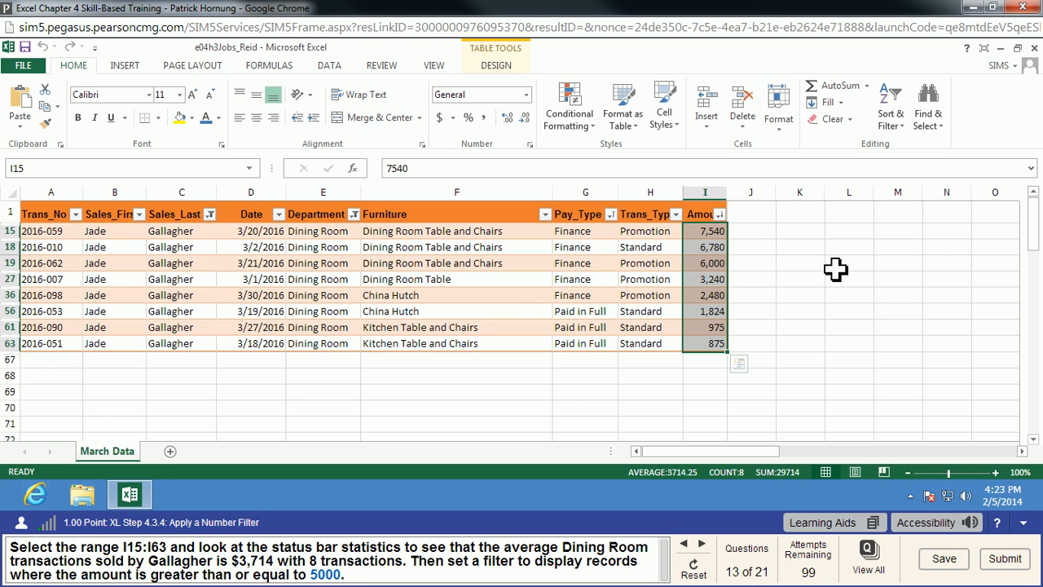
# Step: Apply a number filter to the Amount column for values greater than or equal to 5000
pyautogui.click(721, 215)
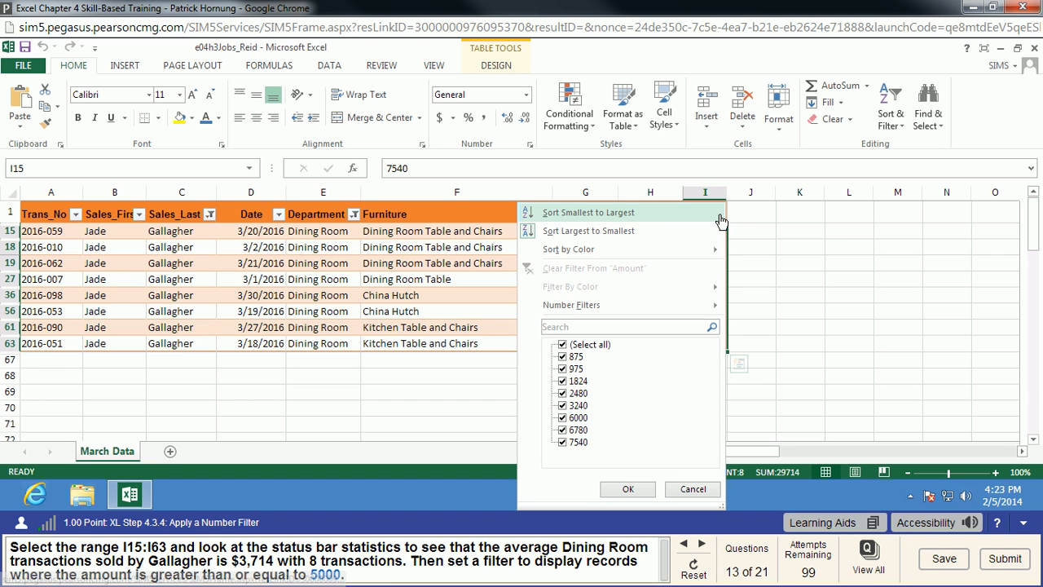
pyautogui.moveTo(589, 307)
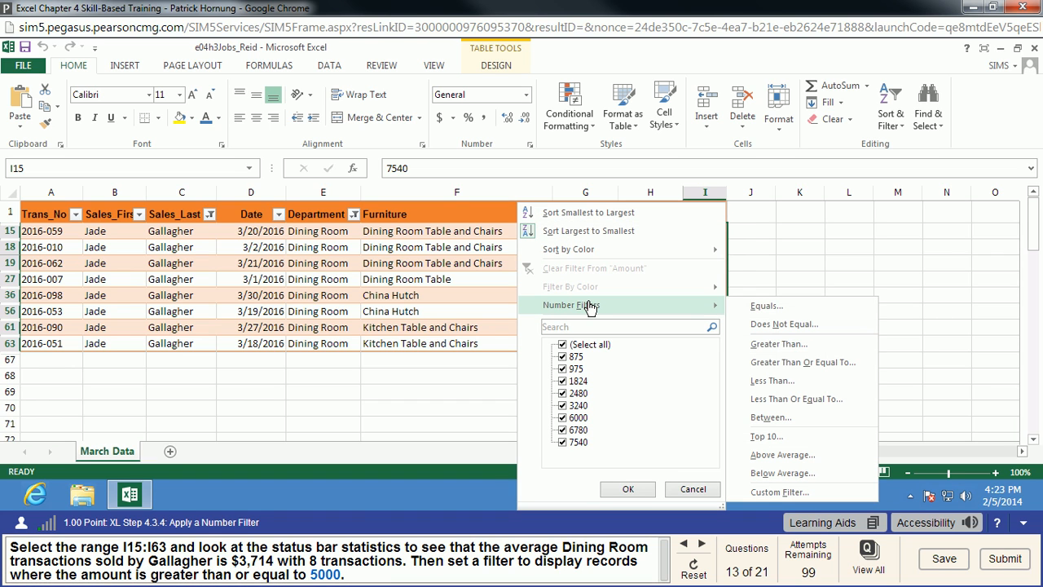
pyautogui.click(841, 368)
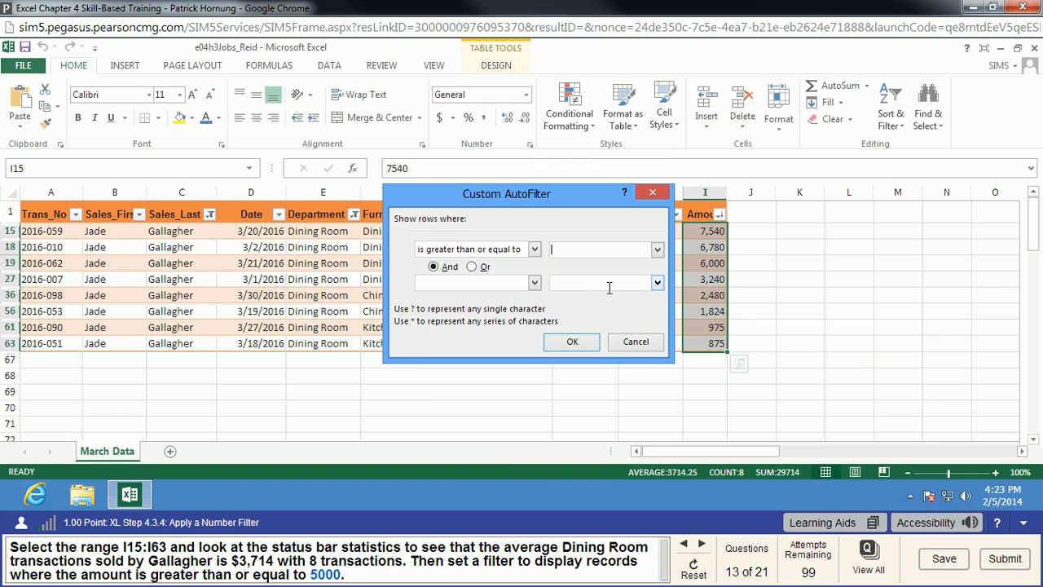
pyautogui.write('5000')
pyautogui.click(572, 341)
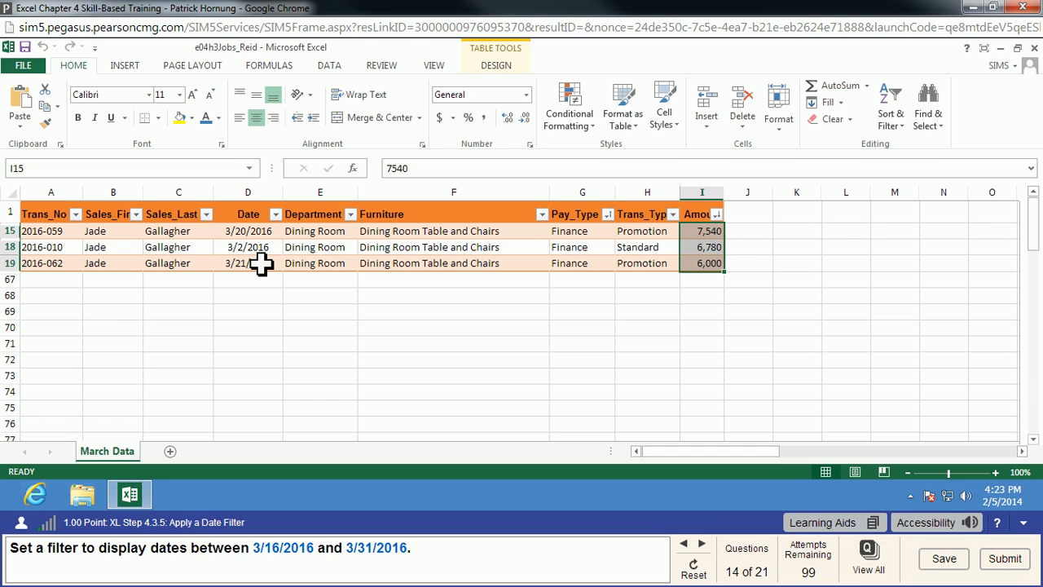
# Step: Apply a Between date filter to the Date column for dates from 3/16/2016 to 3/31/2016
pyautogui.click(275, 215)
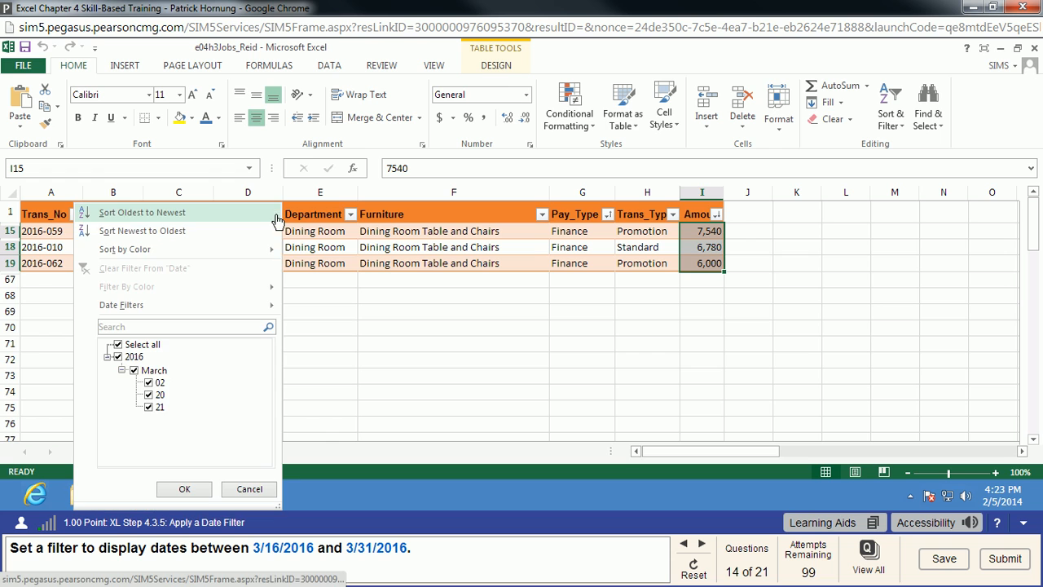
pyautogui.click(147, 305)
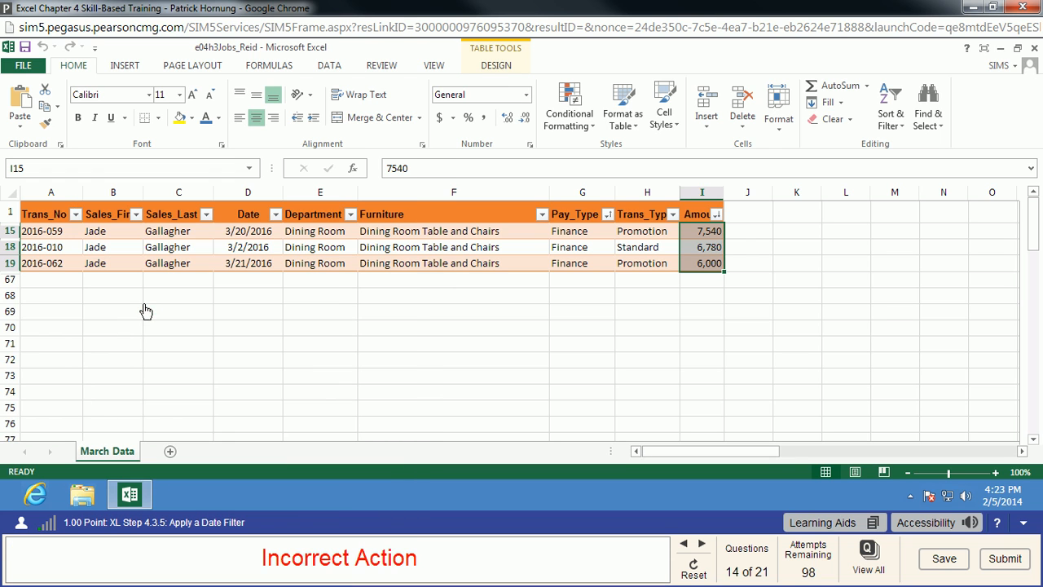
pyautogui.click(275, 216)
pyautogui.moveTo(207, 307)
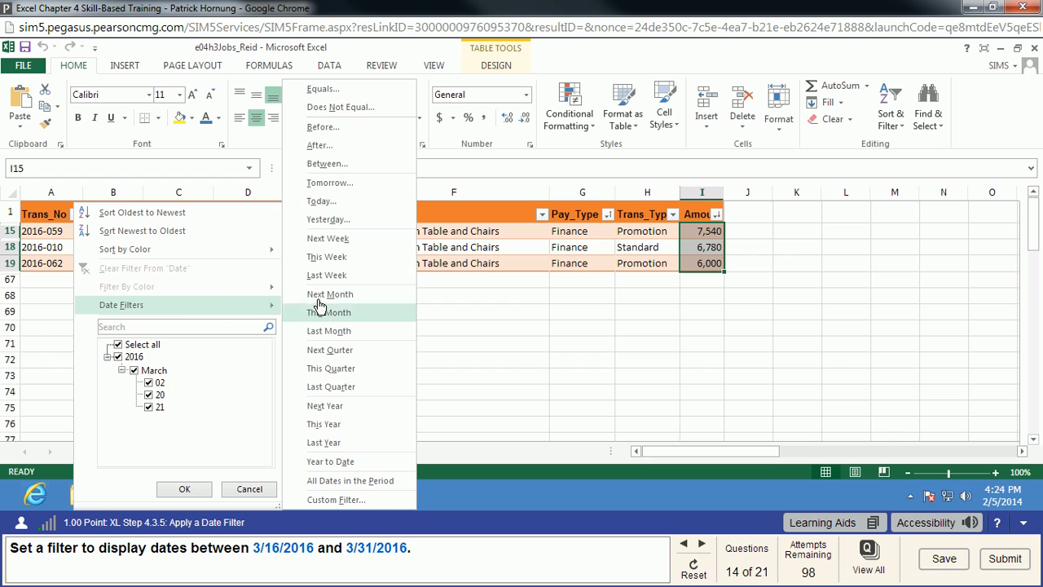
pyautogui.click(359, 164)
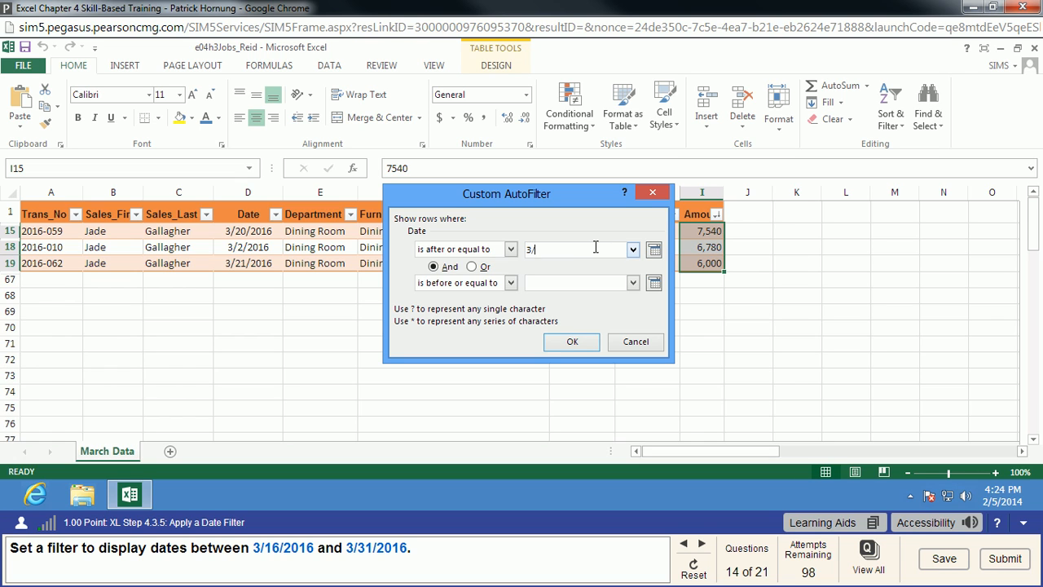
pyautogui.write('16/2016')
pyautogui.click(569, 282)
pyautogui.write('3/31/2016')
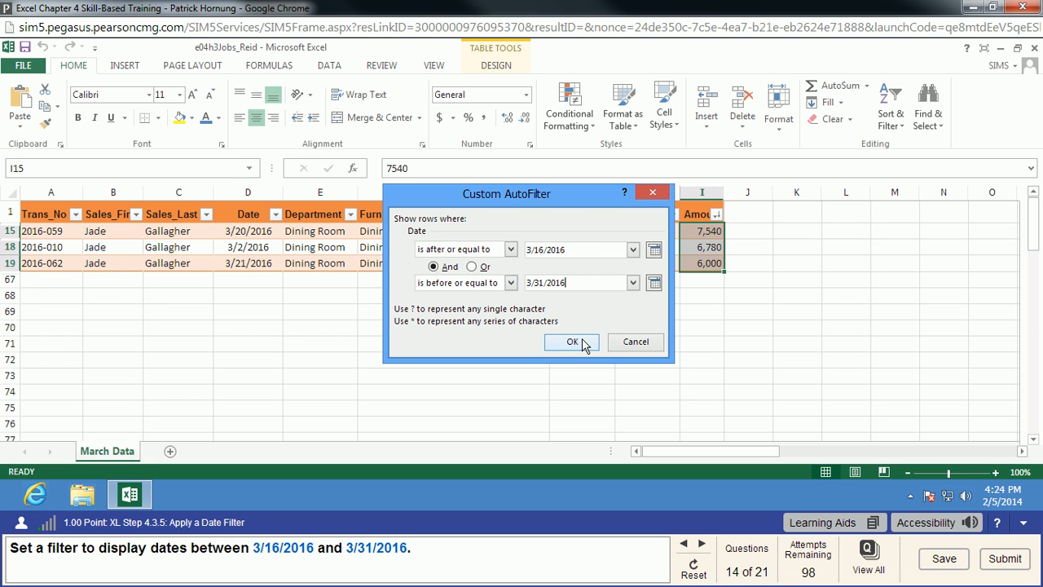
pyautogui.click(572, 341)
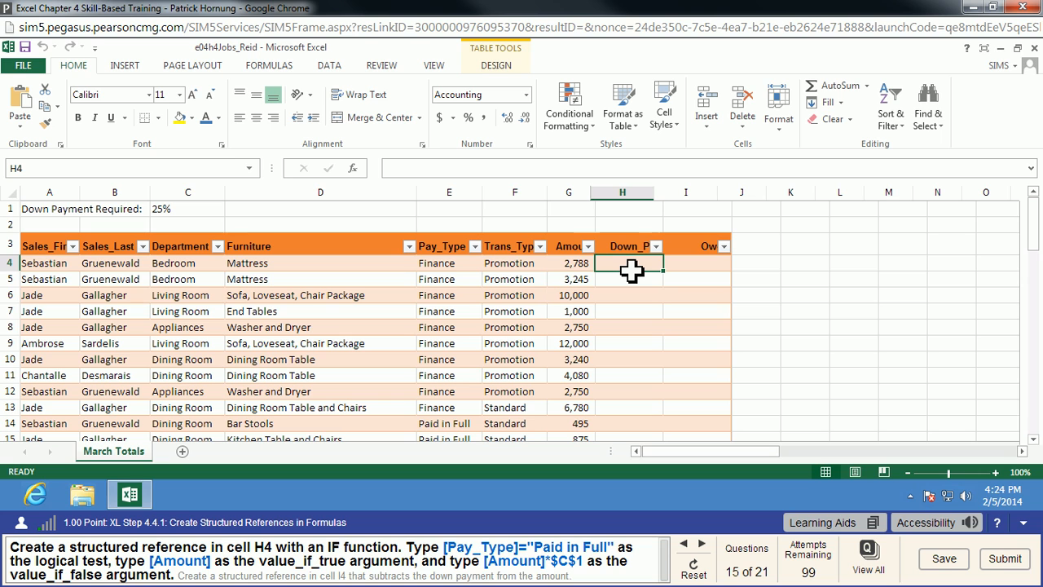
# Step: Insert an IF function in cell H4 and set its logical test to [Pay_Type]="Paid in Full"
pyautogui.click(264, 69)
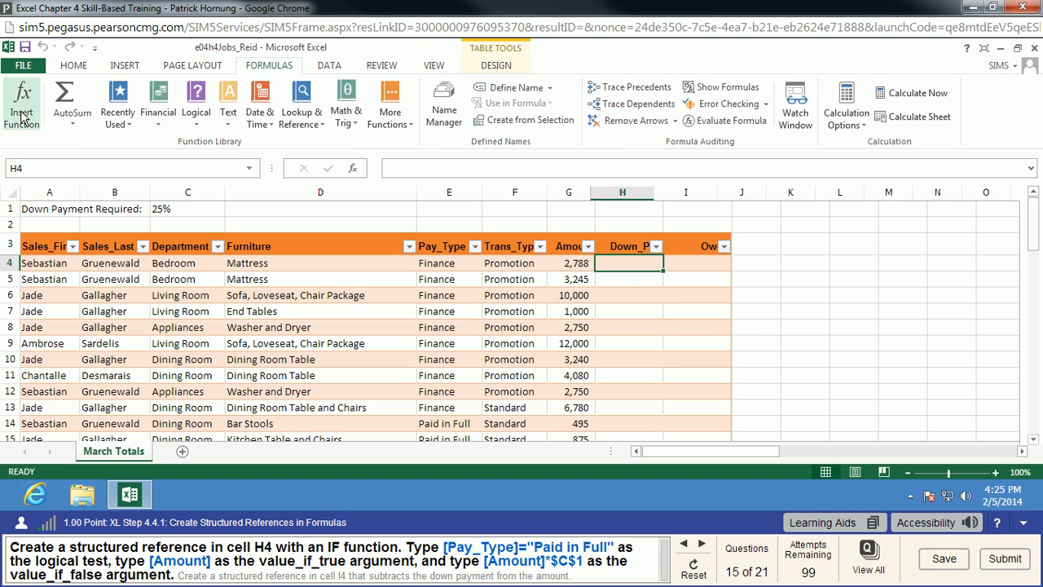
pyautogui.hotkey('shift', 'F3')
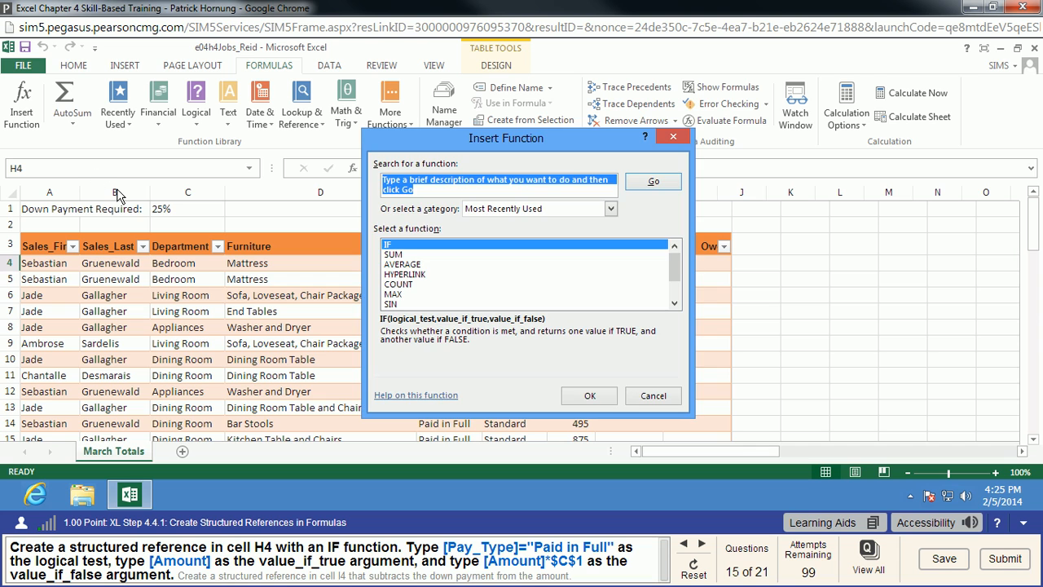
pyautogui.doubleClick(407, 247)
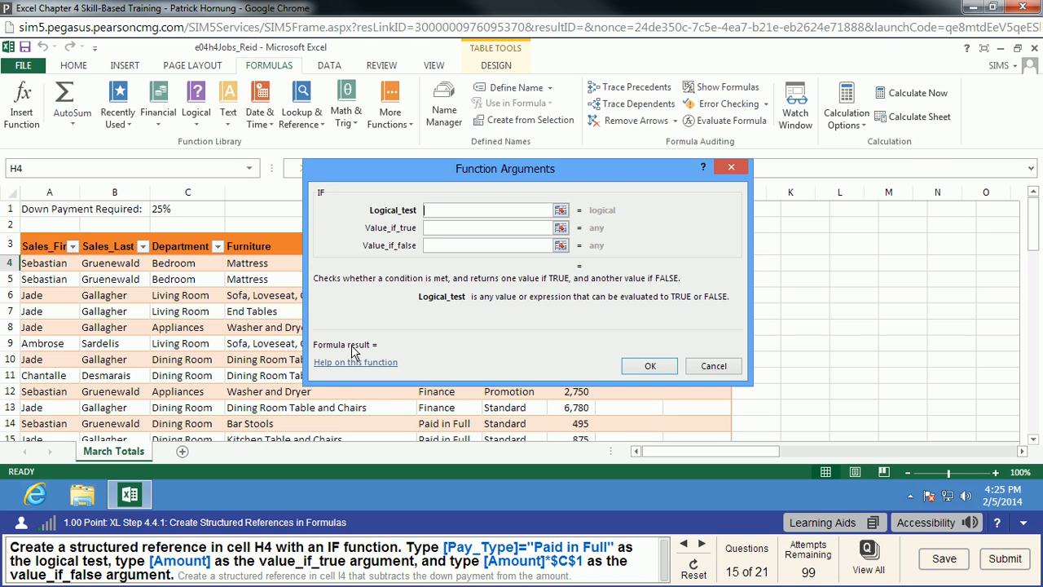
pyautogui.write('[Pay_Type]="Paid in')
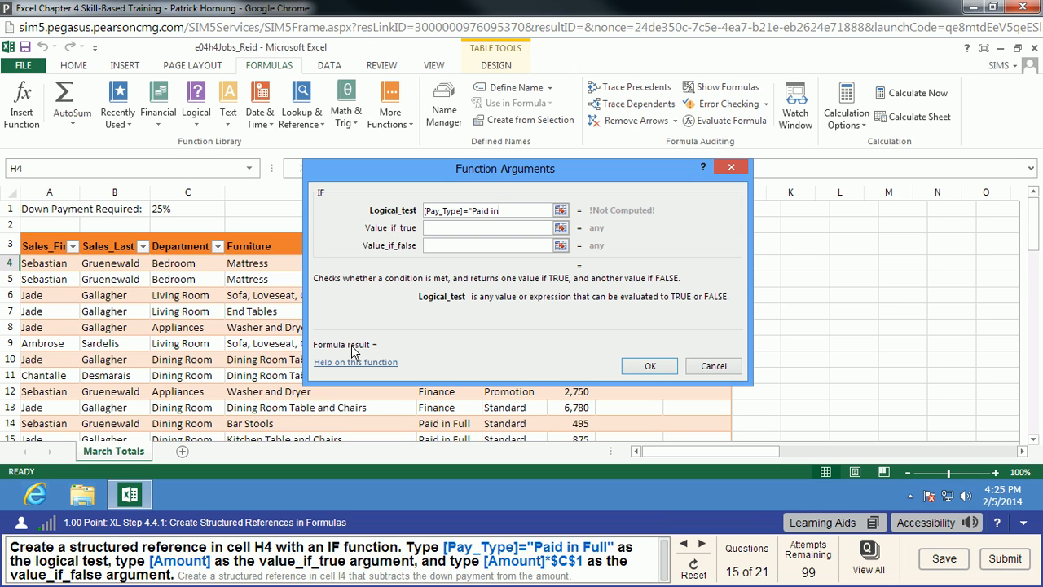
pyautogui.write('Full"')
# Step: Set the value if true to [Amount] and the value if false to [Amount]*$C$1, completing the IF formula in H4
pyautogui.click(517, 227)
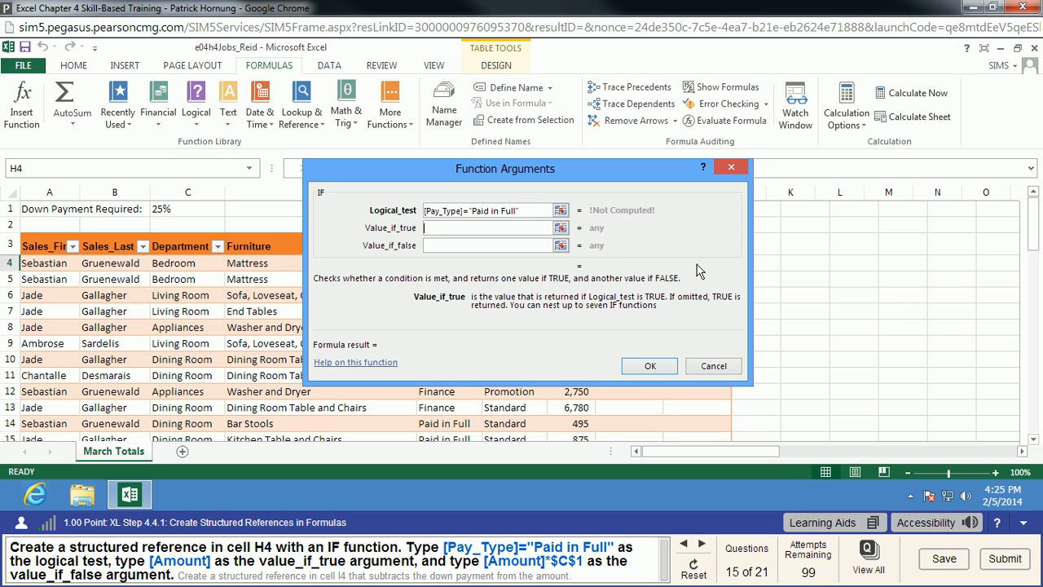
pyautogui.write('[Amount]')
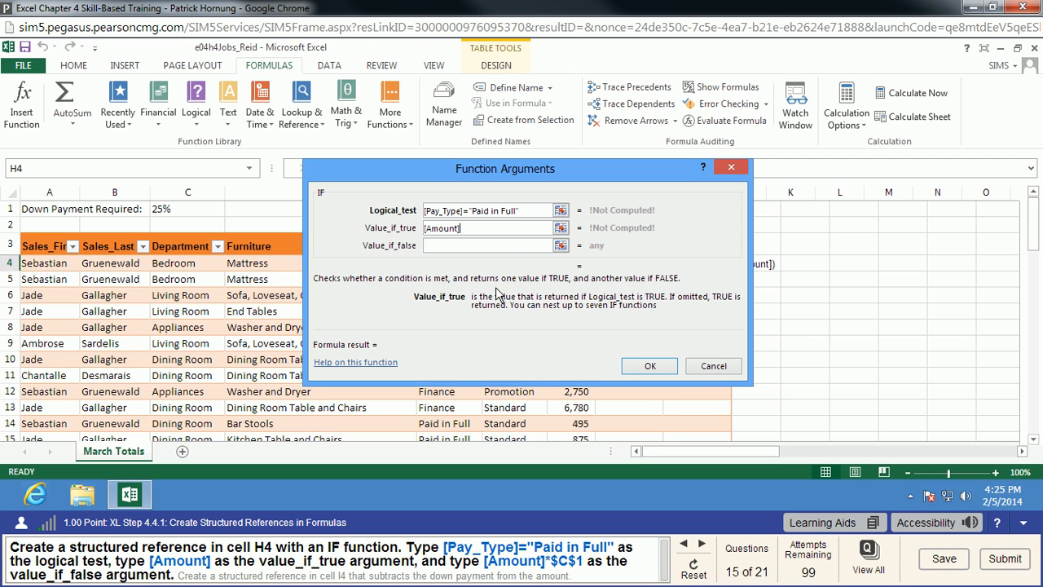
pyautogui.click(499, 243)
pyautogui.write('[A')
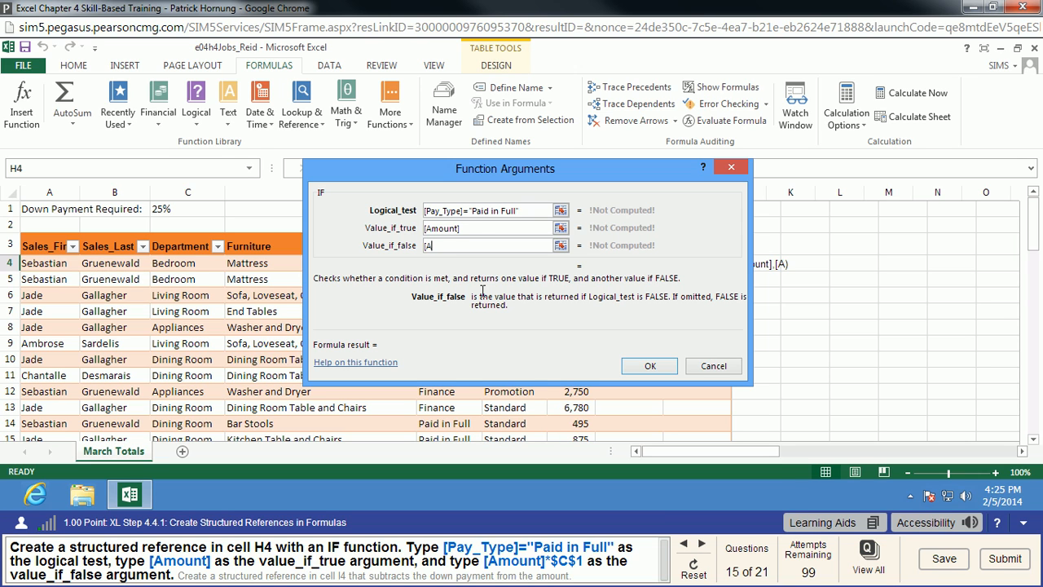
pyautogui.write('mount]*$C$1')
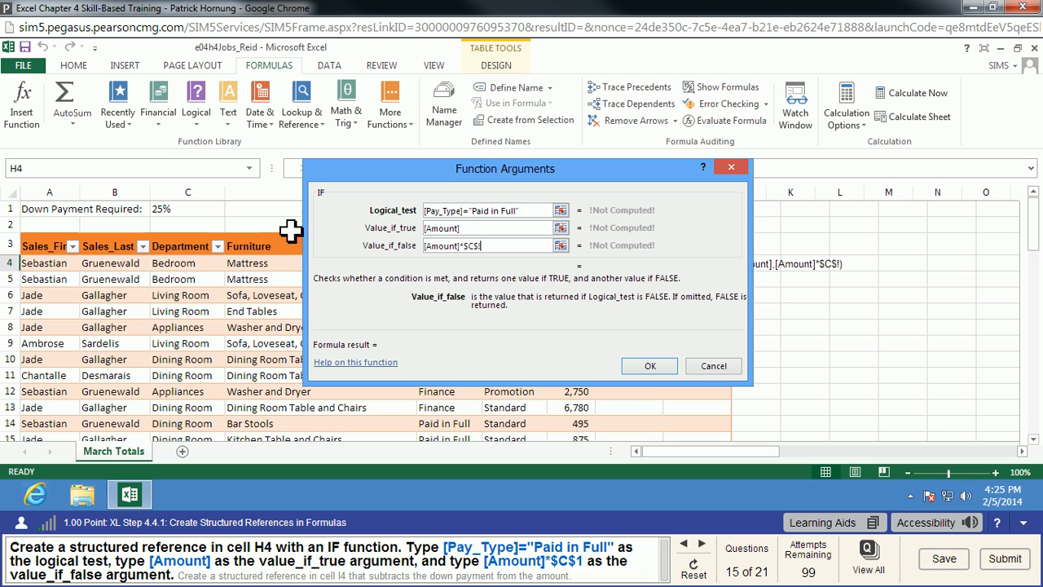
pyautogui.click(662, 367)
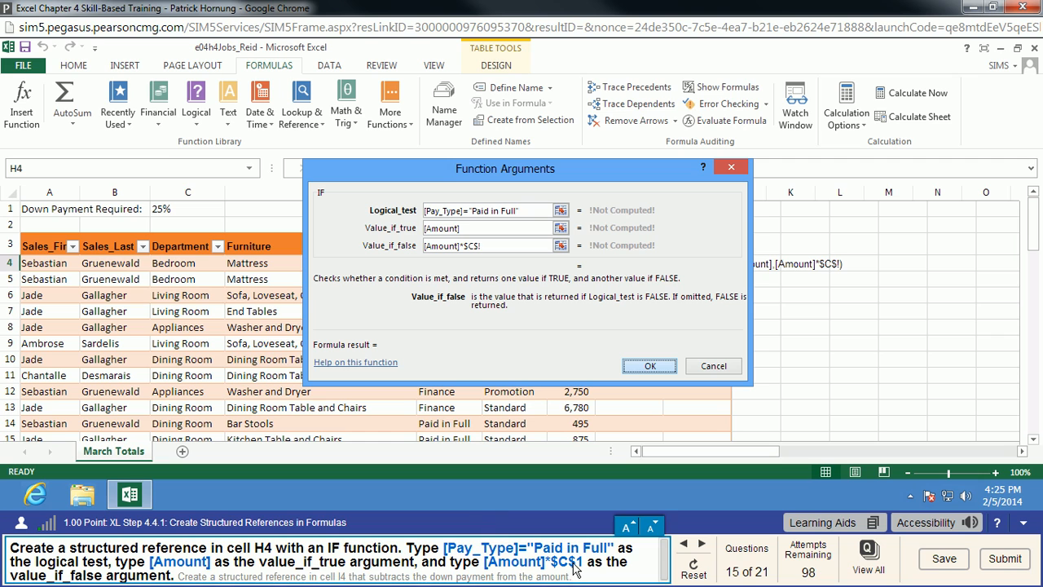
pyautogui.click(509, 252)
pyautogui.press('BackSpace')
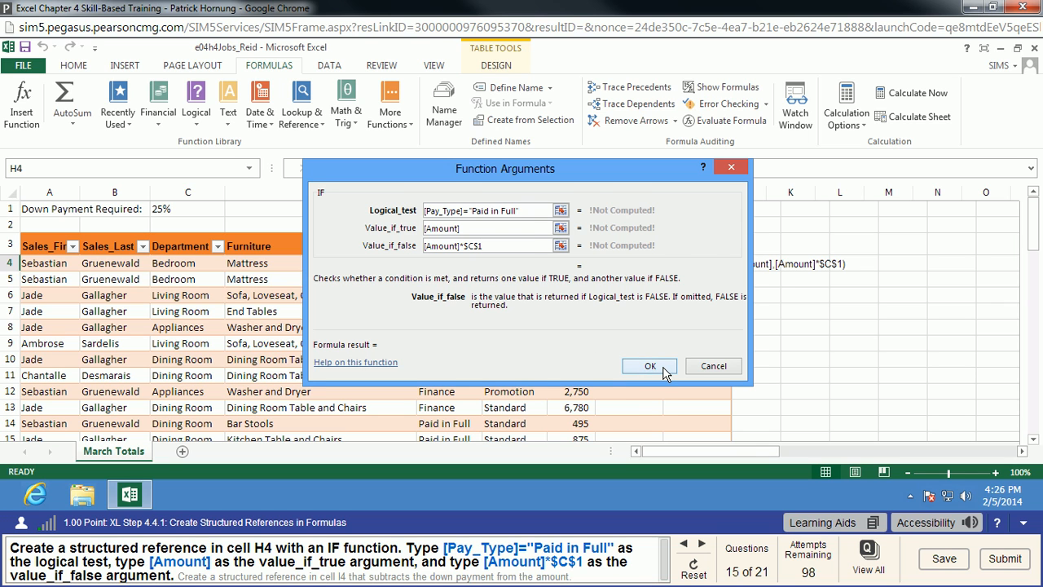
pyautogui.click(664, 370)
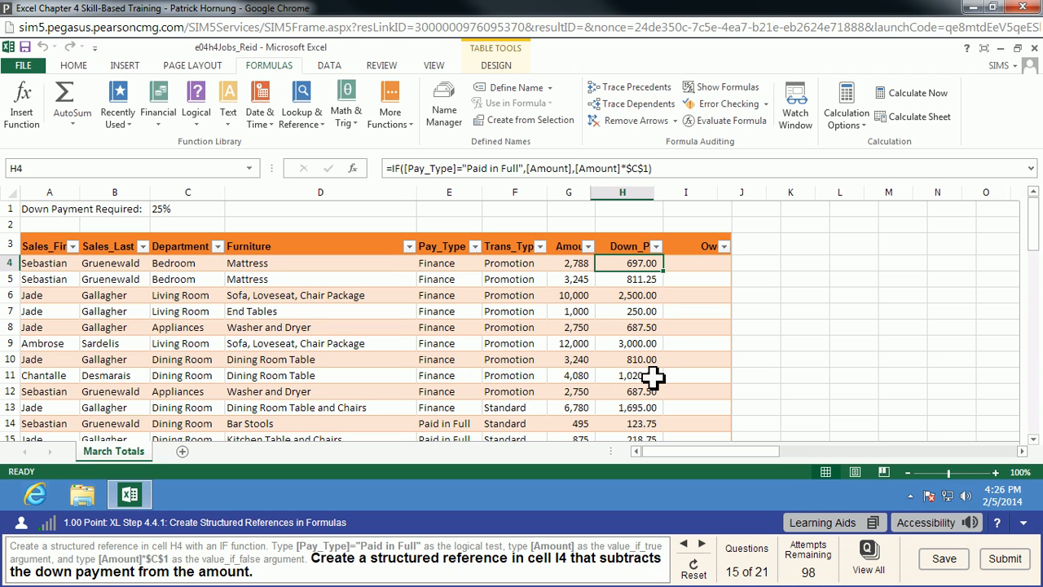
pyautogui.click(707, 264)
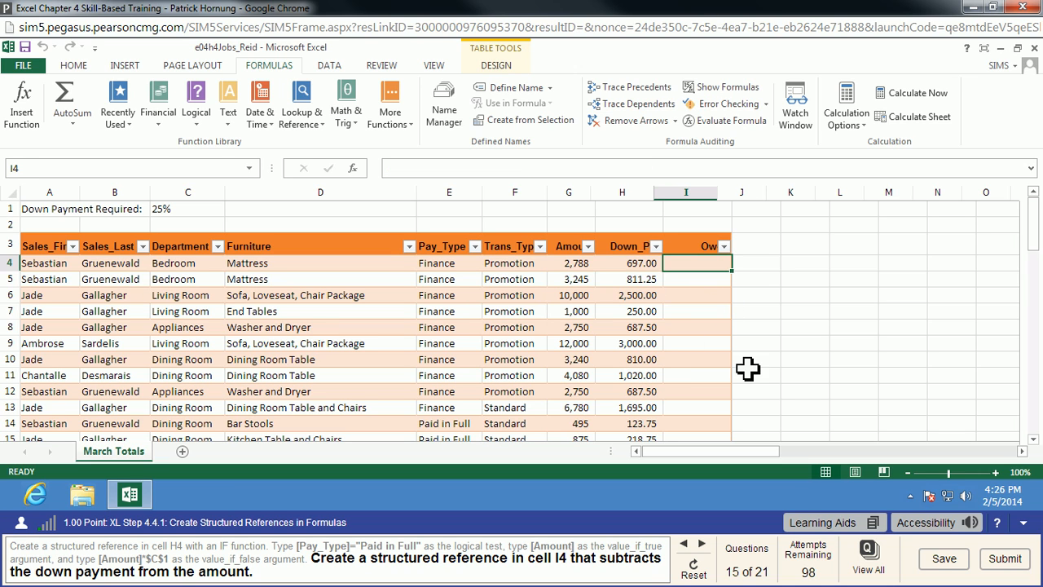
pyautogui.click(22, 106)
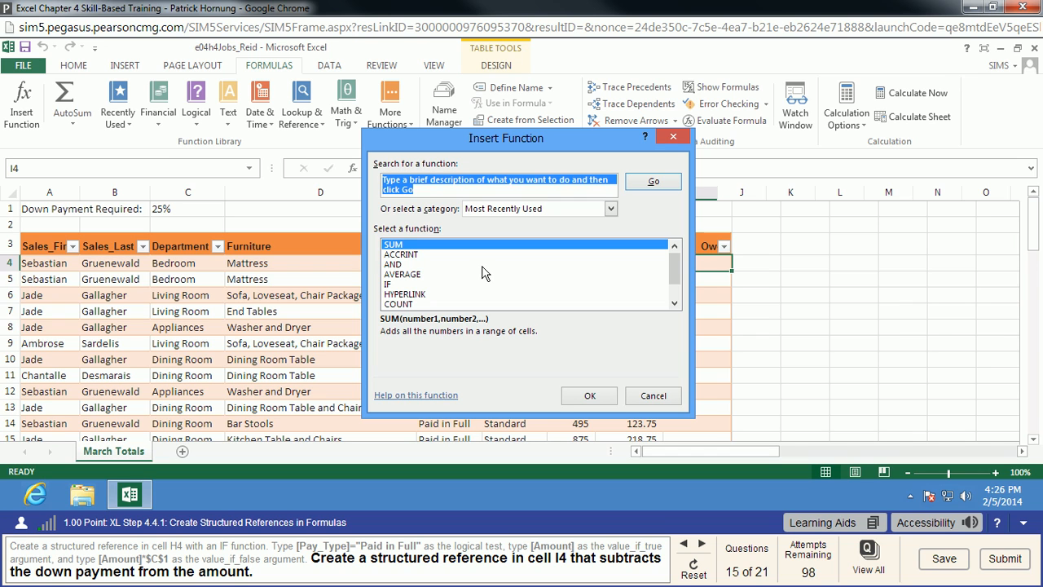
pyautogui.scroll(-1, 482, 273)
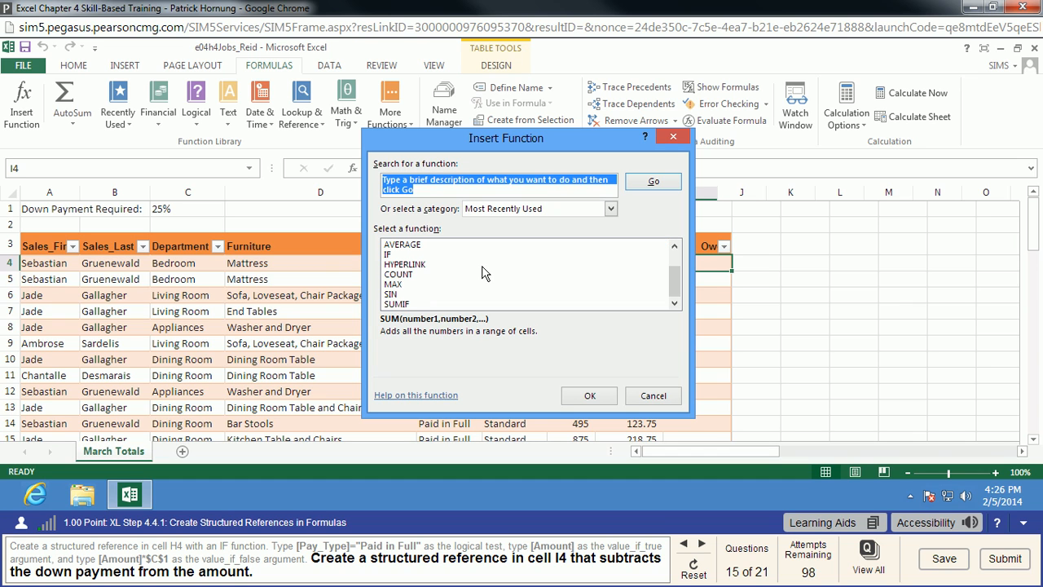
pyautogui.scroll(1, 483, 273)
pyautogui.write('di')
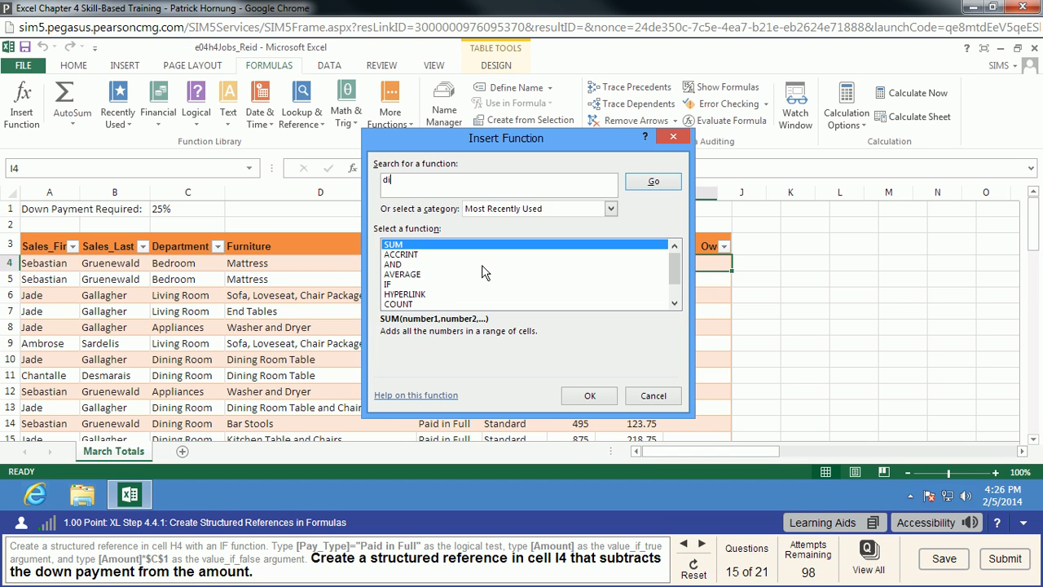
pyautogui.write('ff')
pyautogui.click(653, 396)
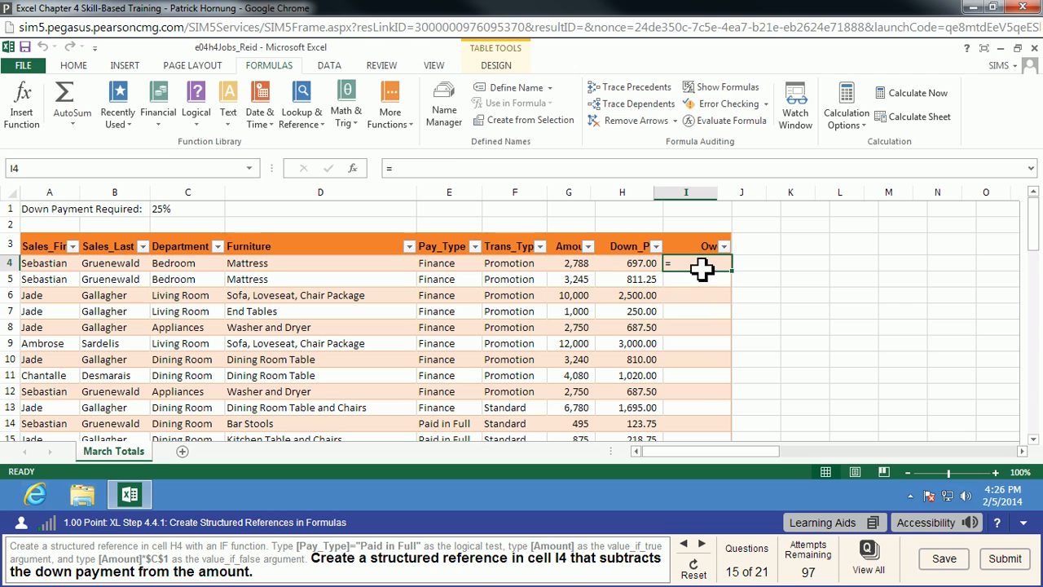
pyautogui.click(455, 170)
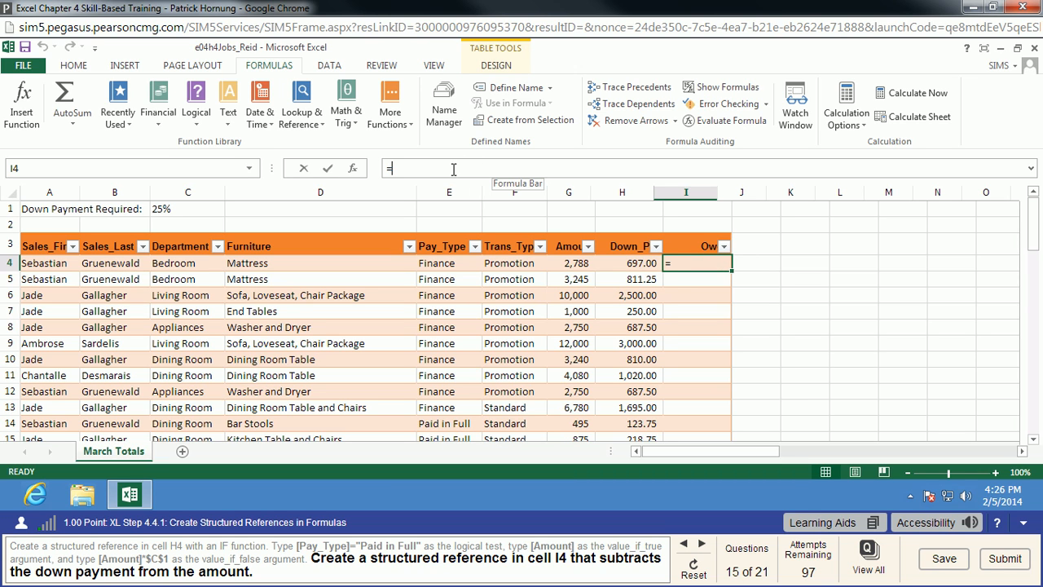
pyautogui.write('=[')
pyautogui.click(638, 254)
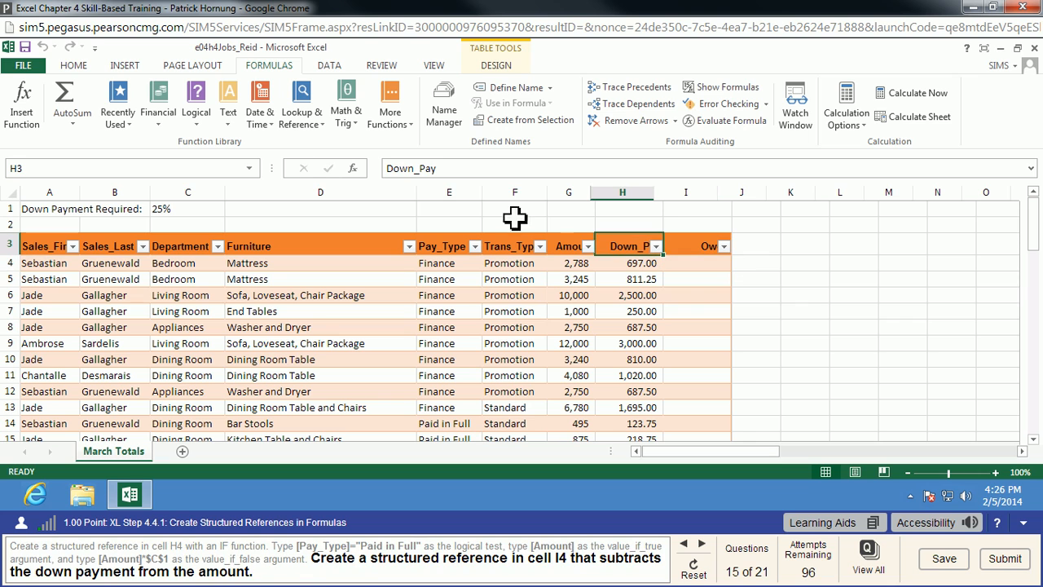
# Step: Try to enter the formula =[Down_Pay-[Amount] in cell I4
pyautogui.click(689, 267)
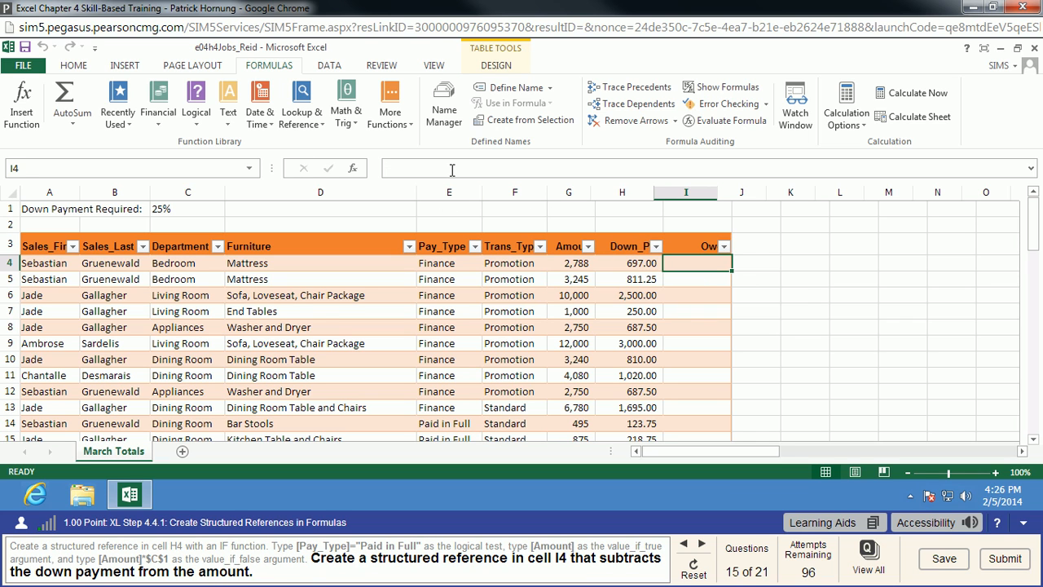
pyautogui.write('=Down')
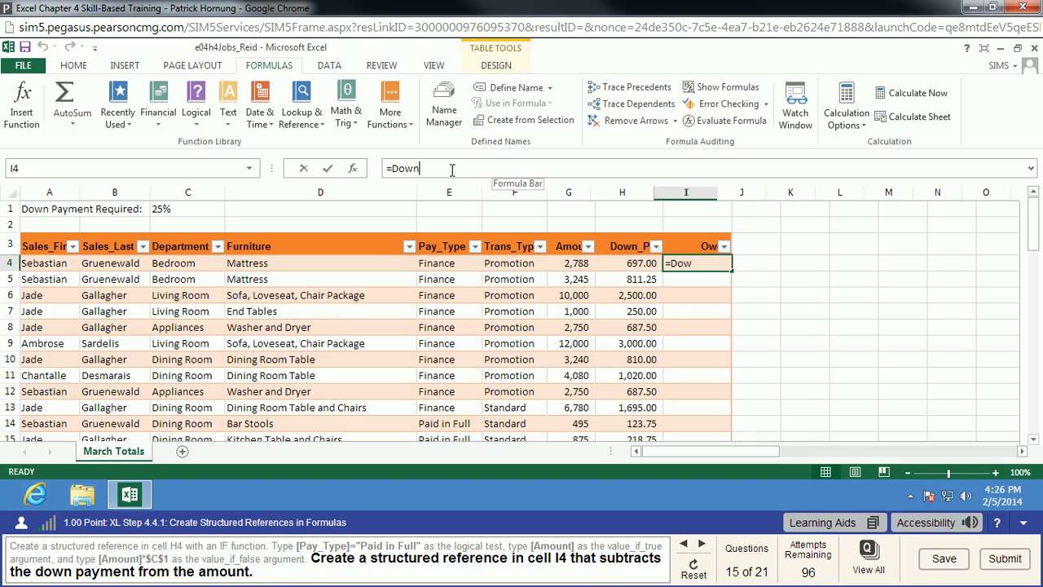
pyautogui.press('Left')
pyautogui.press('Left')
pyautogui.press('Left')
pyautogui.write('[')
pyautogui.write('_Pay')
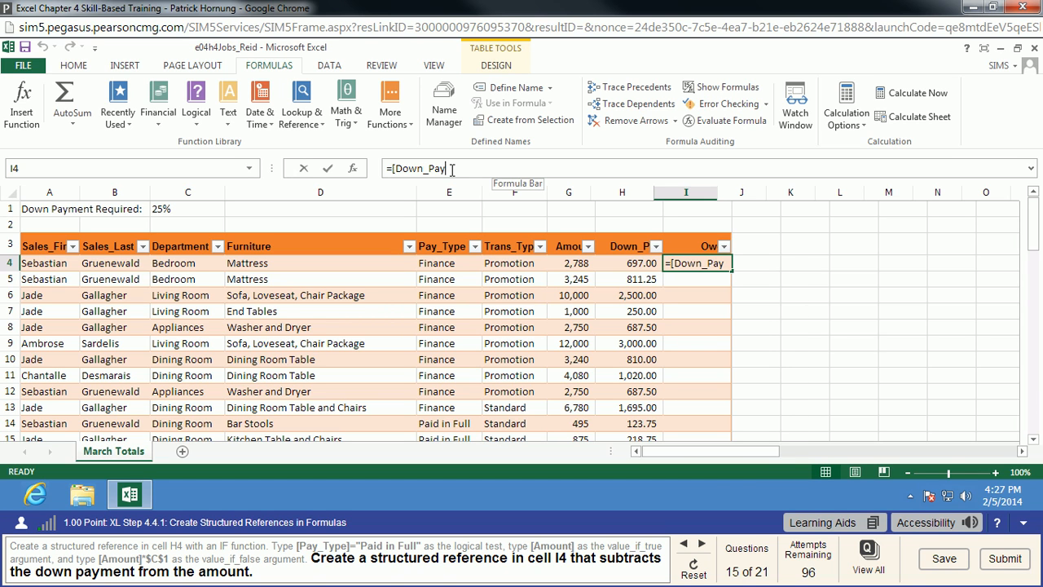
pyautogui.write('-[Amount')
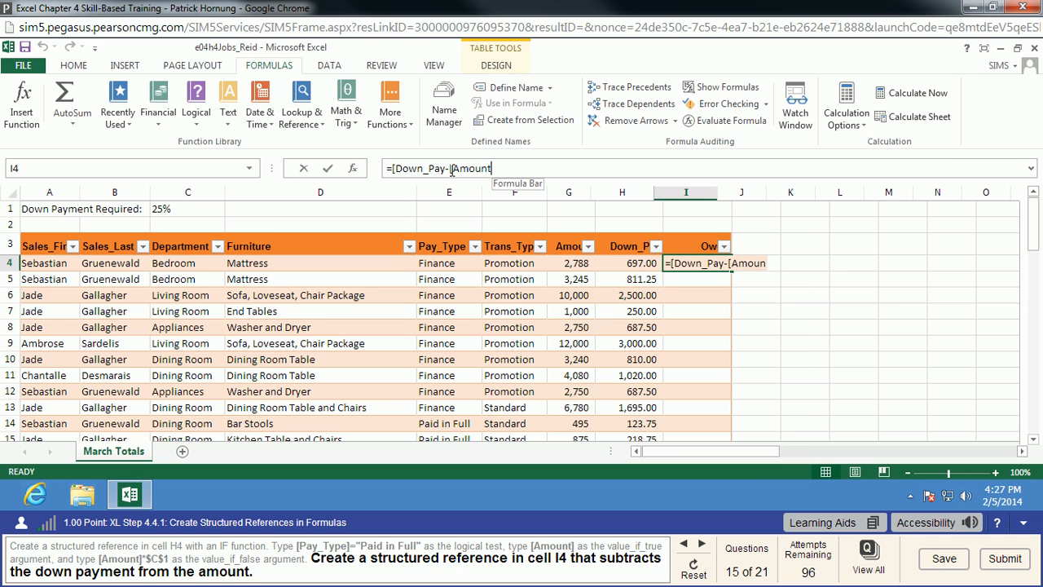
pyautogui.write(']')
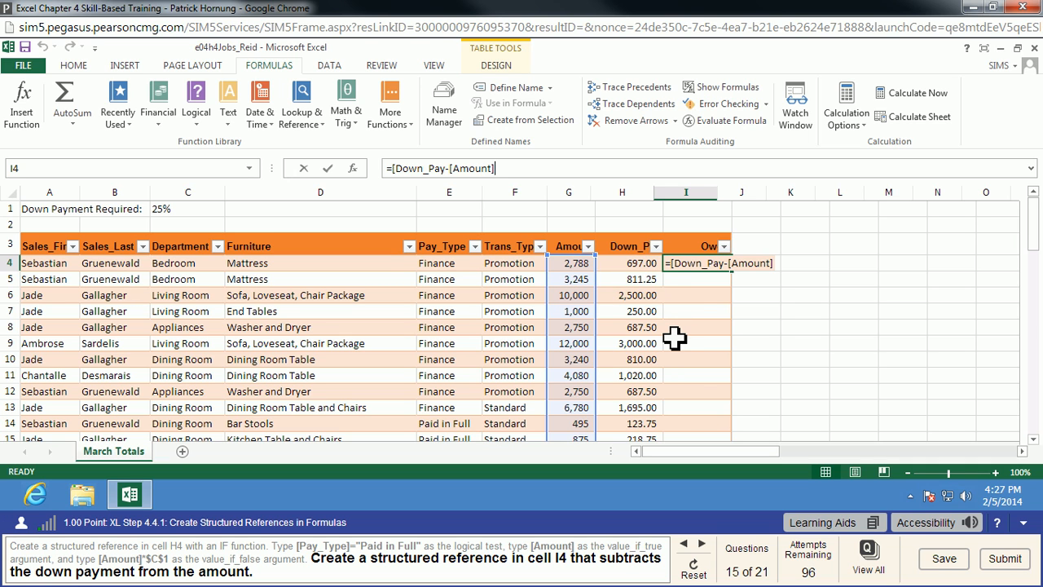
pyautogui.press('Return')
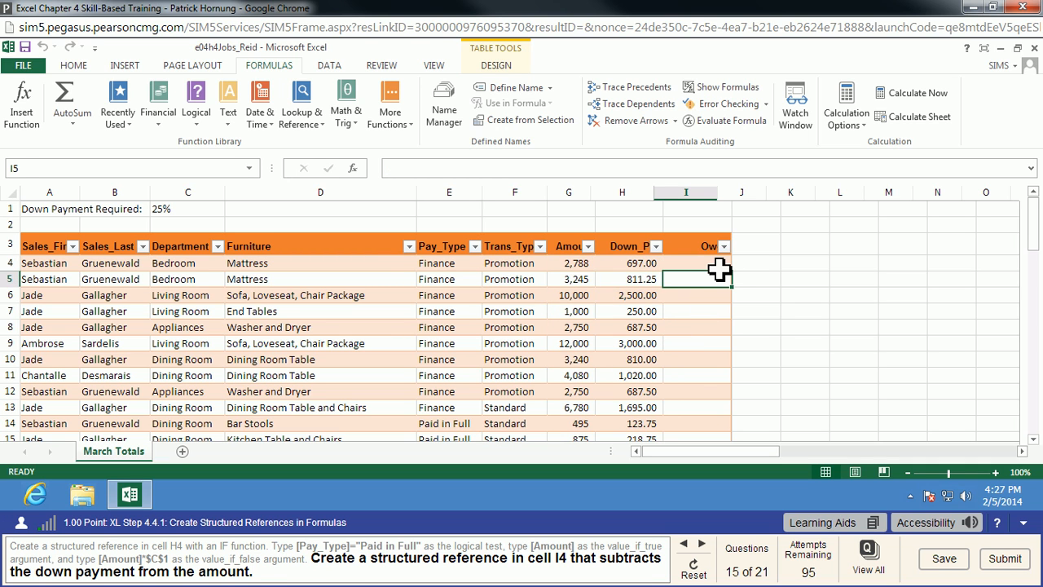
# Step: Try to enter the structured reference formula =[Down_Pay]-[Amount] in cell I4
pyautogui.click(450, 165)
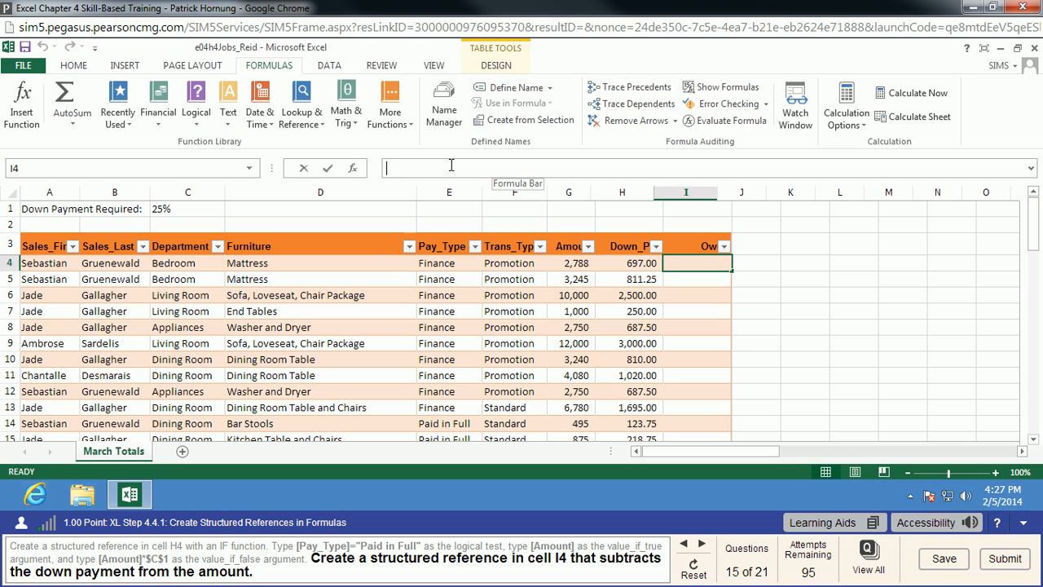
pyautogui.write('=[Down_Pay')
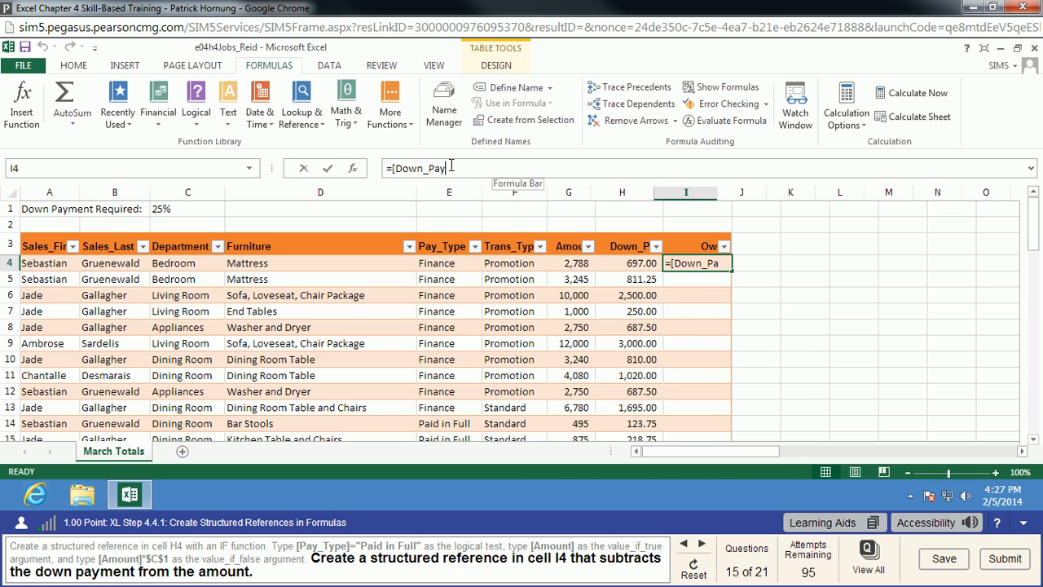
pyautogui.write(']-[')
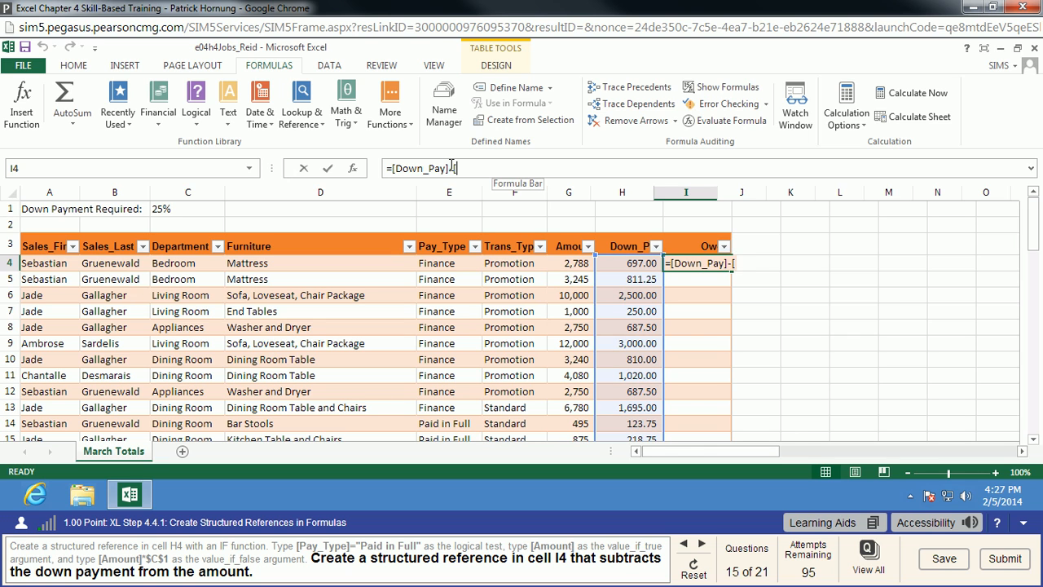
pyautogui.write('Amount')
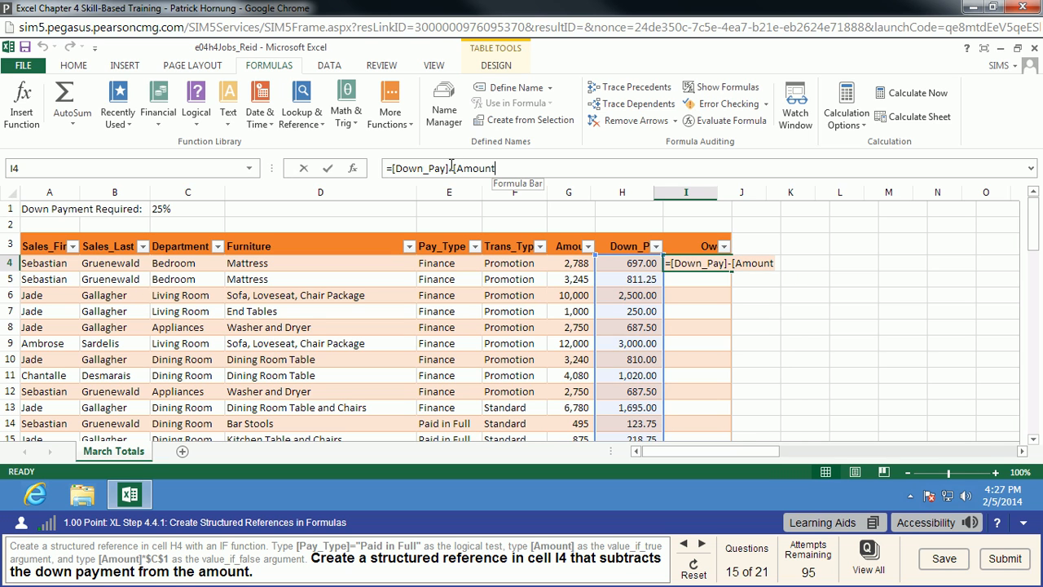
pyautogui.write(']')
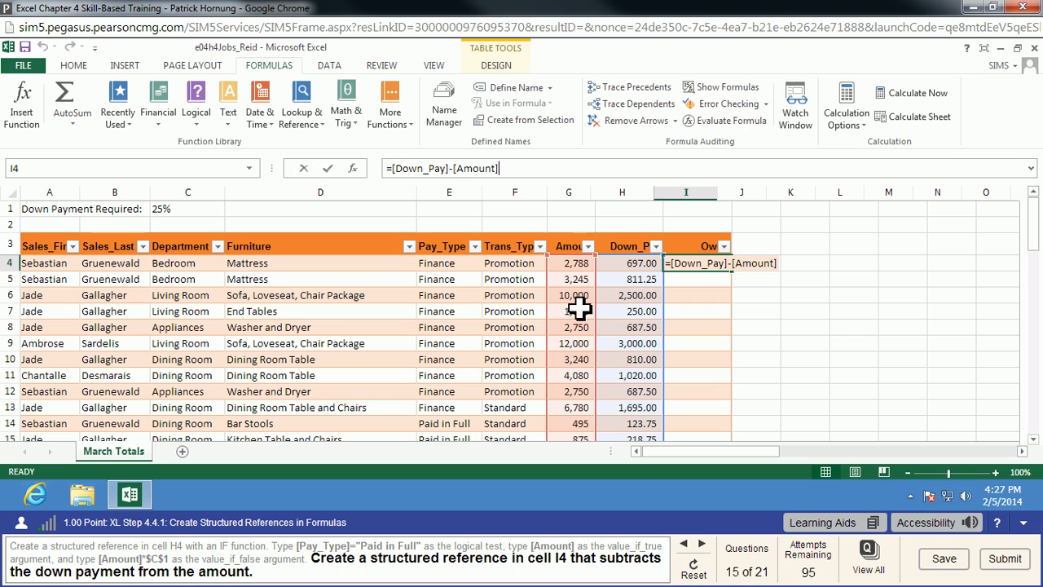
pyautogui.press('Return')
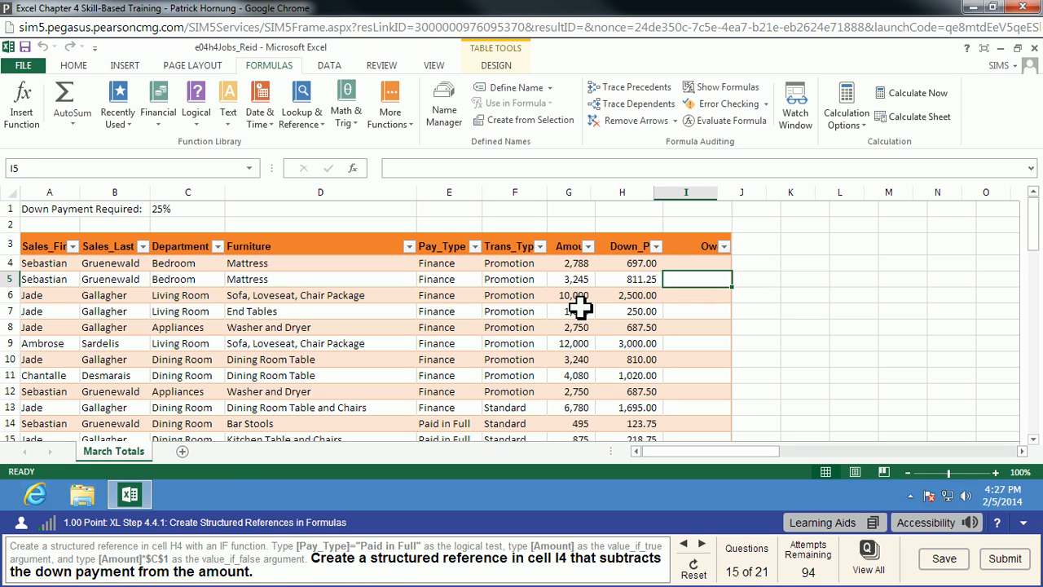
pyautogui.click(695, 266)
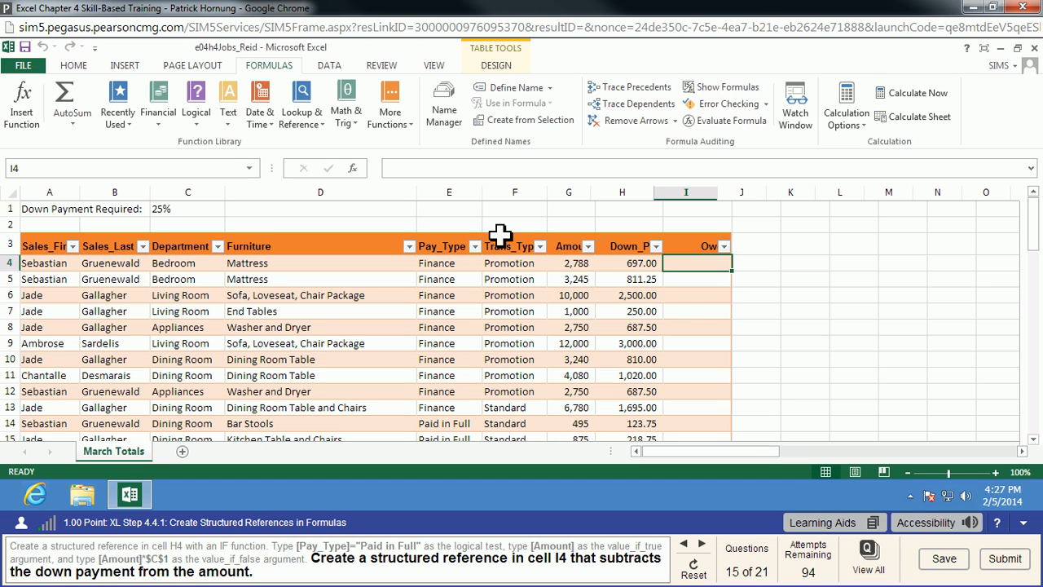
pyautogui.click(422, 170)
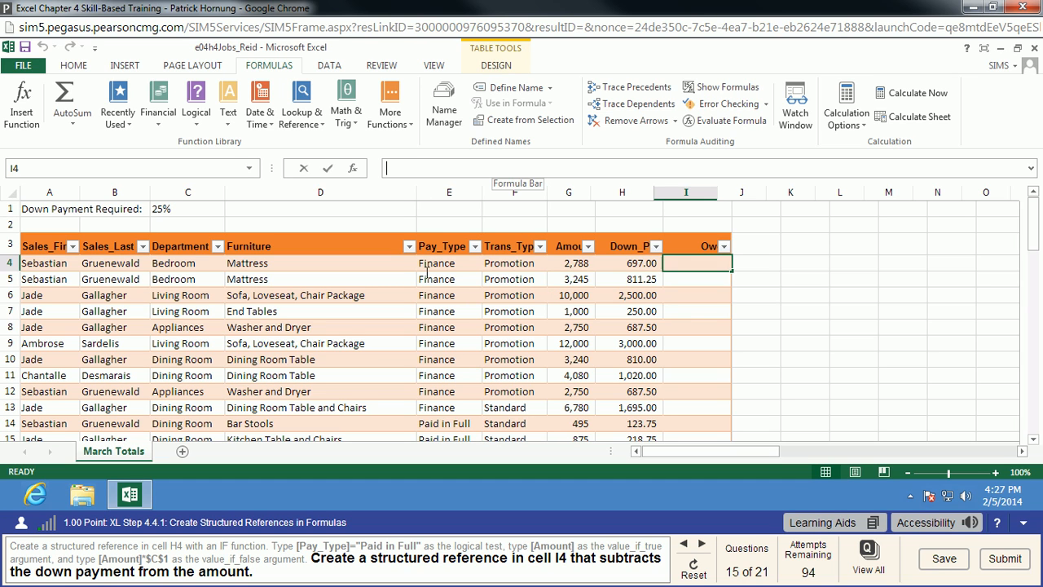
pyautogui.click(354, 168)
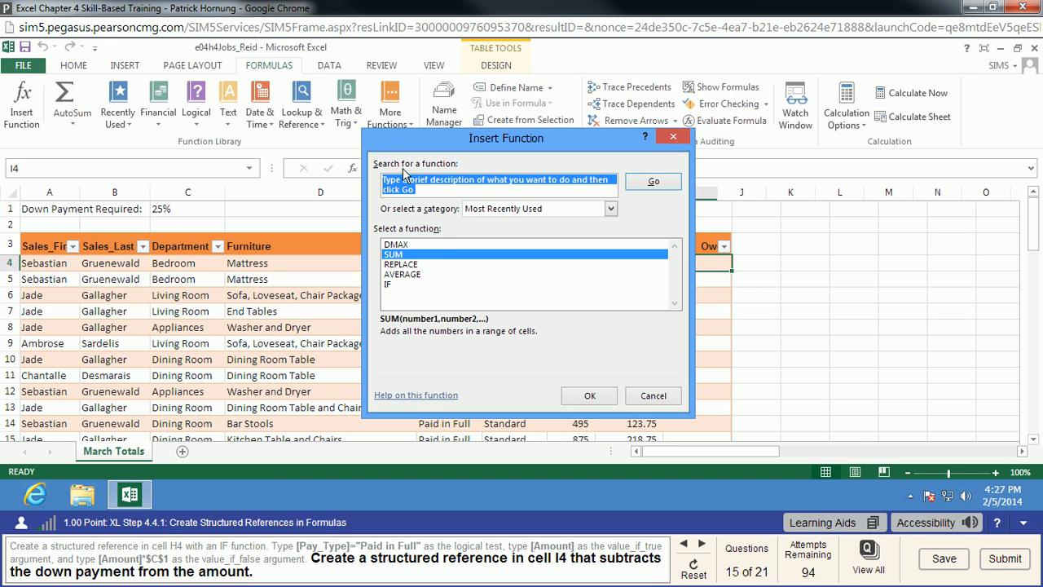
pyautogui.click(590, 396)
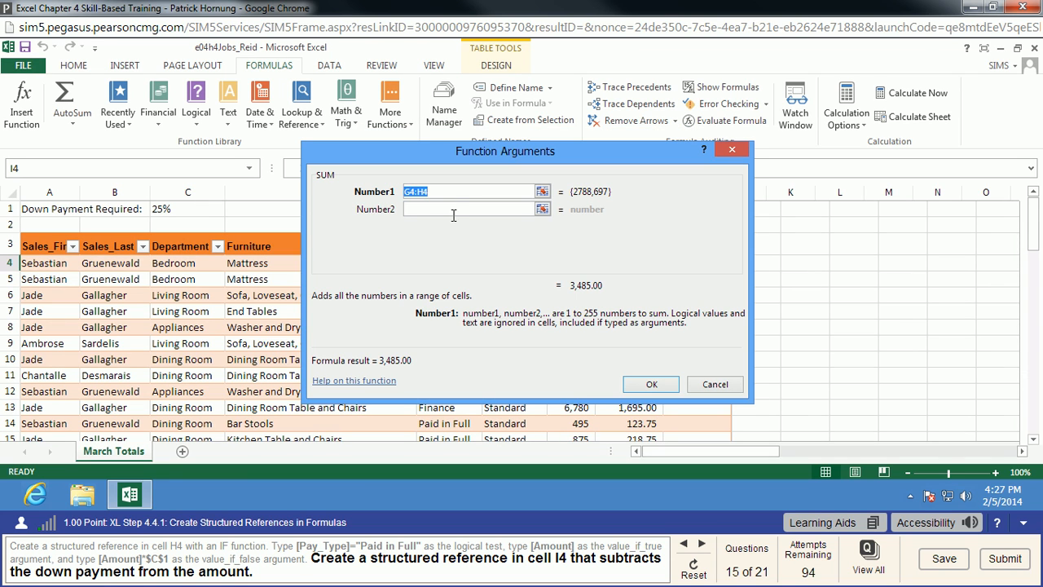
pyautogui.click(717, 385)
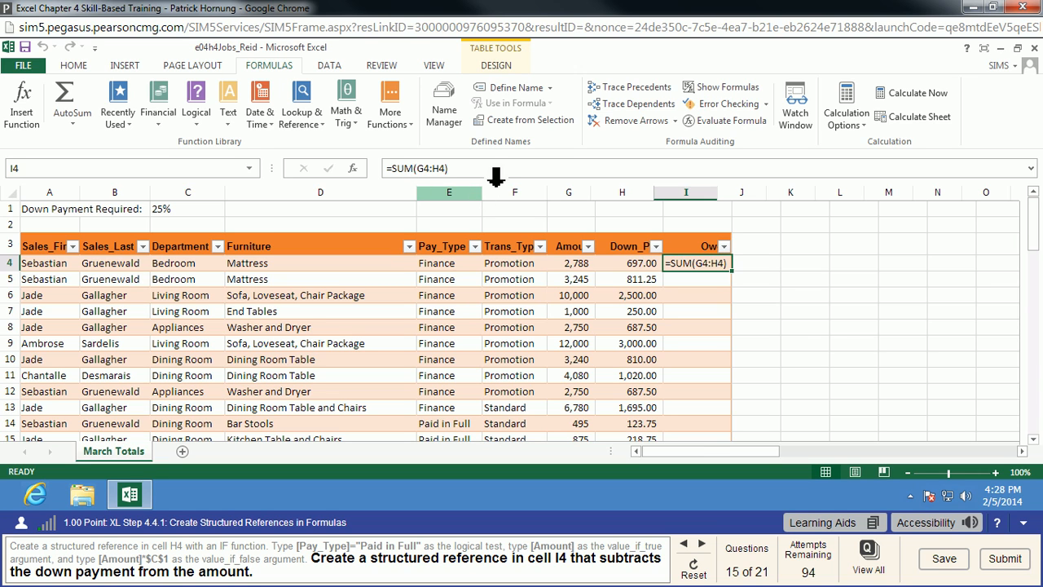
pyautogui.press('Escape')
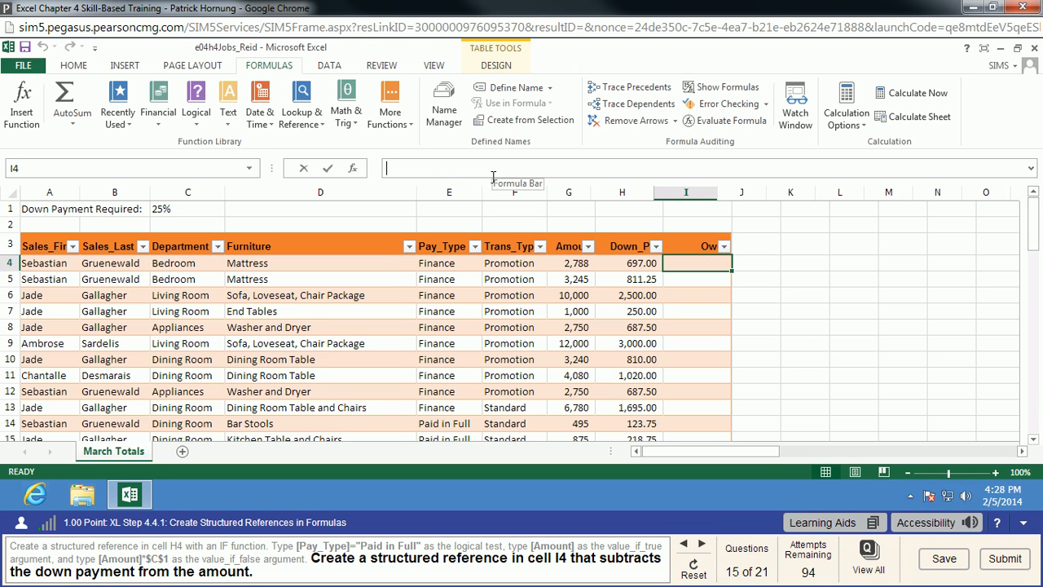
# Step: Try once more to enter =[Down_Pay]-[Amount] as the formula in cell I4
pyautogui.write('=')
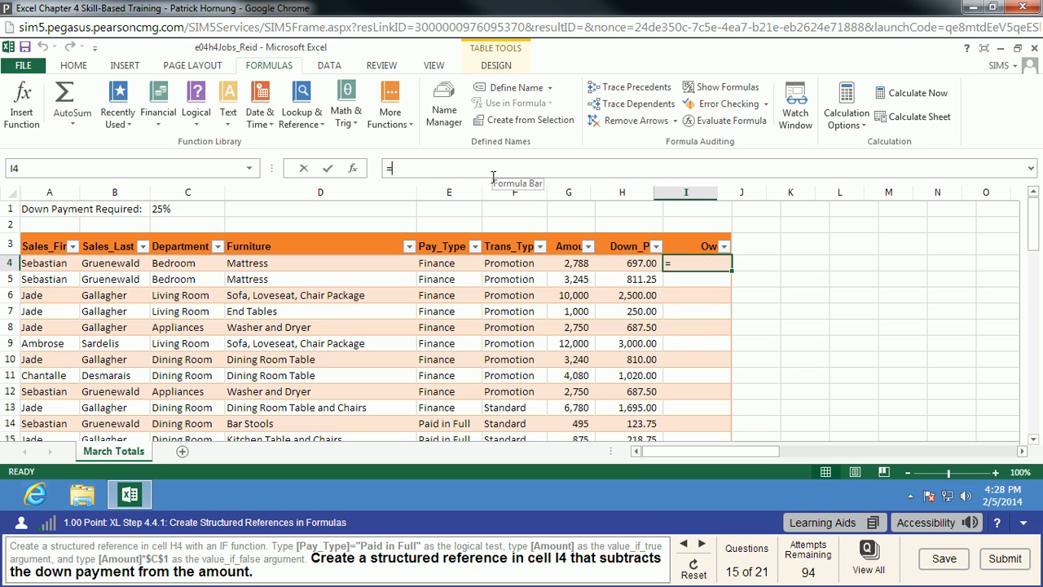
pyautogui.click(625, 271)
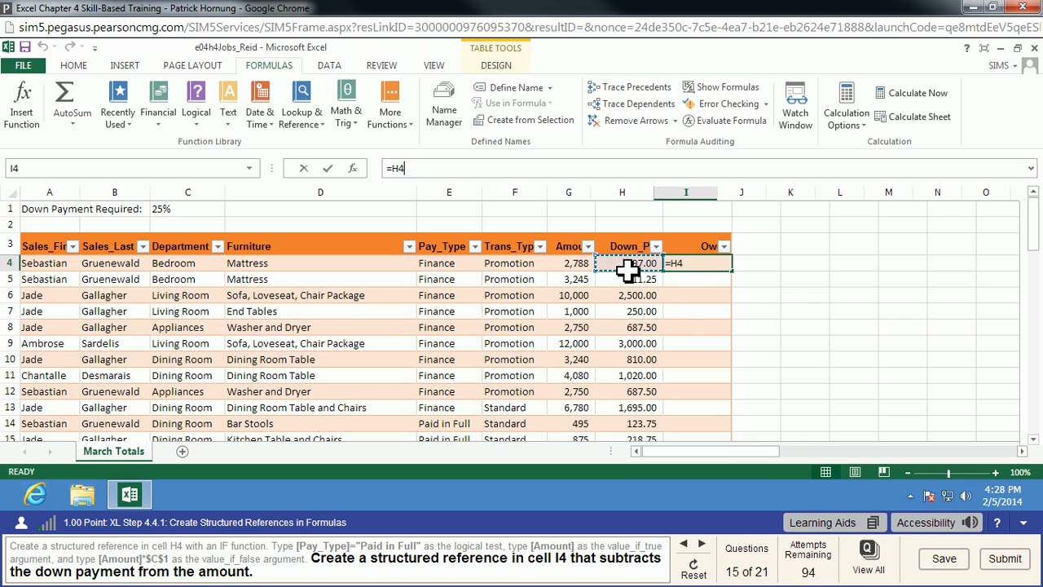
pyautogui.press('BackSpace')
pyautogui.click(629, 251)
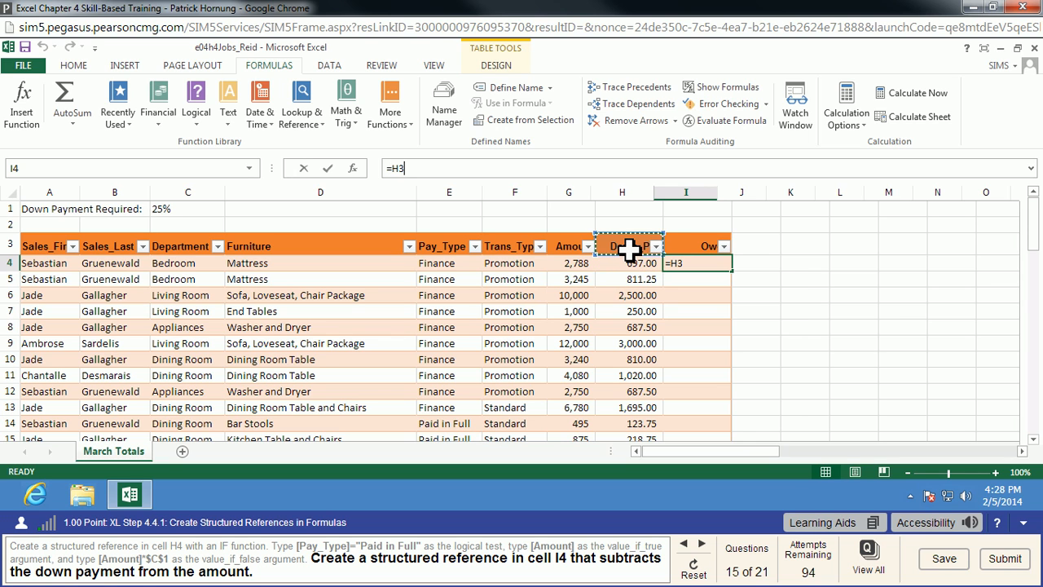
pyautogui.press('BackSpace')
pyautogui.press('BackSpace')
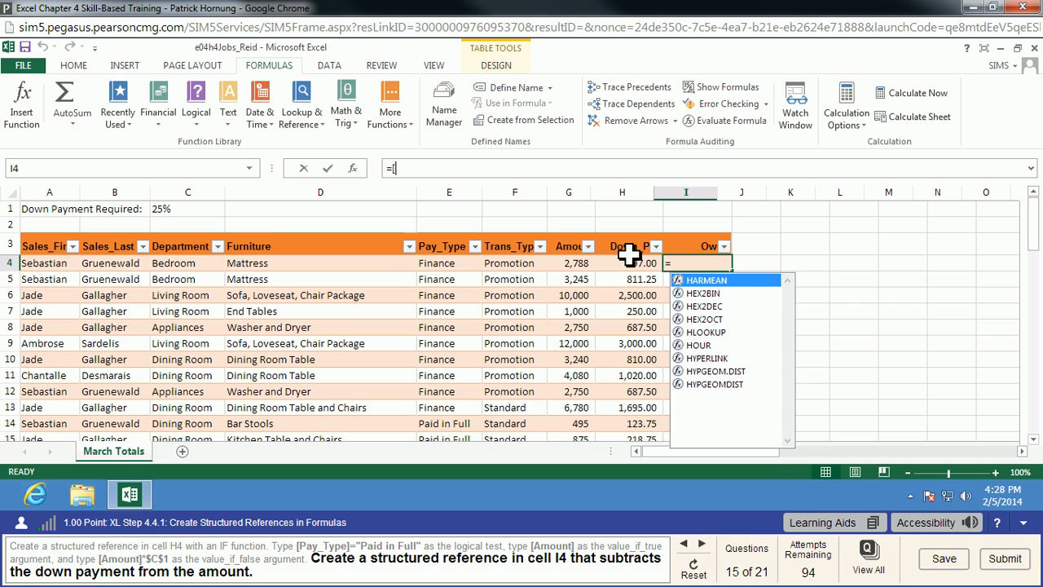
pyautogui.write('[Down_Pay')
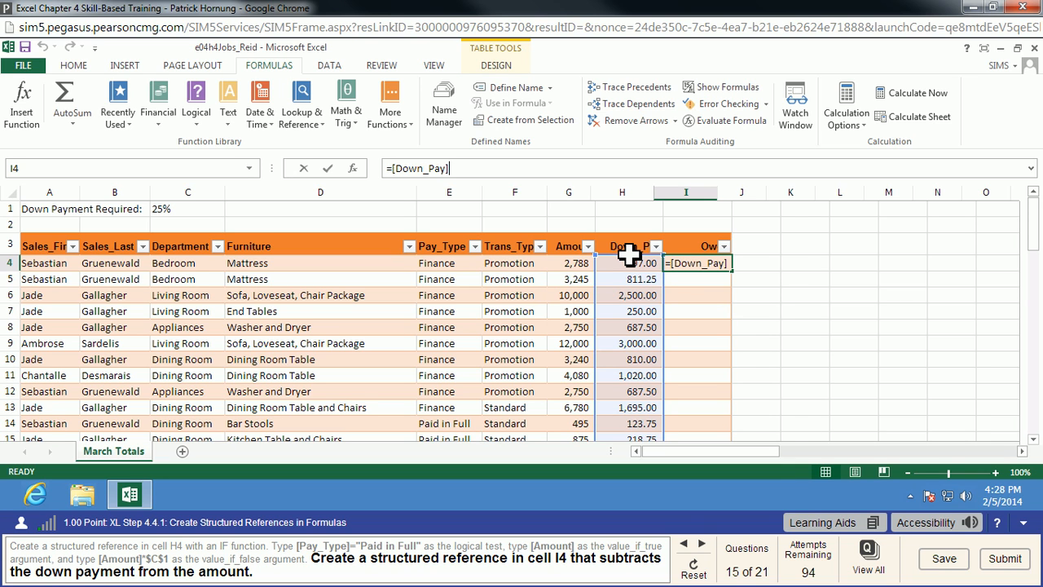
pyautogui.write('-[A')
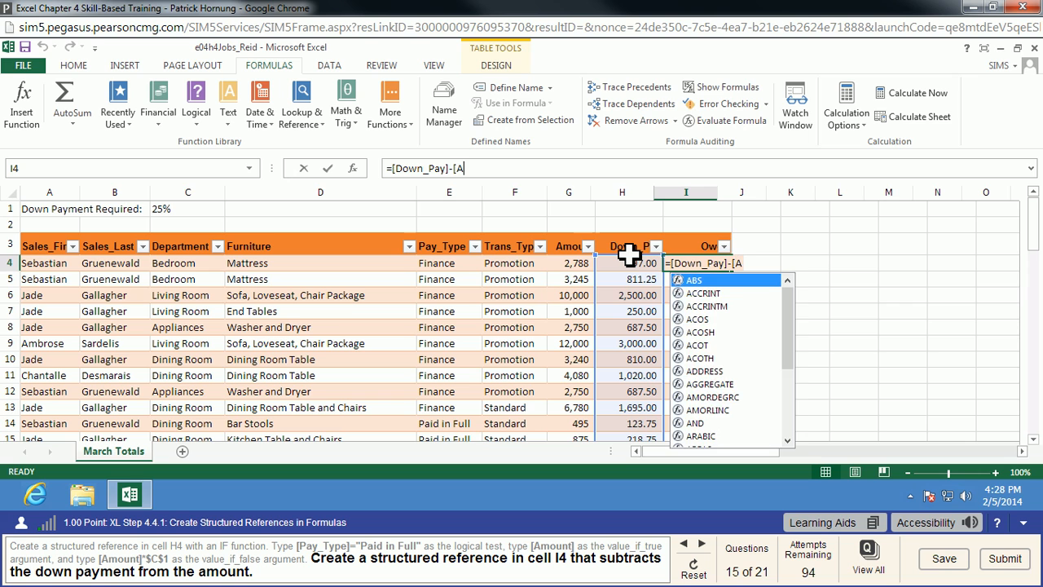
pyautogui.write('mount]')
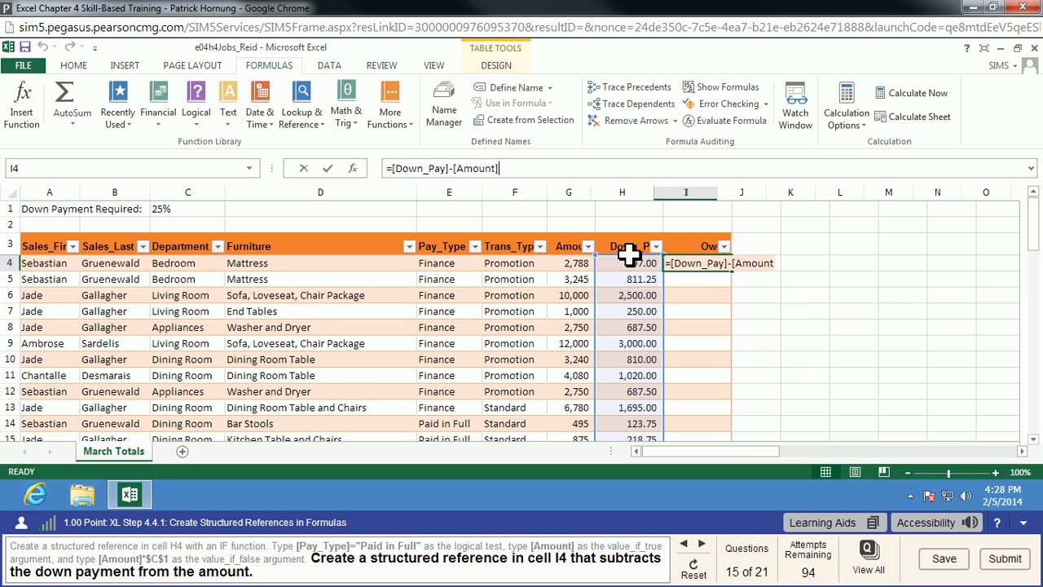
pyautogui.press('Return')
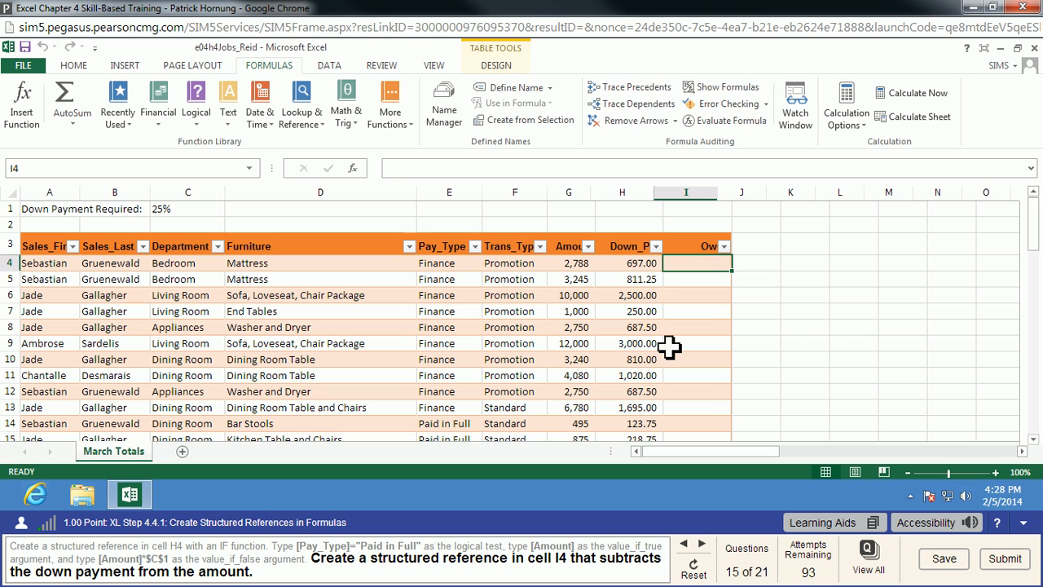
# Step: Enter the structured reference formula =[Amount]-[Down_Pay] in cell I4
pyautogui.write('=[Amount')
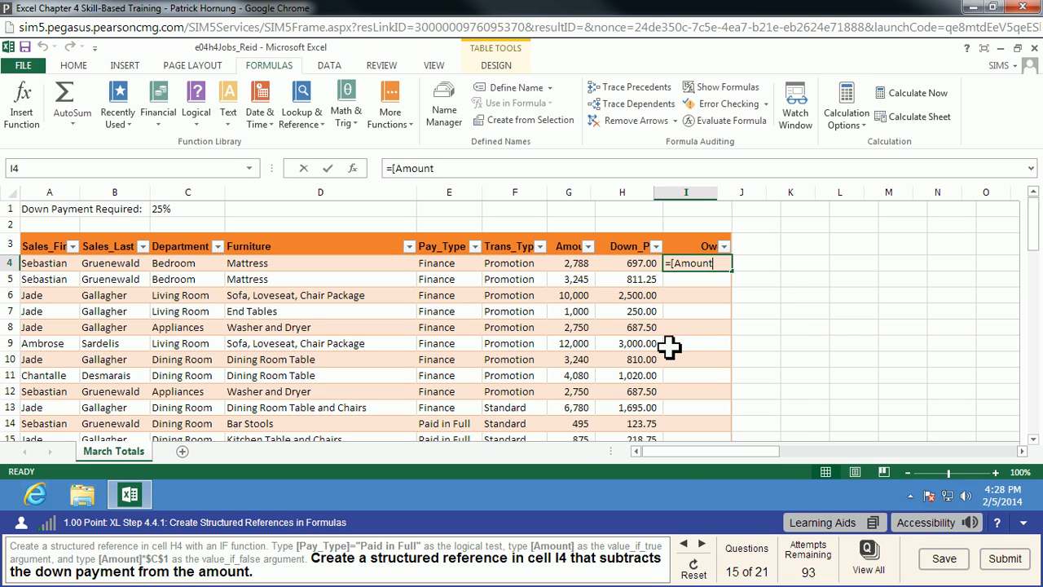
pyautogui.write(']-[')
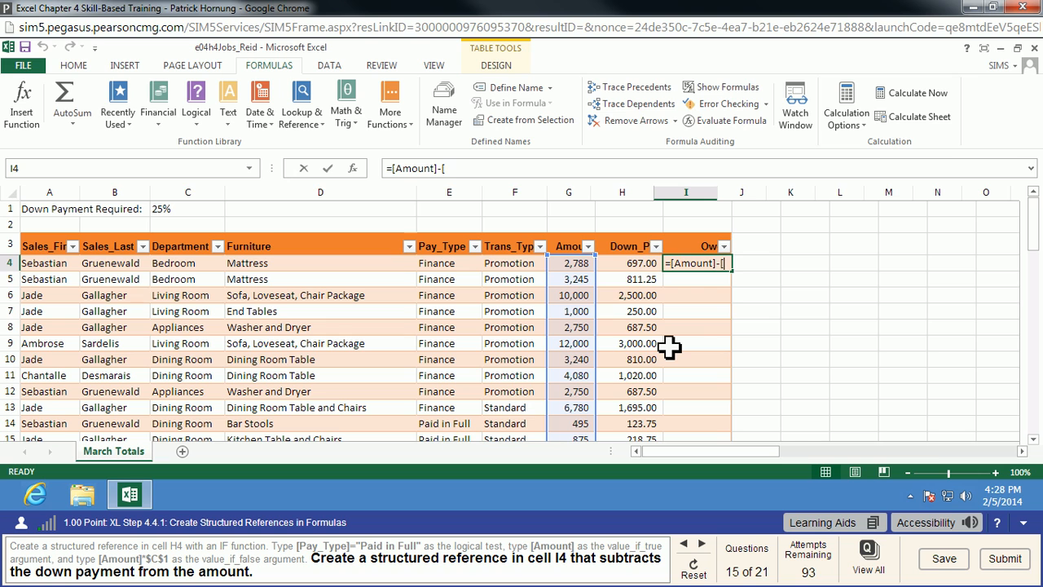
pyautogui.write('Down_')
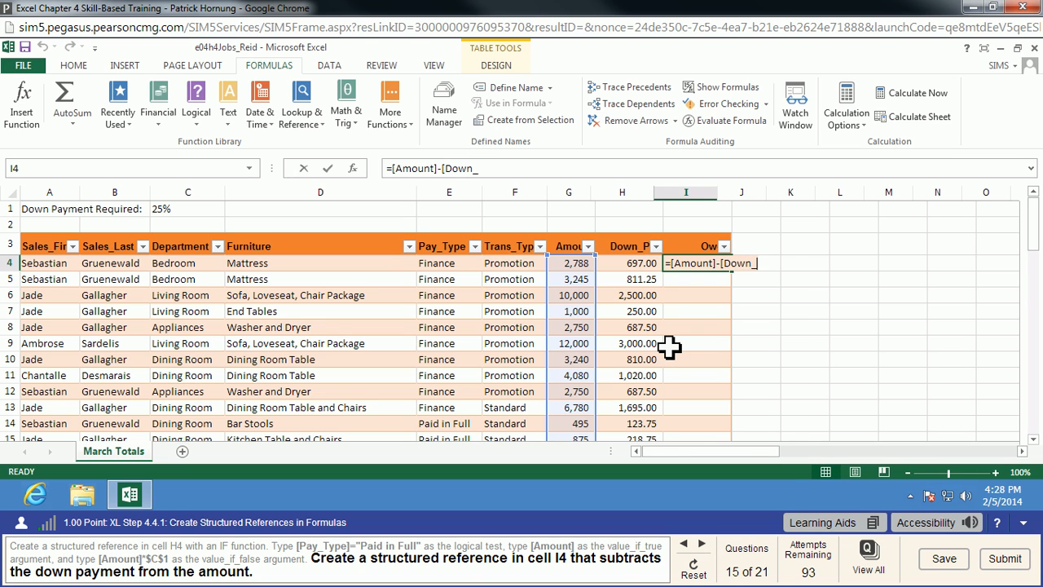
pyautogui.write('Pay]')
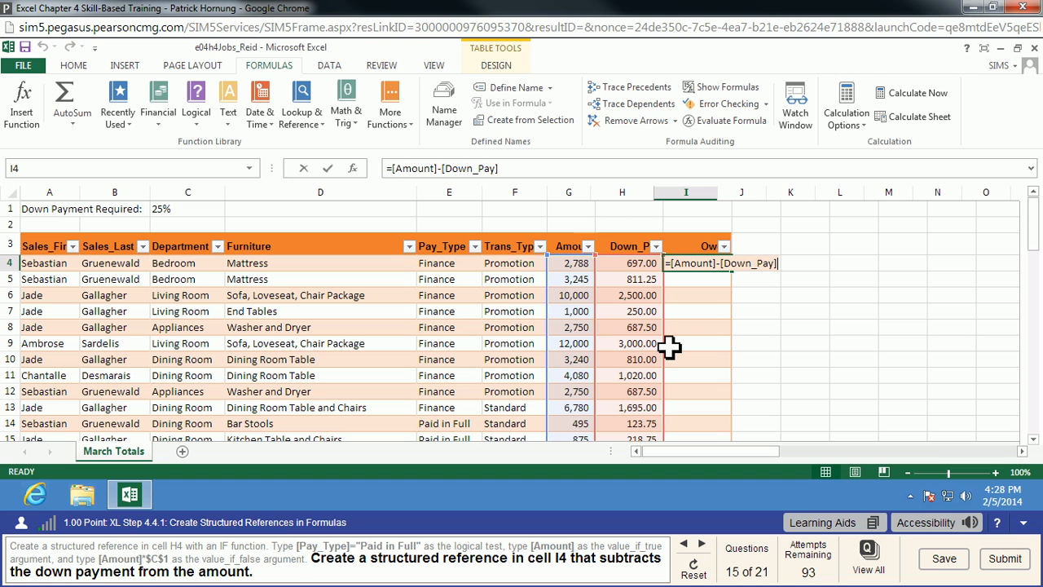
pyautogui.press('Return')
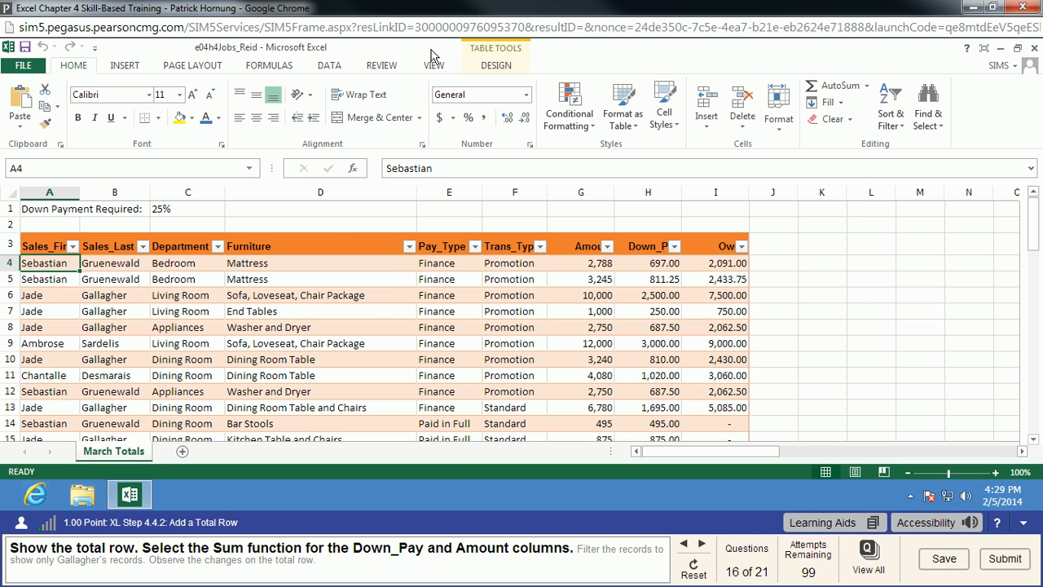
# Step: Show the total row for the table on the March Totals sheet and look it over
pyautogui.click(496, 65)
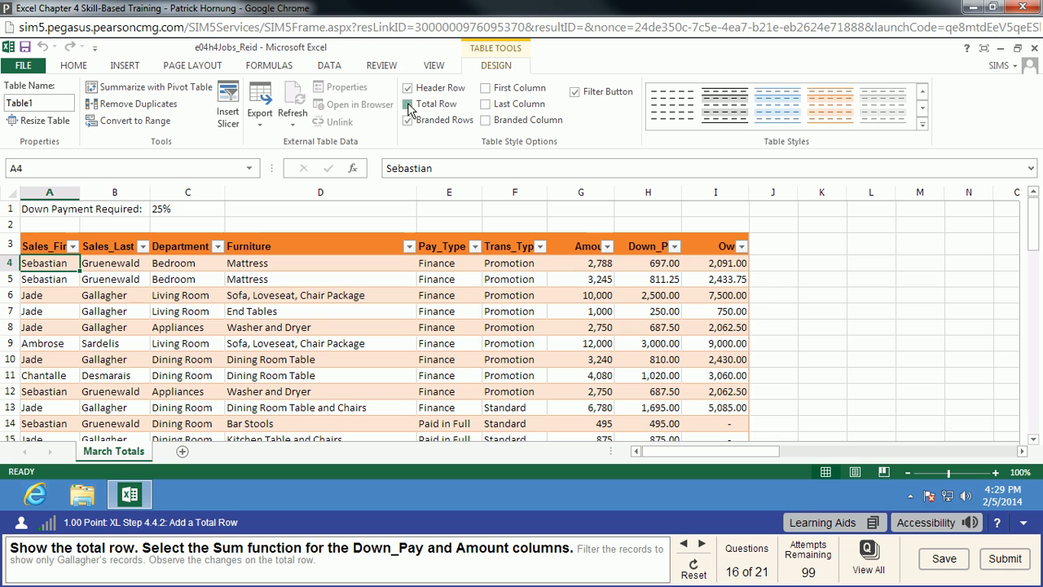
pyautogui.hotkey('ctrl', 'shift', 't')
pyautogui.scroll(-17, 785, 337)
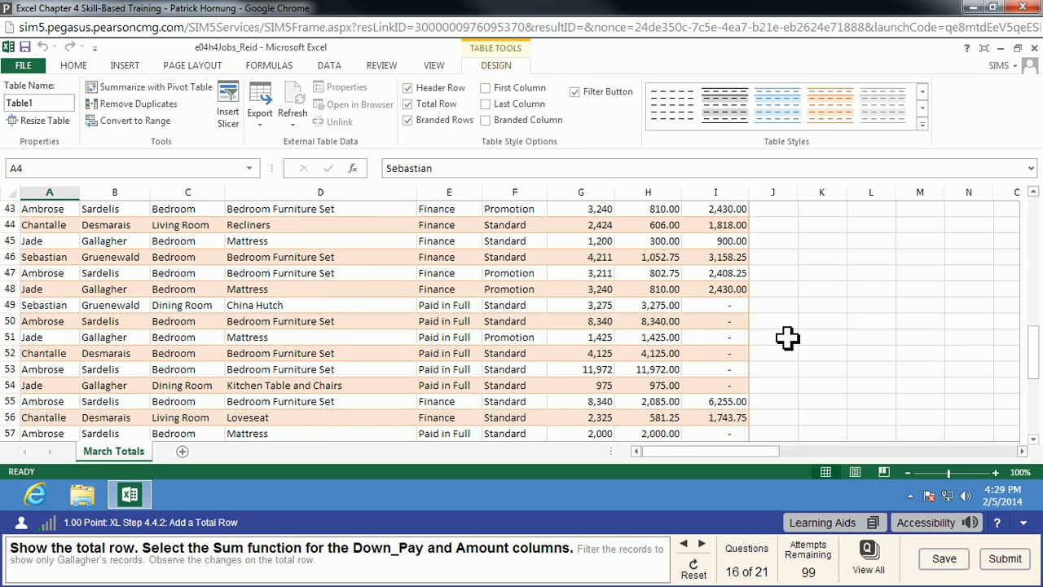
pyautogui.scroll(-2, 787, 337)
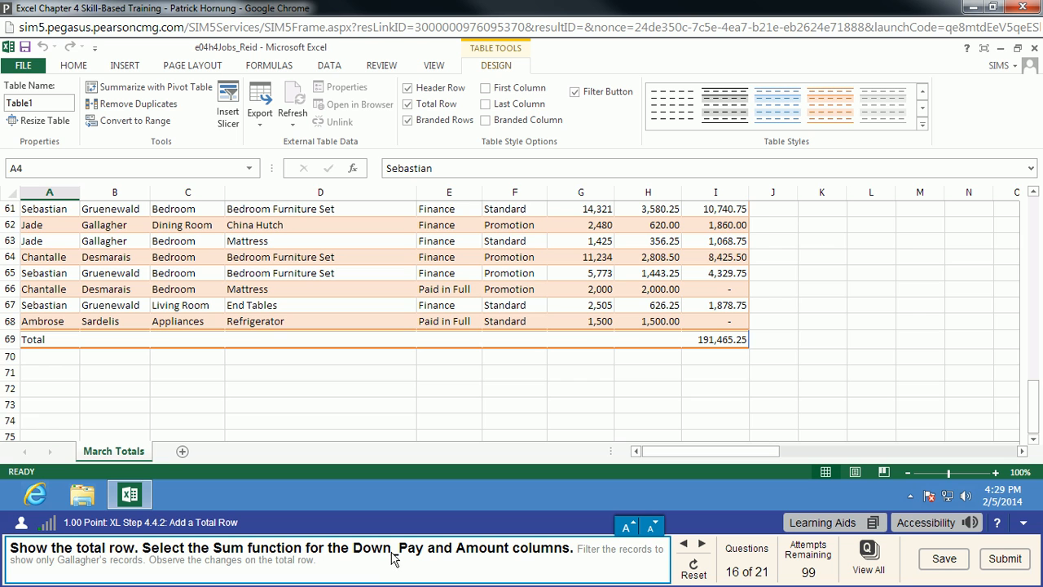
pyautogui.scroll(7, 819, 369)
pyautogui.scroll(13, 819, 369)
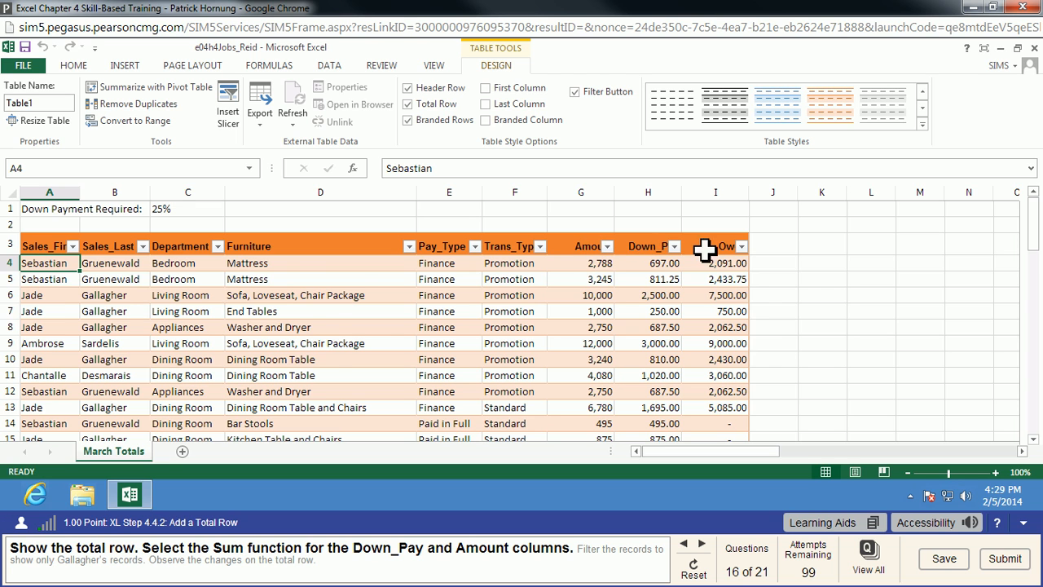
# Step: Select the Sum function in the total row for the Down_Pay column and the Amount column
pyautogui.scroll(-10, 777, 358)
pyautogui.scroll(-10, 778, 362)
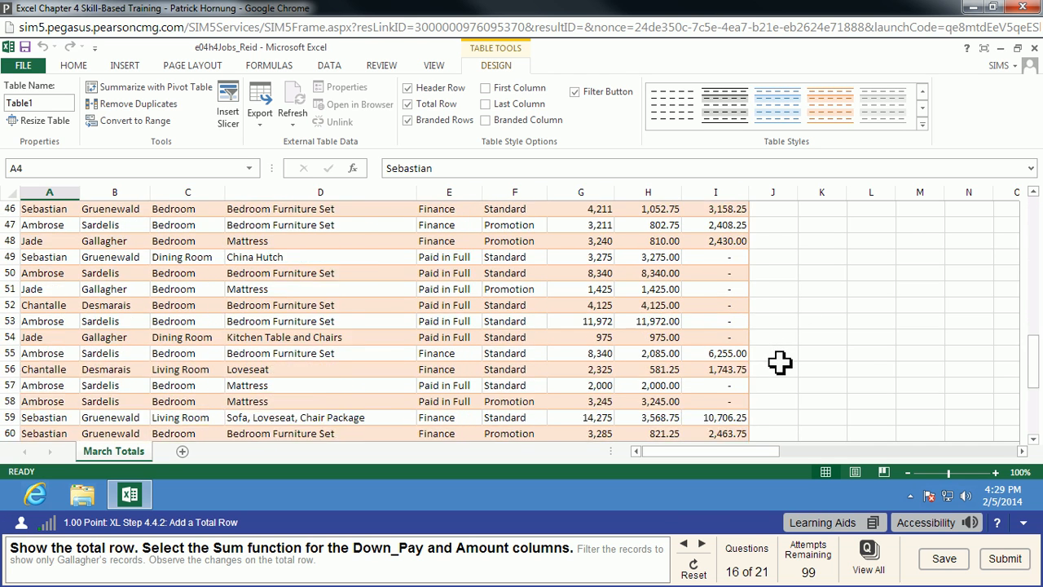
pyautogui.click(660, 347)
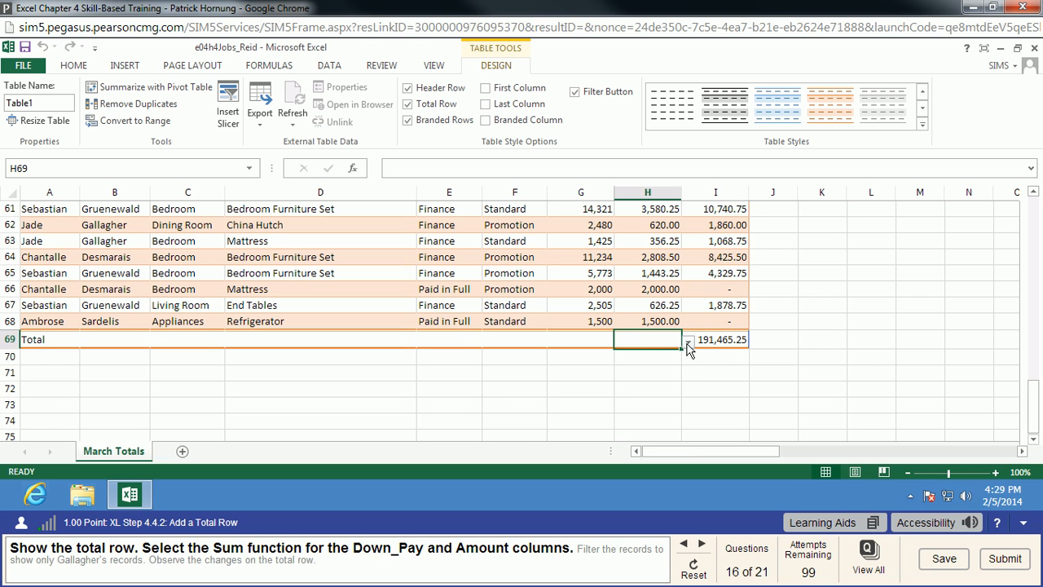
pyautogui.click(688, 342)
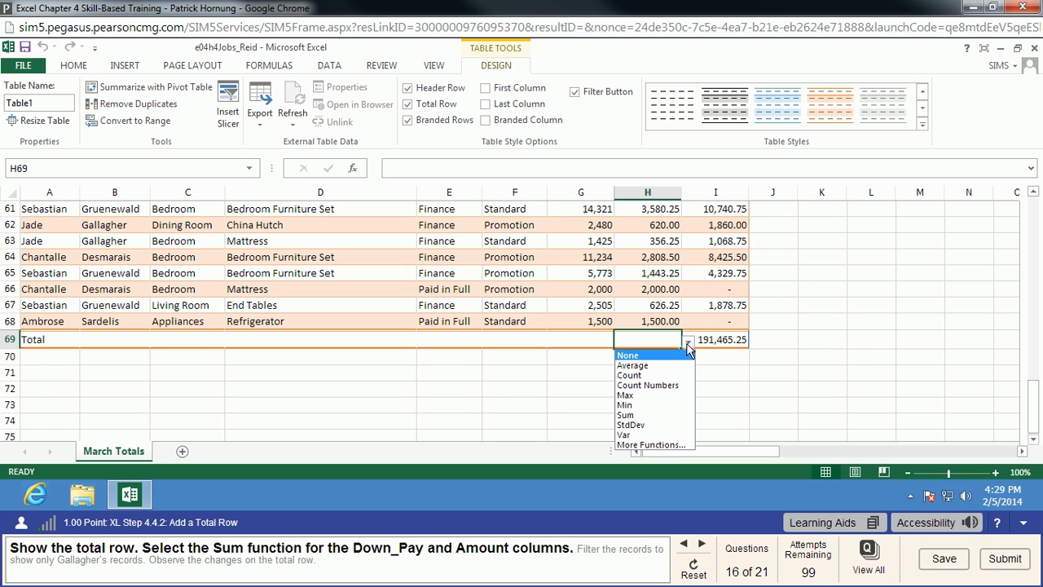
pyautogui.click(640, 415)
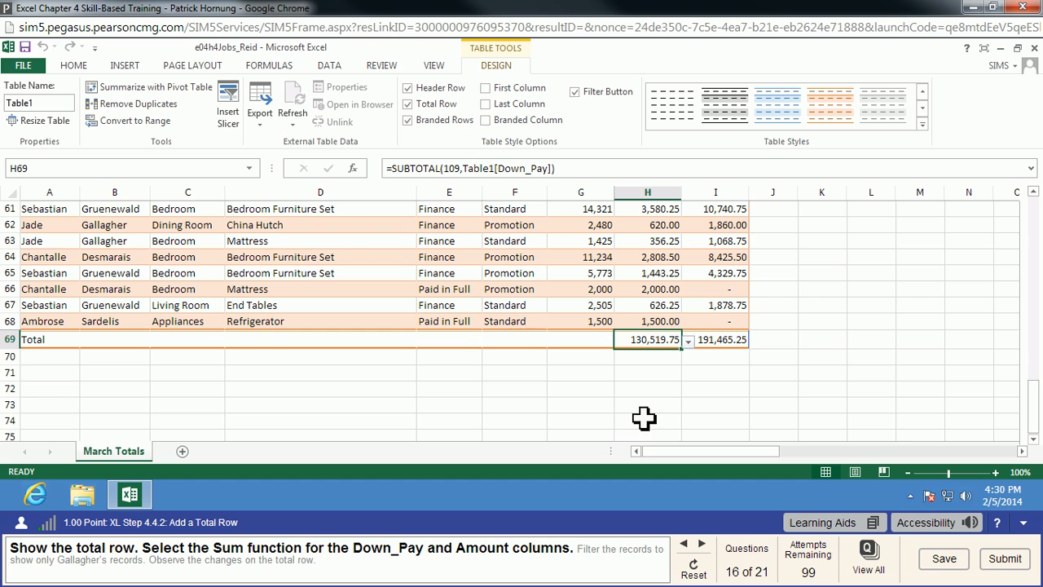
pyautogui.scroll(1, 605, 339)
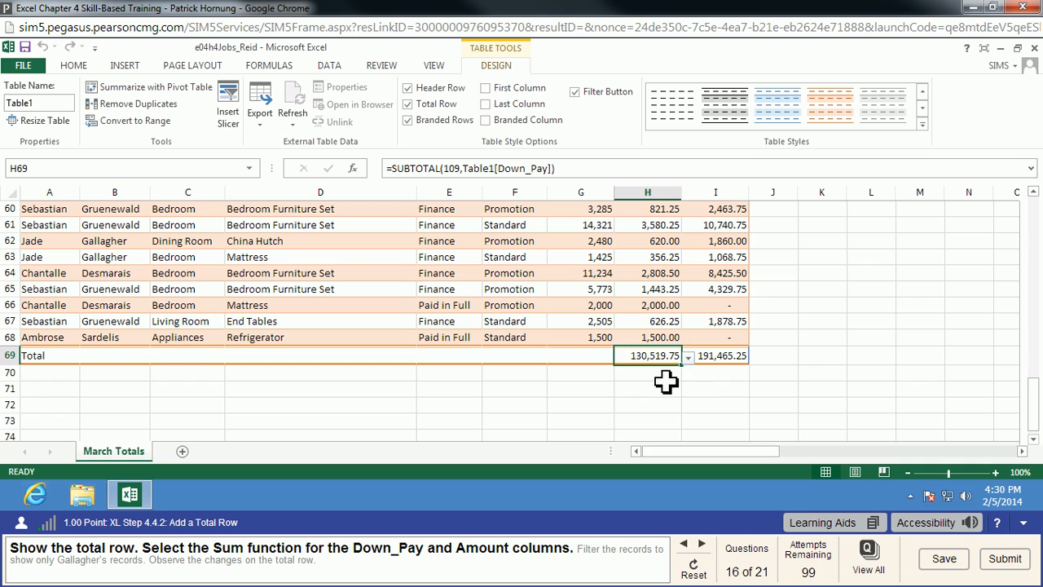
pyautogui.click(601, 360)
pyautogui.click(618, 359)
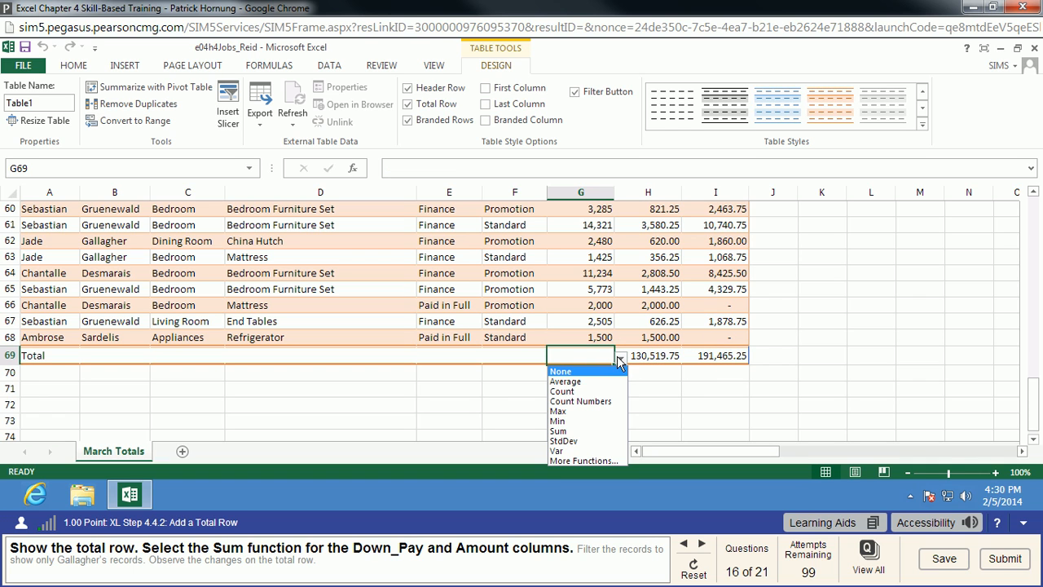
pyautogui.click(569, 431)
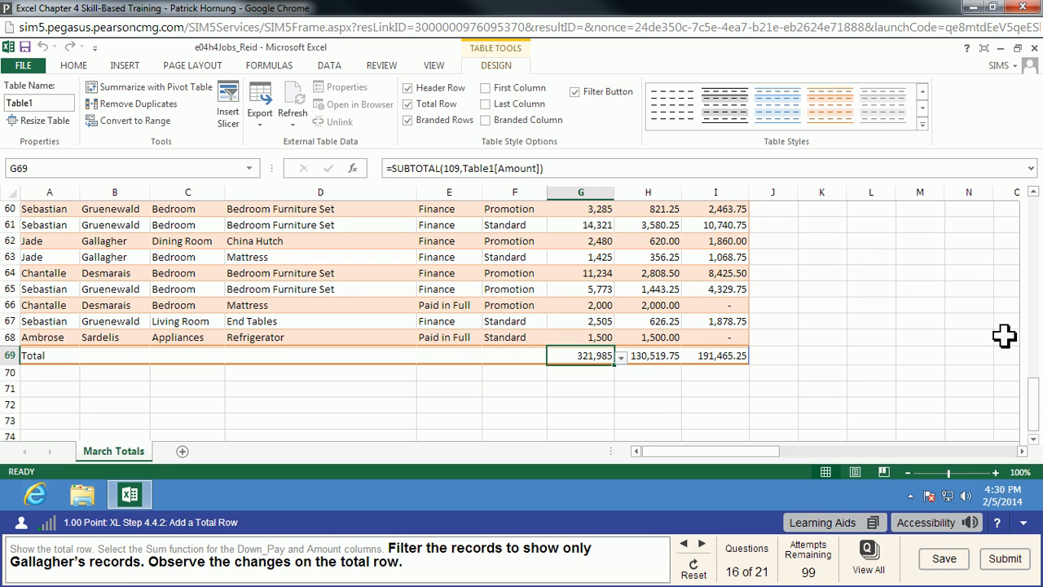
# Step: Filter the Sales_Last column to show only the records of the salesperson named in the task instruction
pyautogui.scroll(3, 865, 336)
pyautogui.scroll(17, 865, 336)
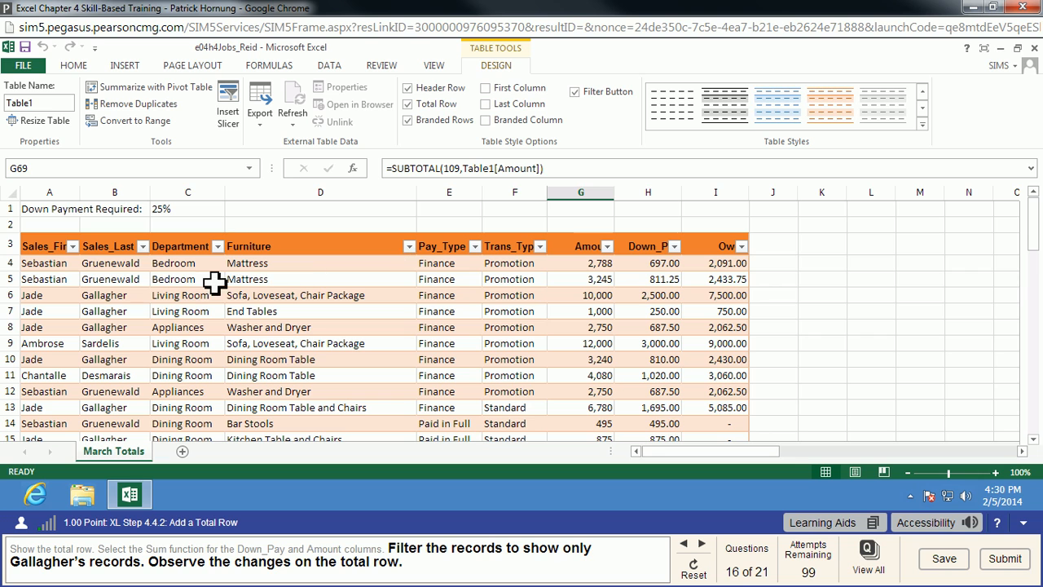
pyautogui.click(141, 247)
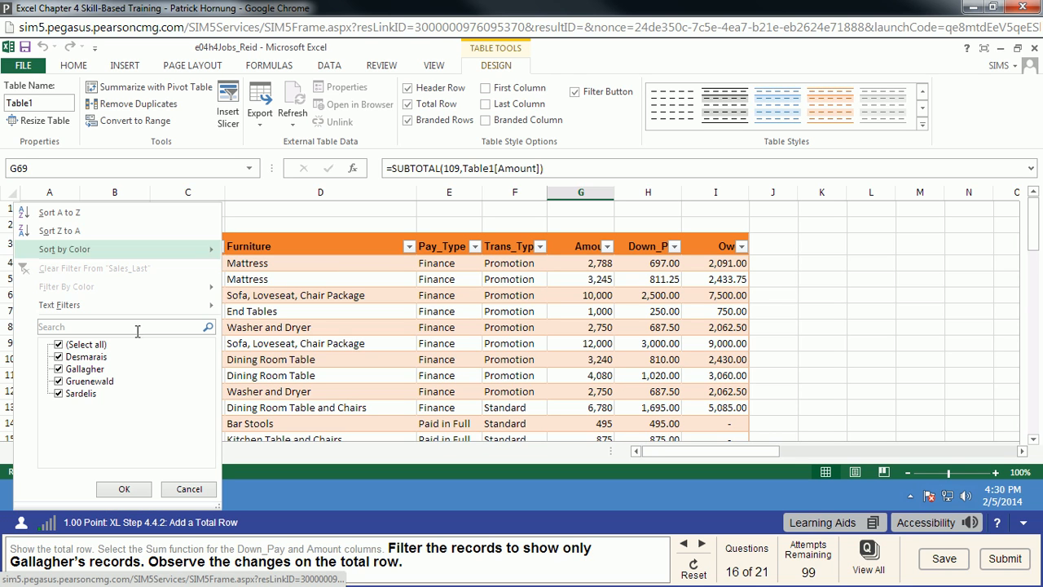
pyautogui.click(59, 345)
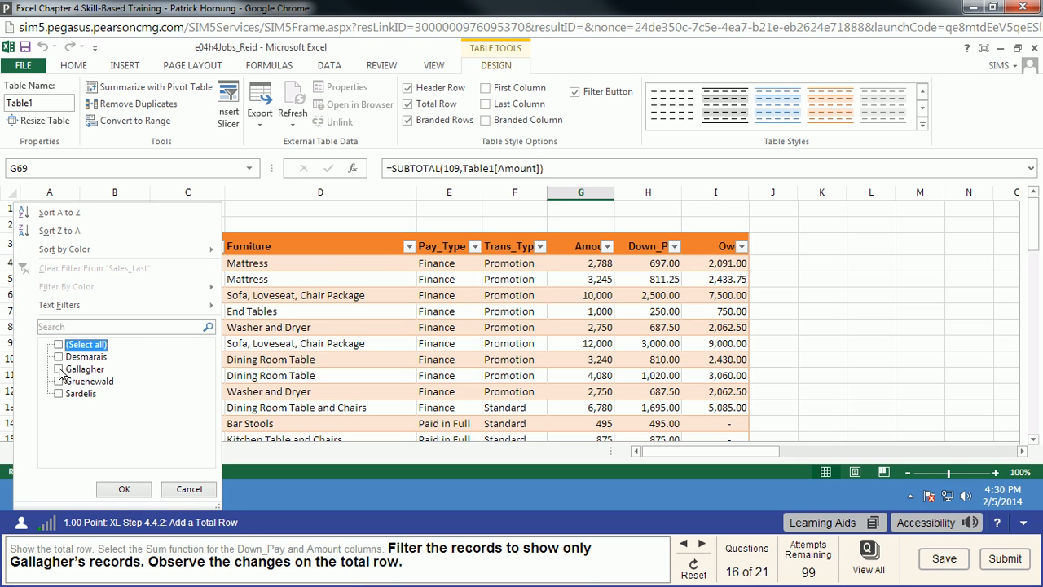
pyautogui.click(60, 369)
pyautogui.click(130, 490)
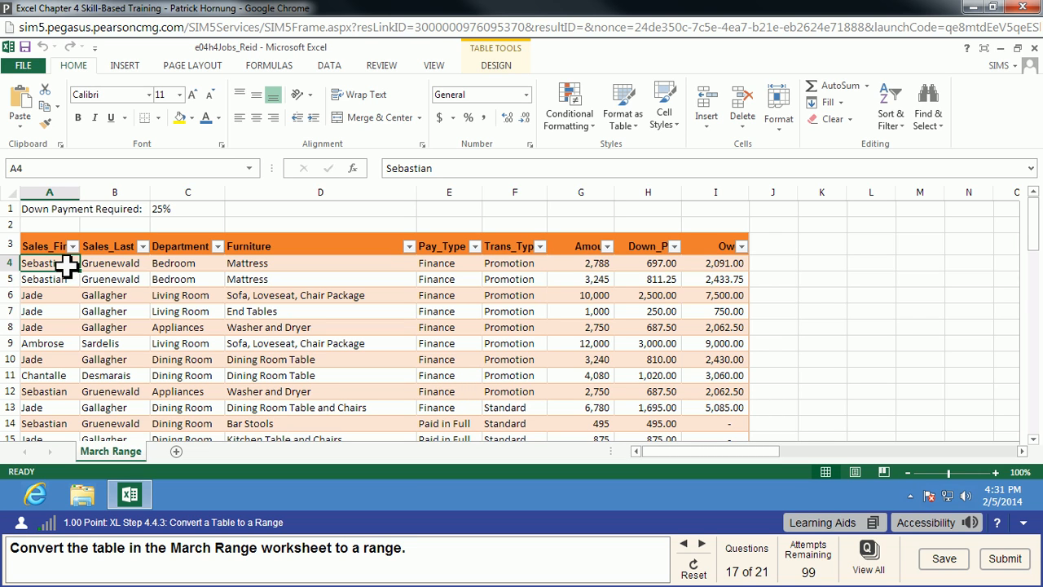
# Step: Convert the table in the March Range worksheet to a normal range
pyautogui.click(499, 67)
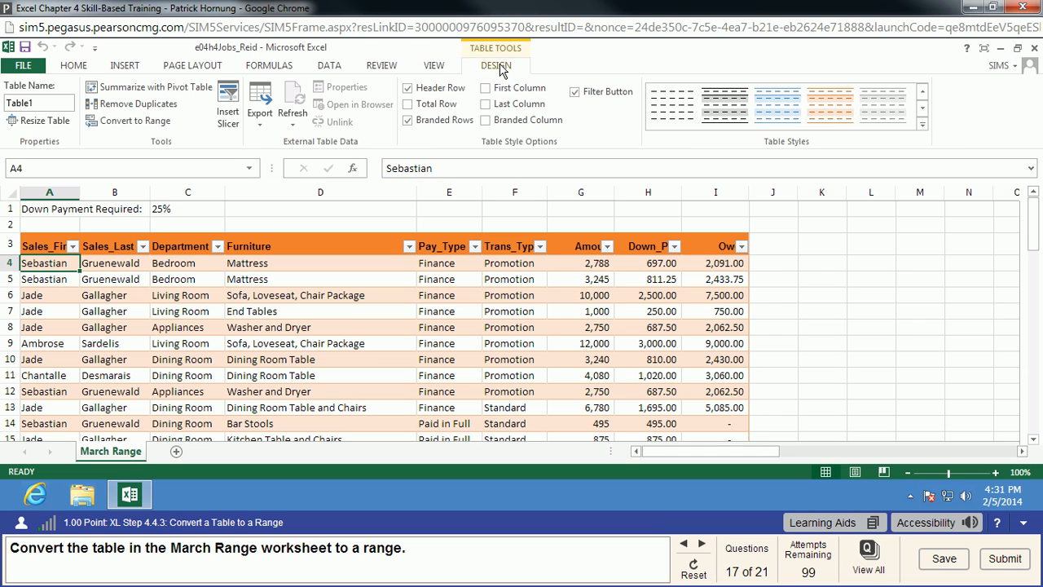
pyautogui.click(130, 129)
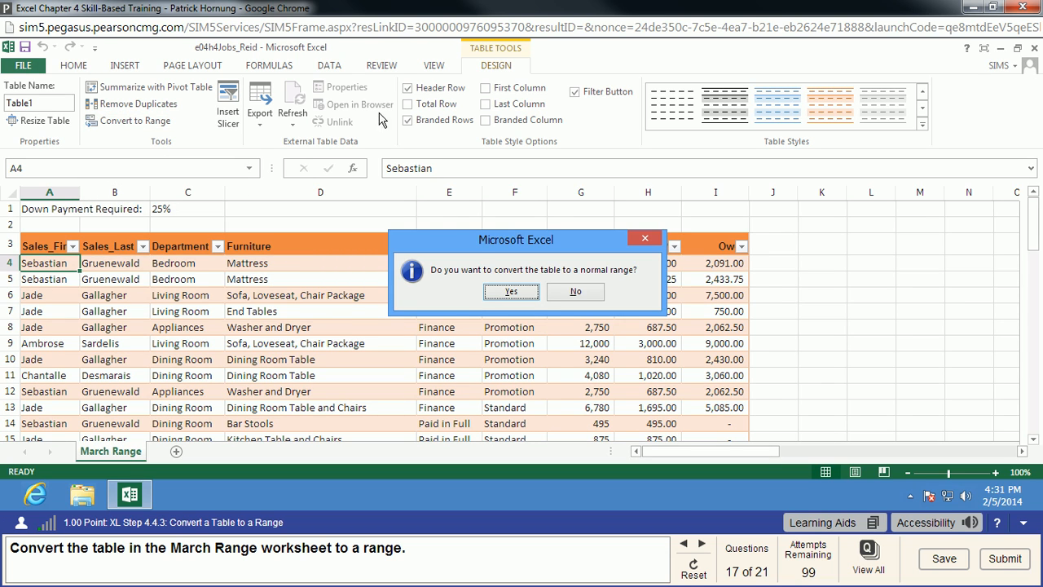
pyautogui.click(528, 293)
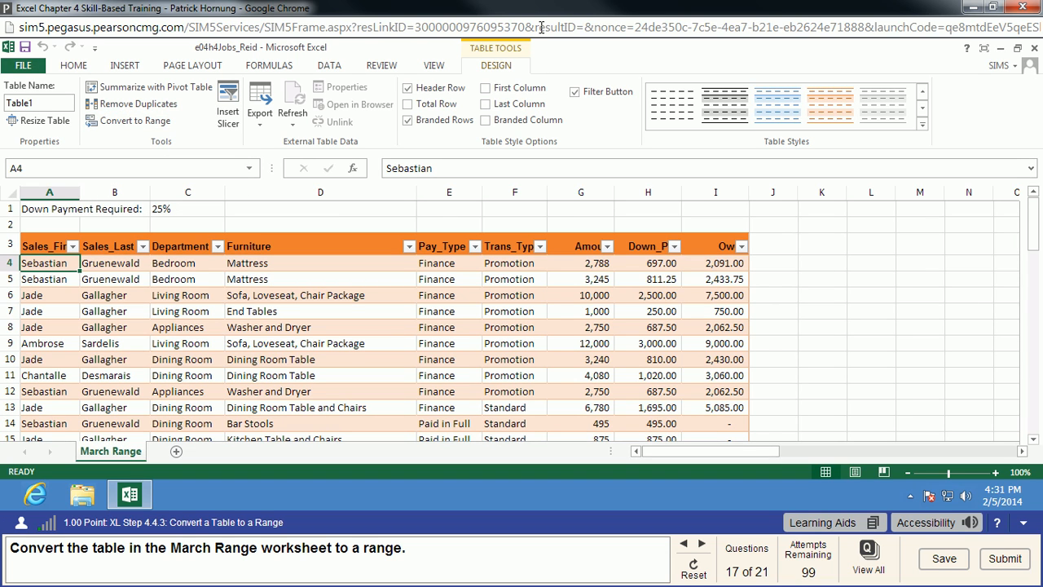
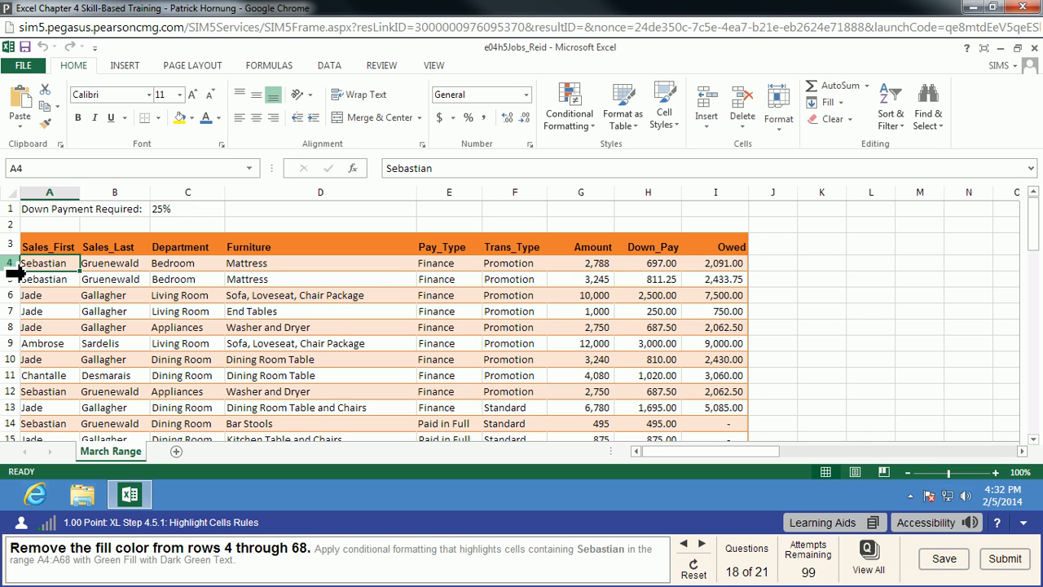
# Step: Remove the fill color from rows 4 through 68 by setting them to No Fill
pyautogui.moveTo(13, 269); pyautogui.dragTo(29, 403)
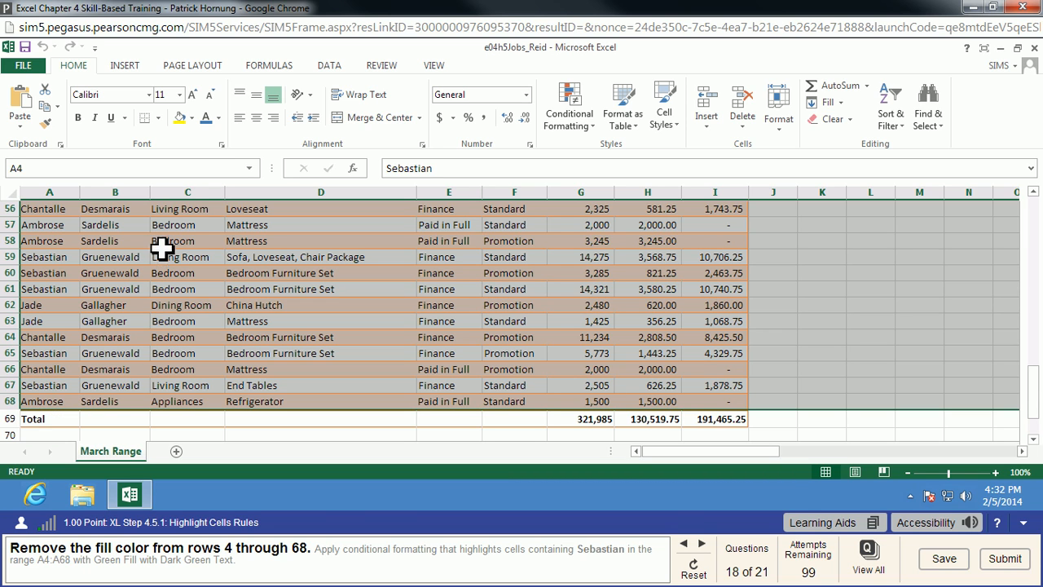
pyautogui.click(193, 120)
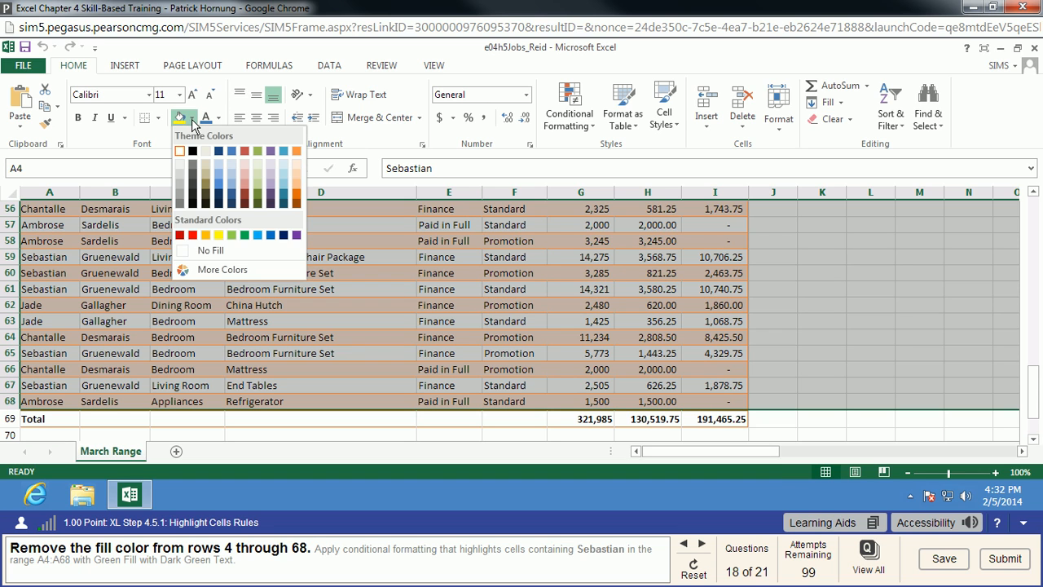
pyautogui.click(203, 250)
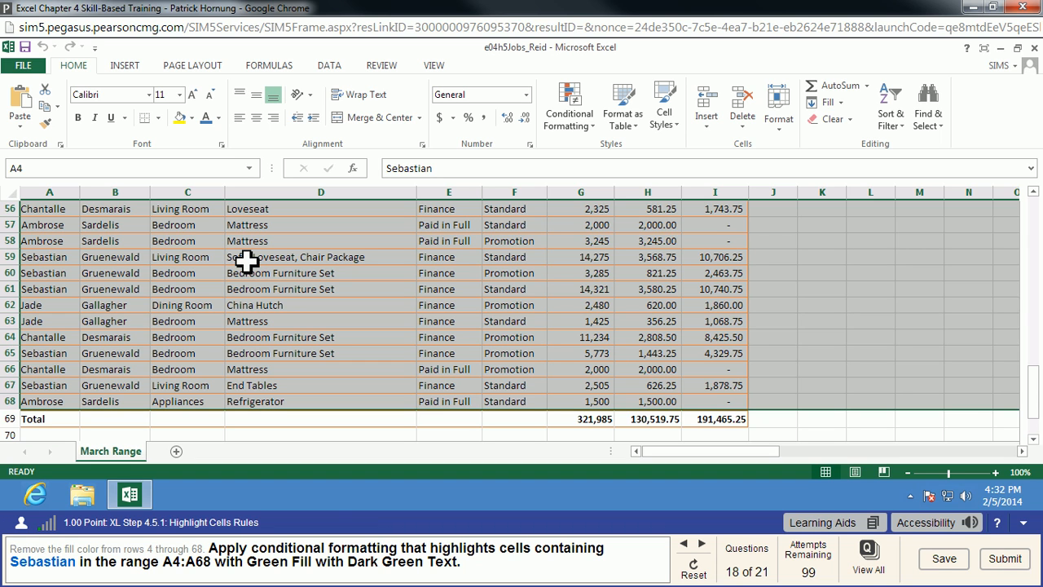
# Step: Try to apply a Text that Contains highlight cells rule with only cell A4 selected
pyautogui.scroll(13, 277, 261)
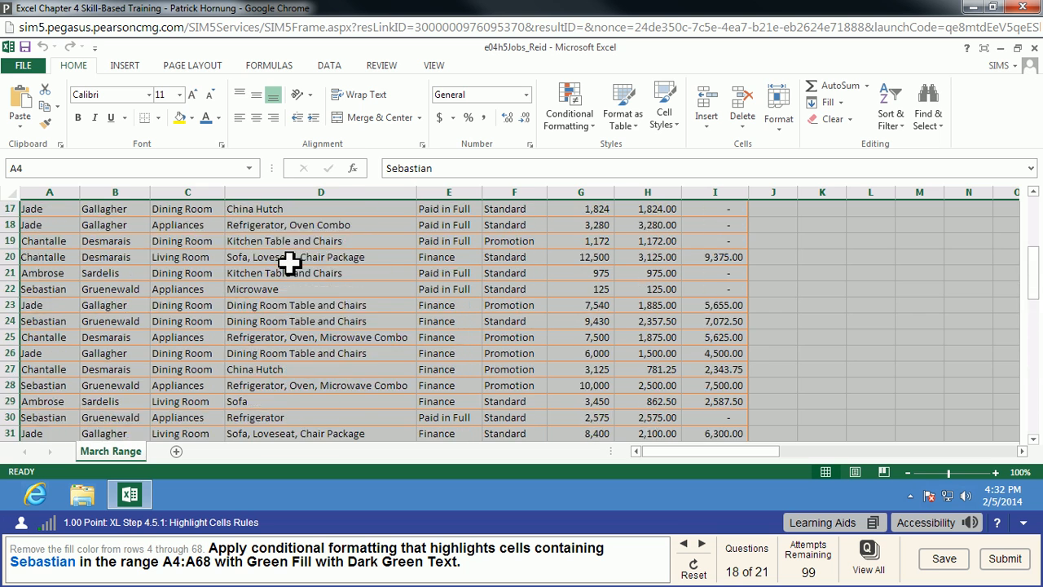
pyautogui.scroll(6, 289, 261)
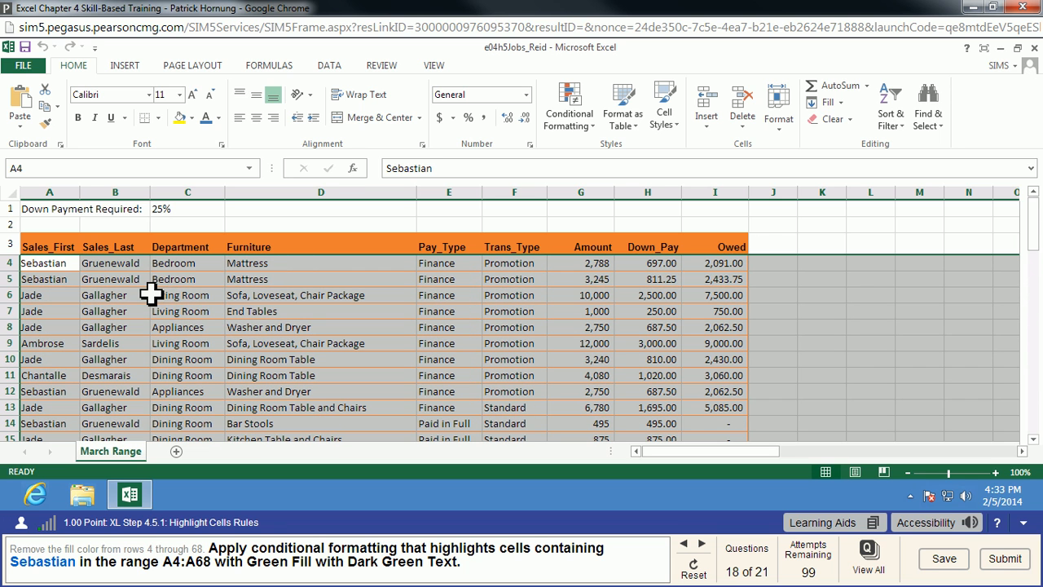
pyautogui.moveTo(138, 295); pyautogui.dragTo(143, 279)
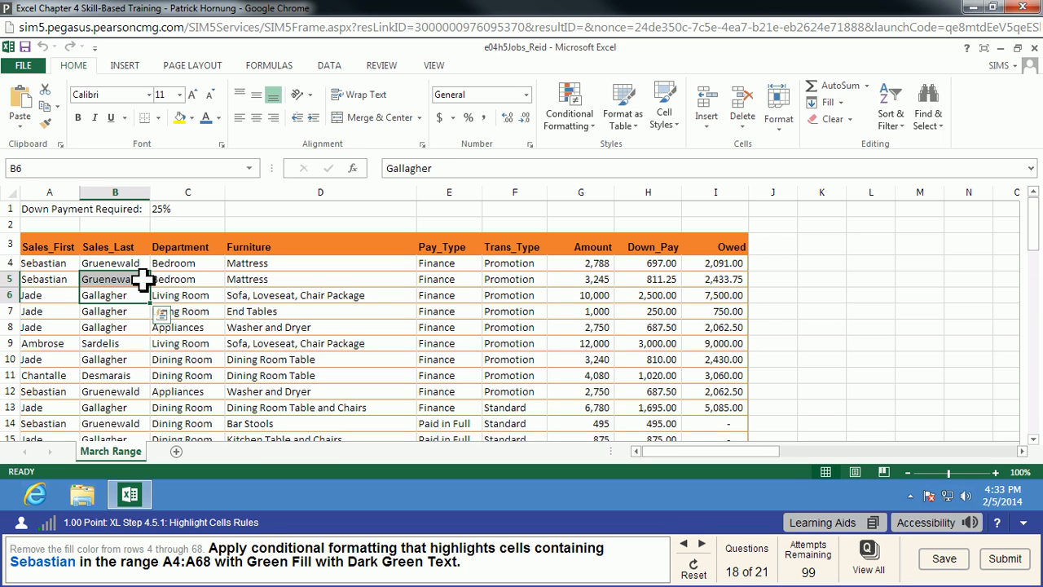
pyautogui.click(142, 266)
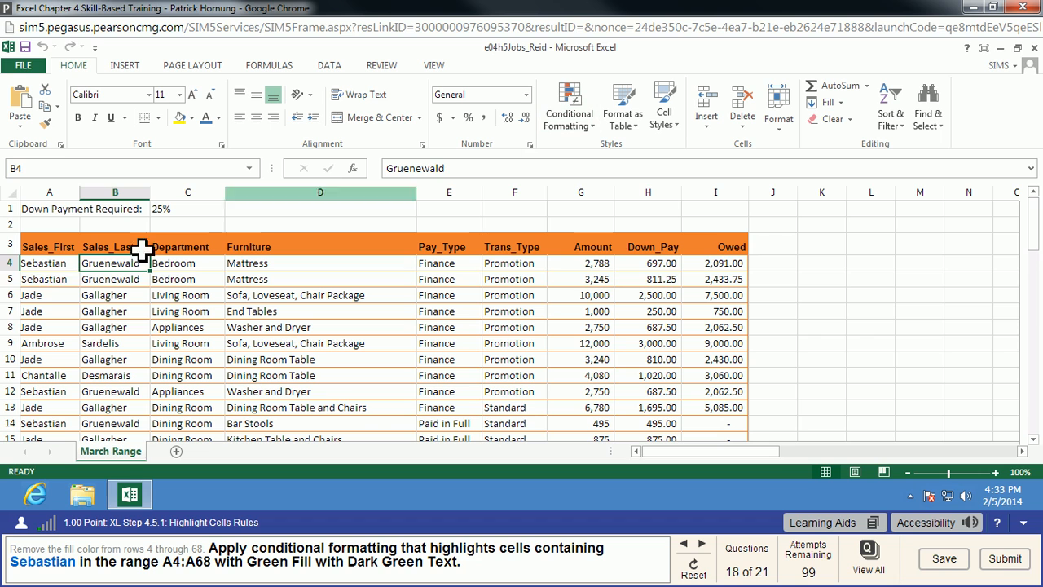
pyautogui.click(47, 264)
pyautogui.click(572, 121)
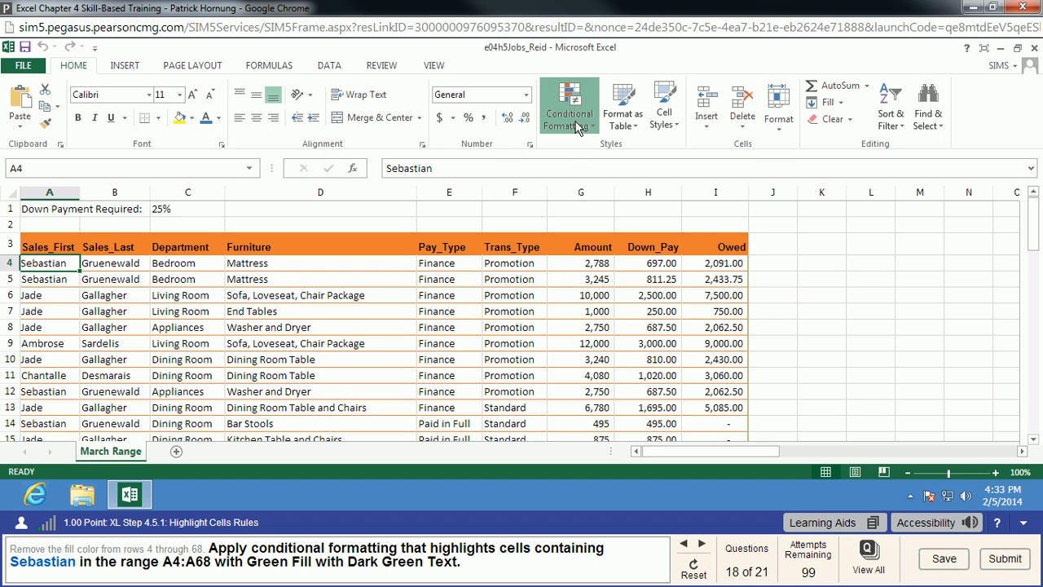
pyautogui.moveTo(625, 199)
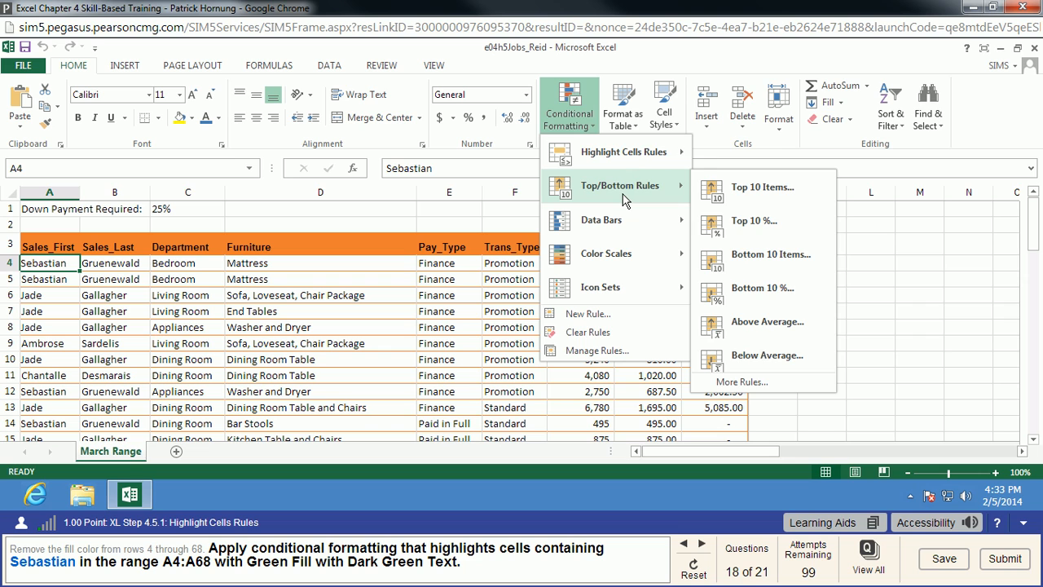
pyautogui.moveTo(636, 162)
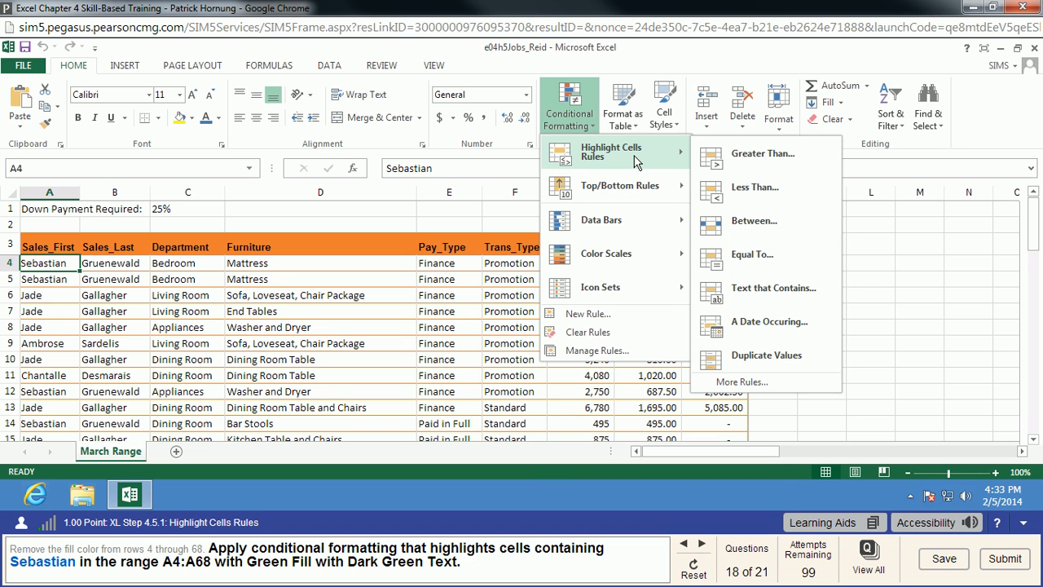
pyautogui.click(779, 293)
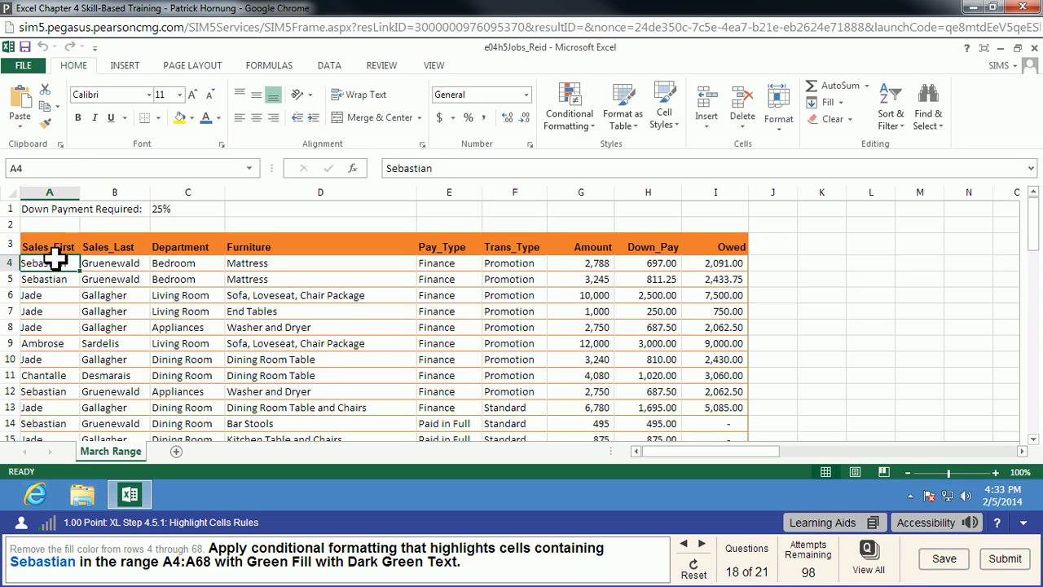
# Step: Highlight cells in A4:A68 containing the first name given in the task using a Text that Contains rule with Green Fill with Dark Green Text
pyautogui.click(75, 169)
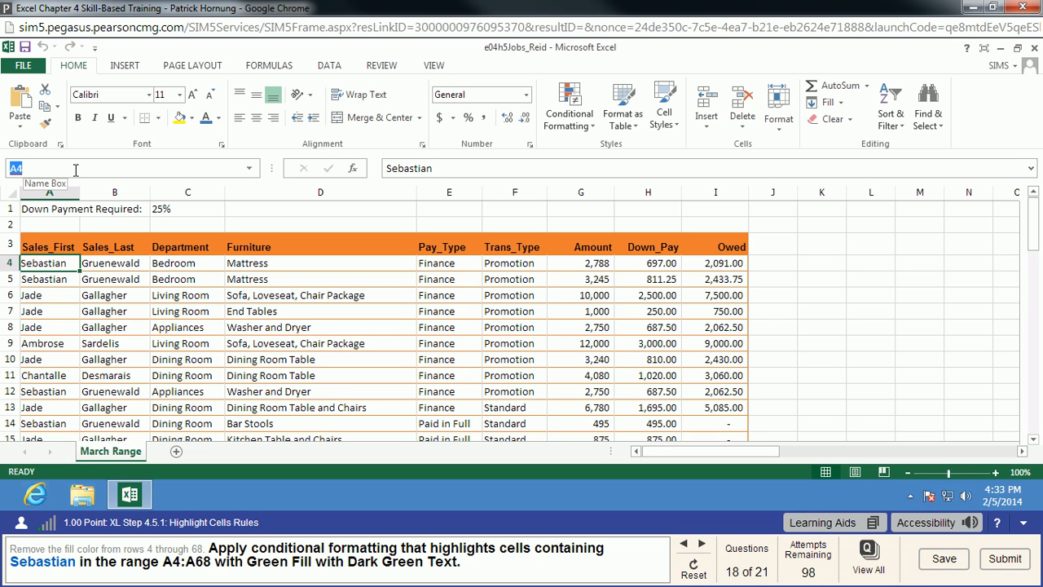
pyautogui.write('a4:a68')
pyautogui.press('Return')
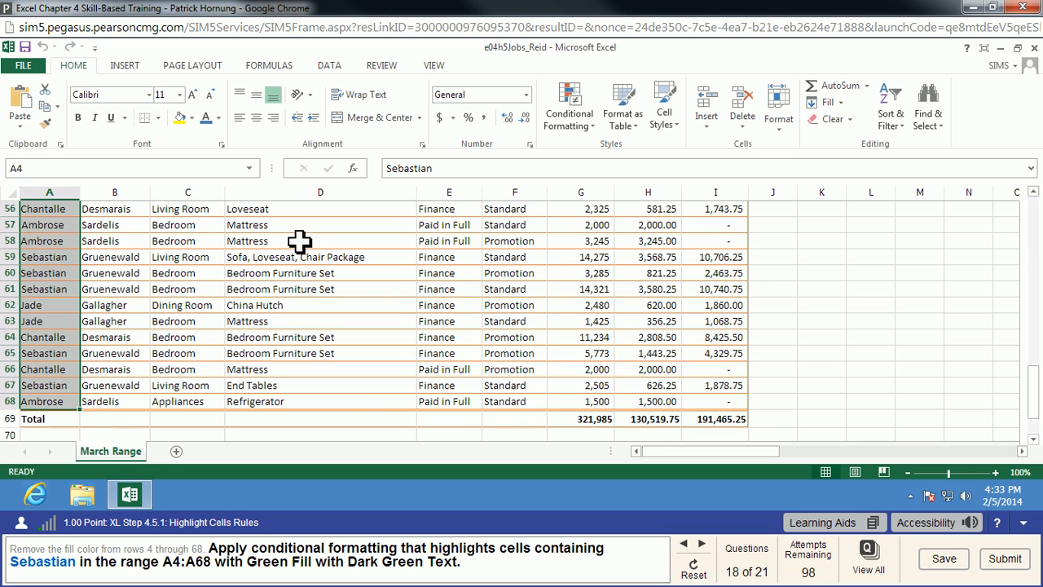
pyautogui.click(587, 134)
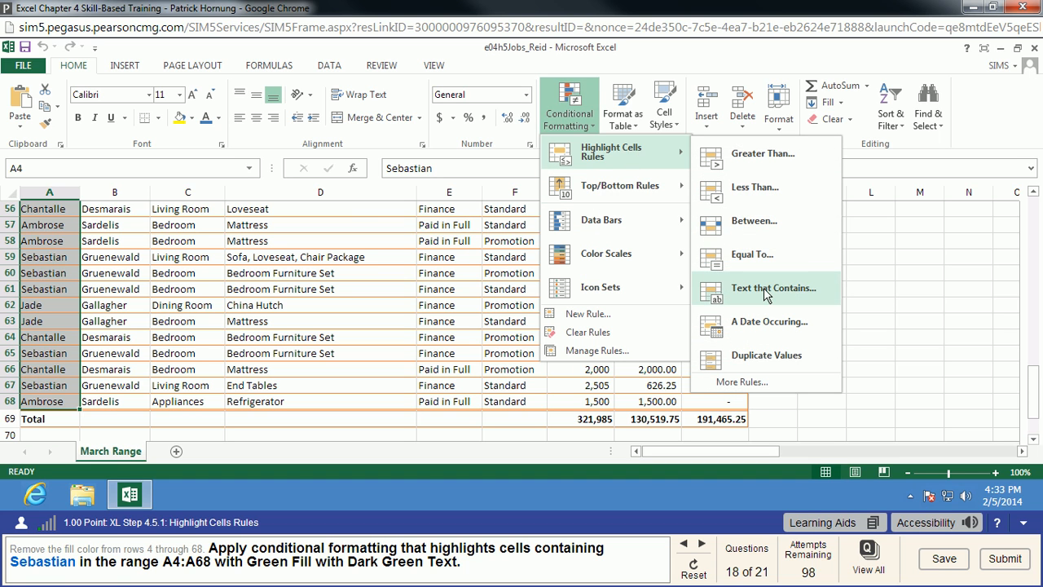
pyautogui.click(766, 290)
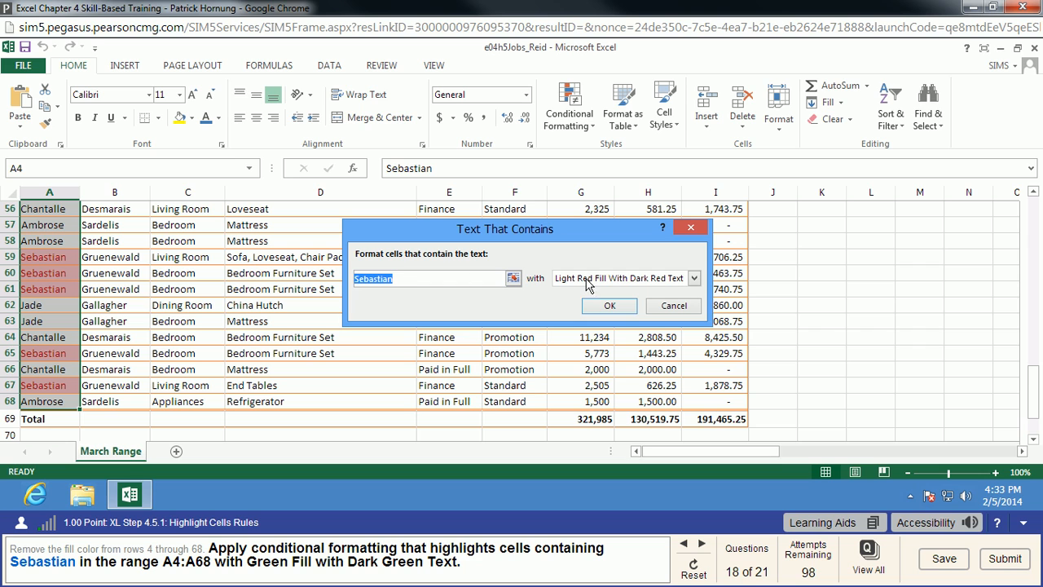
pyautogui.click(694, 279)
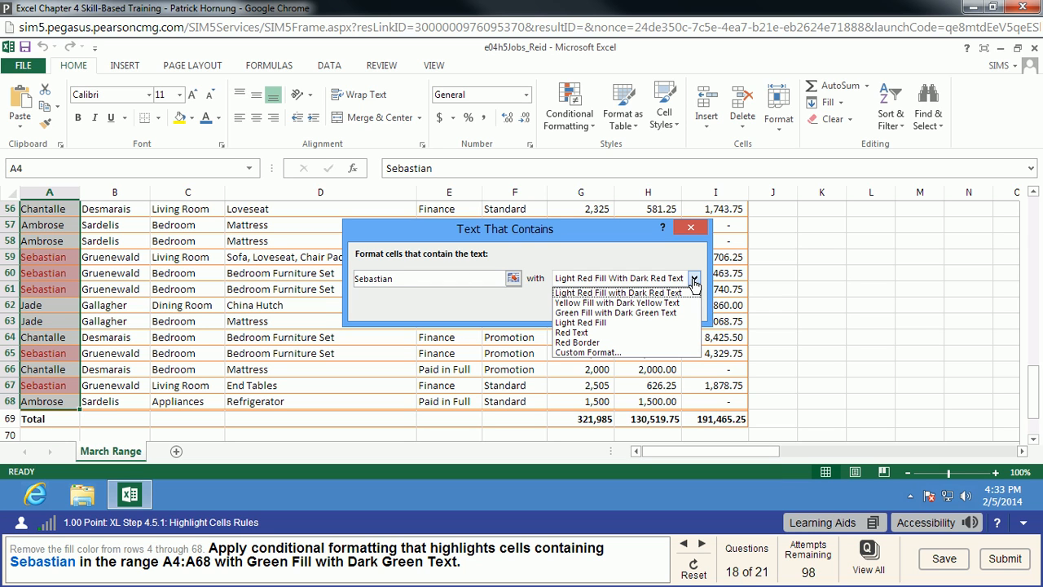
pyautogui.click(597, 314)
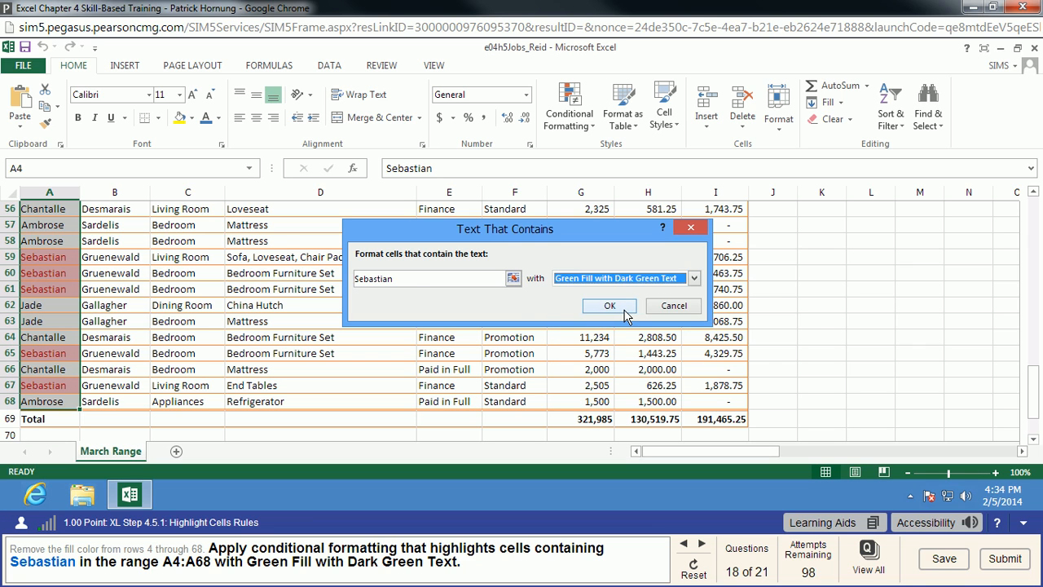
pyautogui.click(613, 308)
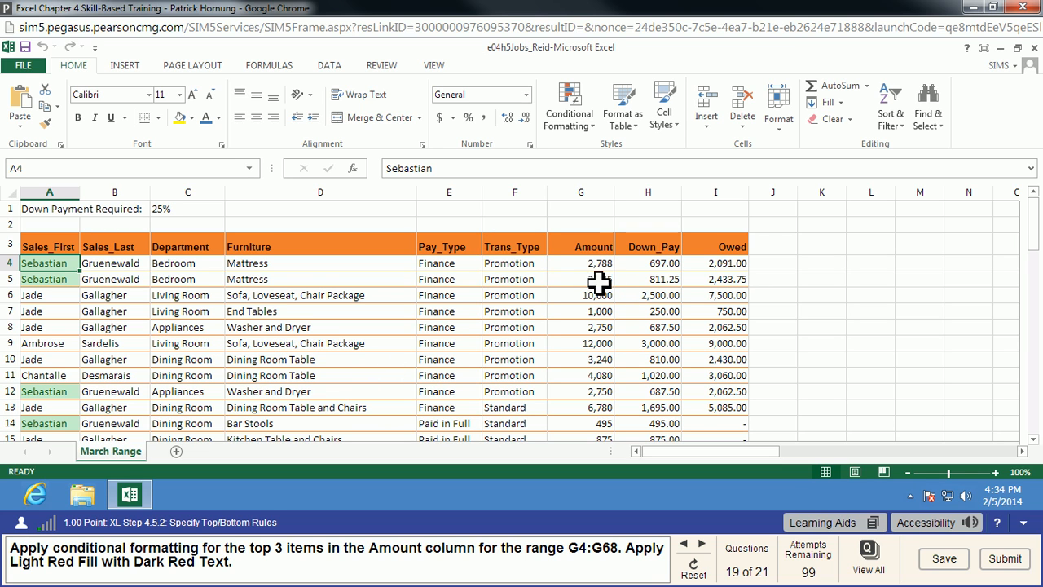
pyautogui.click(174, 166)
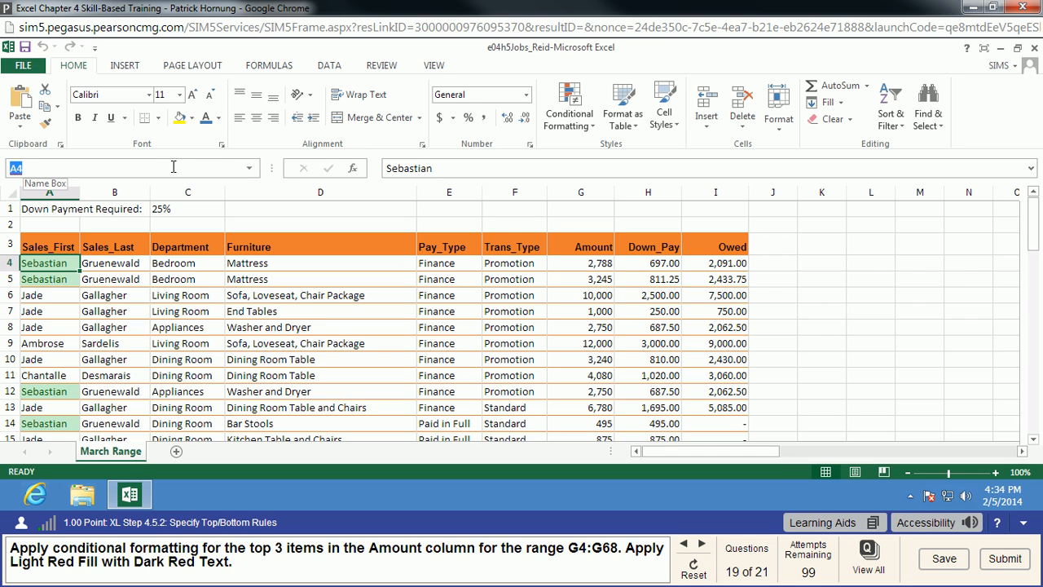
pyautogui.write('g4:68')
pyautogui.press('Return')
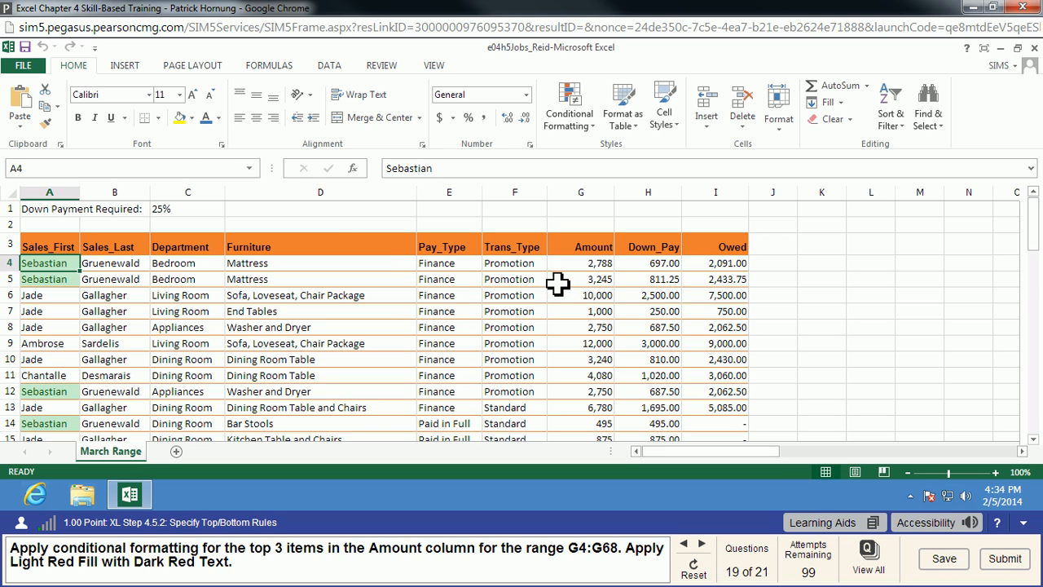
# Step: Apply a Top 10 Items rule to G4:G68, limited to the top 3 items, with Light Red Fill with Dark Red Text
pyautogui.click(106, 168)
pyautogui.write('g')
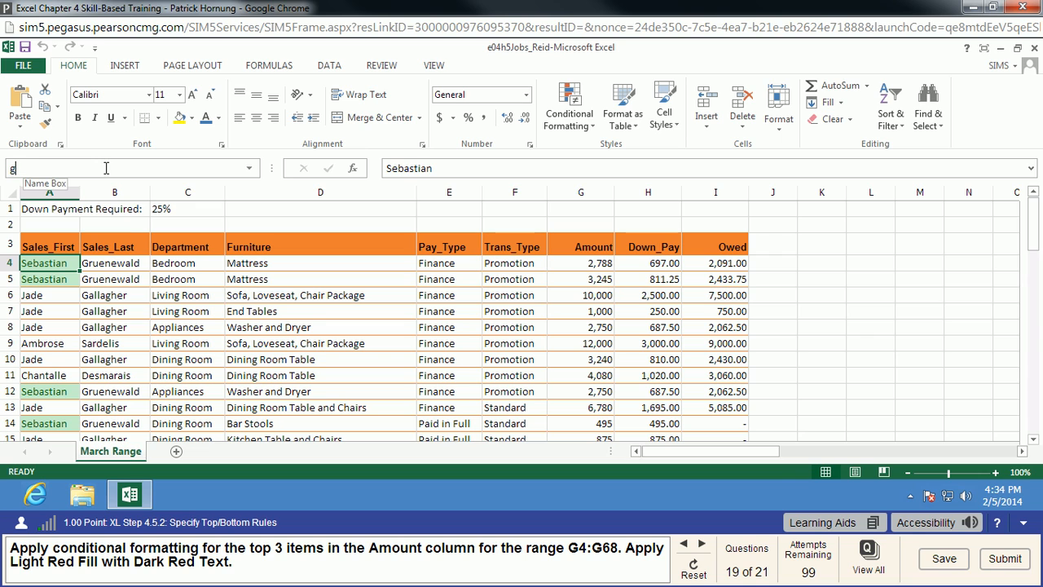
pyautogui.write('4:g68')
pyautogui.press('Return')
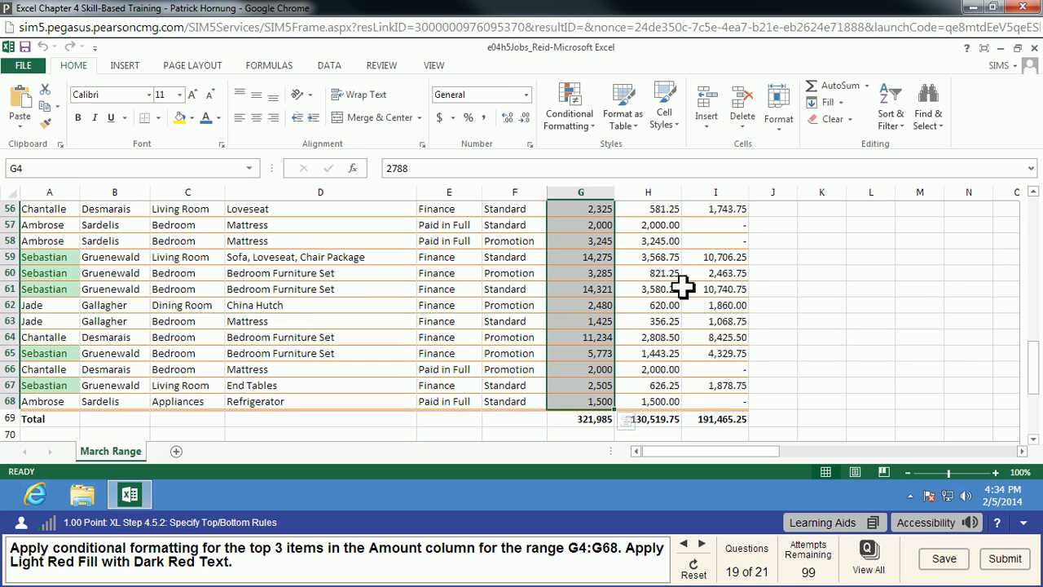
pyautogui.click(573, 128)
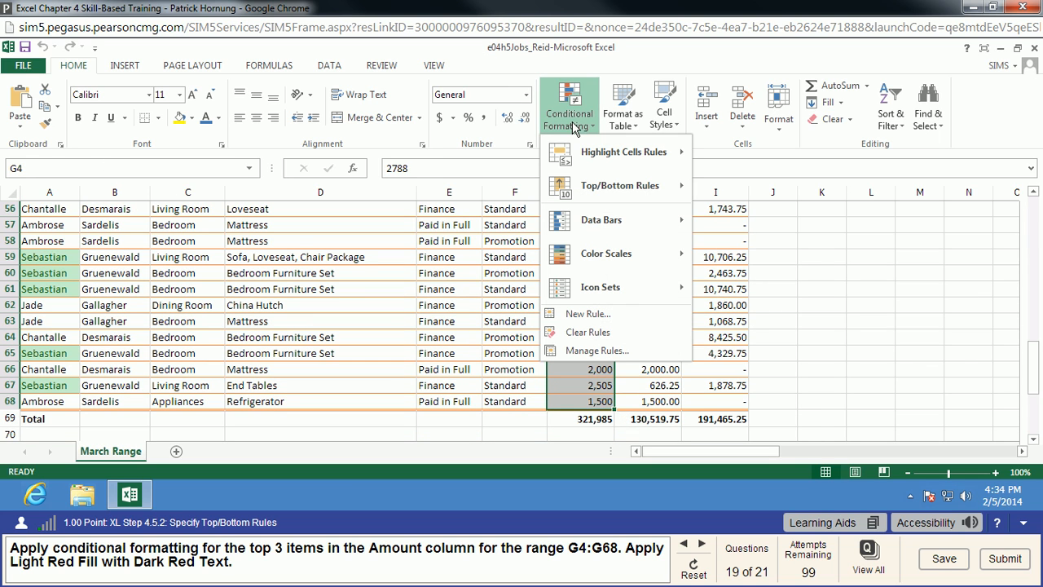
pyautogui.click(615, 189)
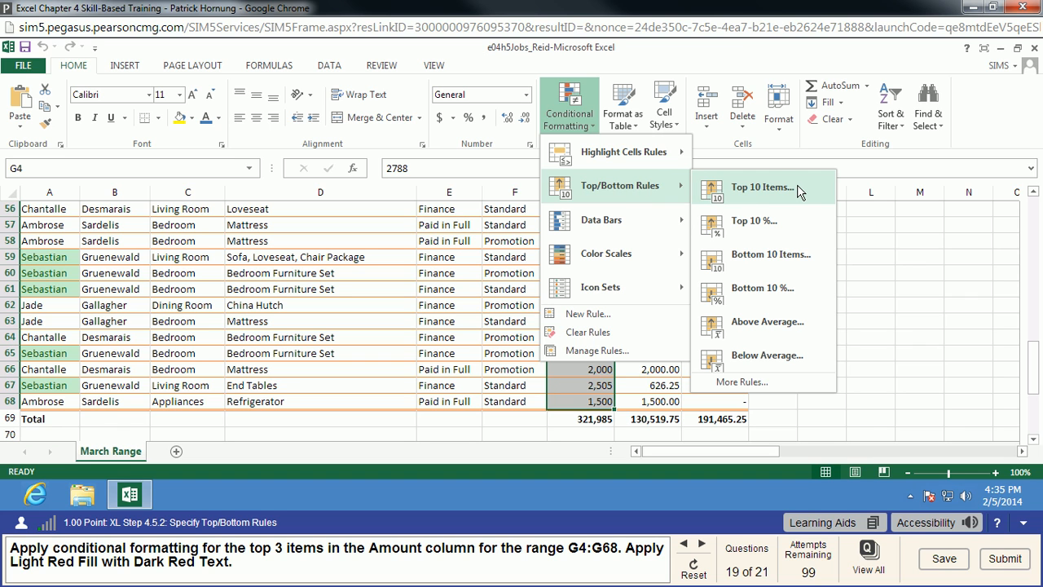
pyautogui.click(762, 187)
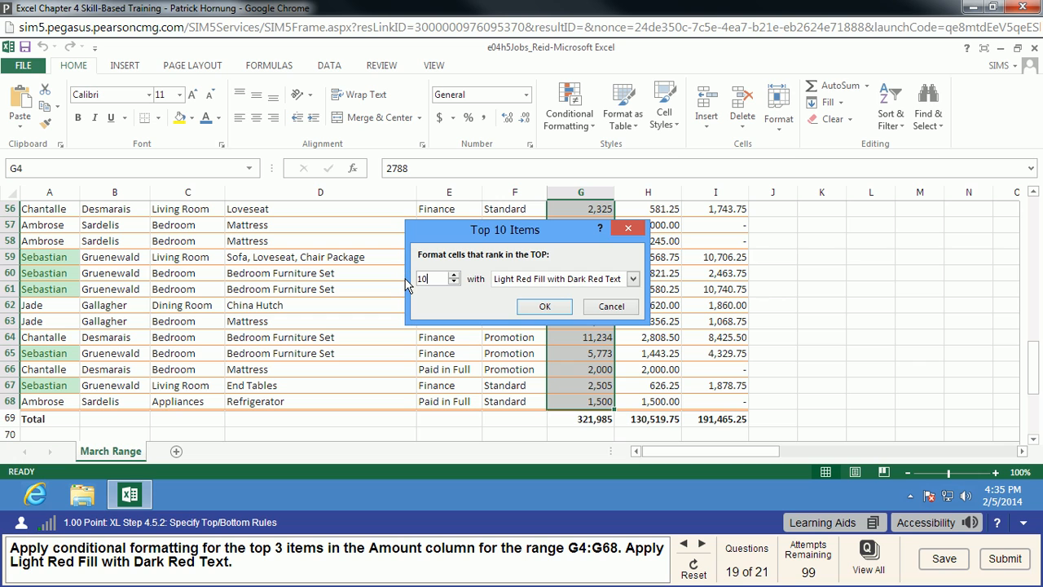
pyautogui.press('BackSpace')
pyautogui.press('BackSpace')
pyautogui.write('3')
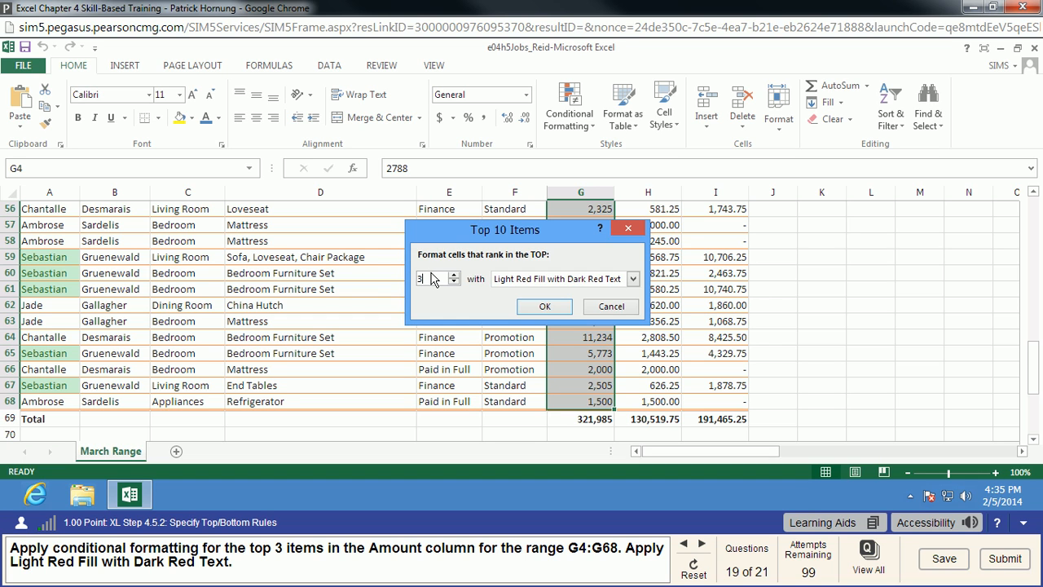
pyautogui.click(544, 306)
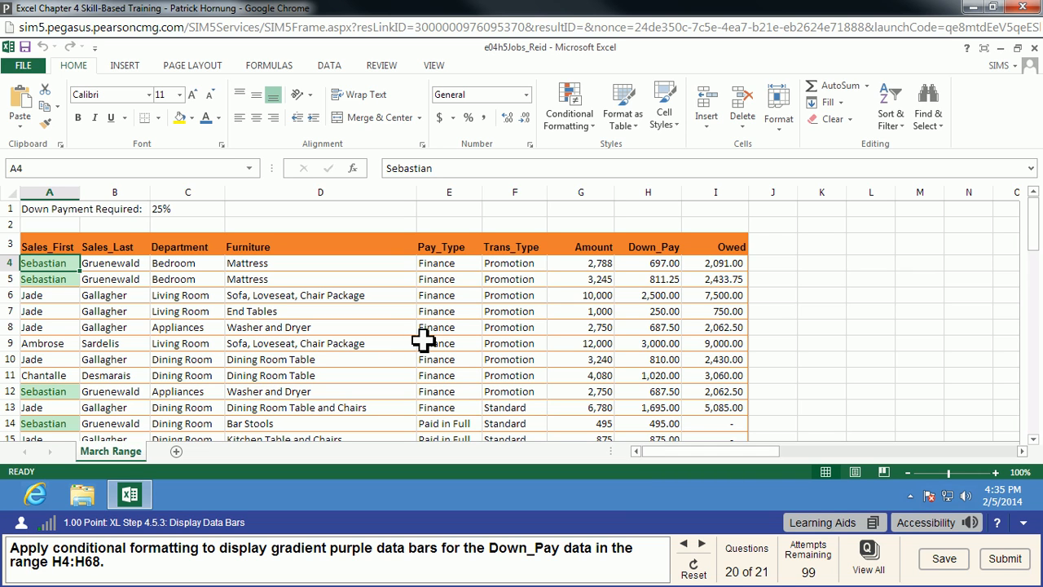
# Step: Apply gradient purple data bars to the Down_Pay data in H4:H68
pyautogui.click(112, 169)
pyautogui.write('h4')
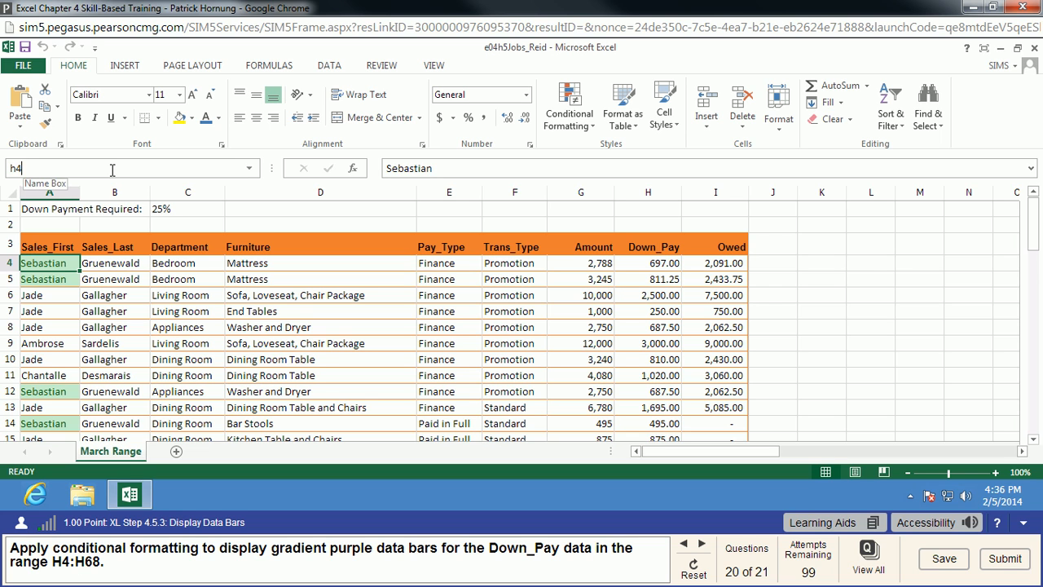
pyautogui.write(':h68')
pyautogui.press('Return')
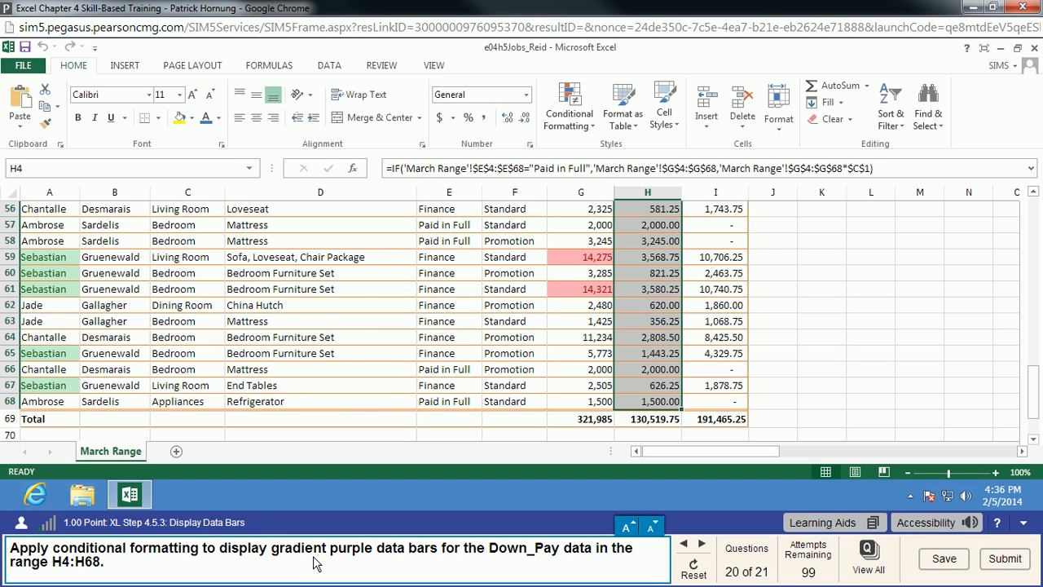
pyautogui.click(580, 123)
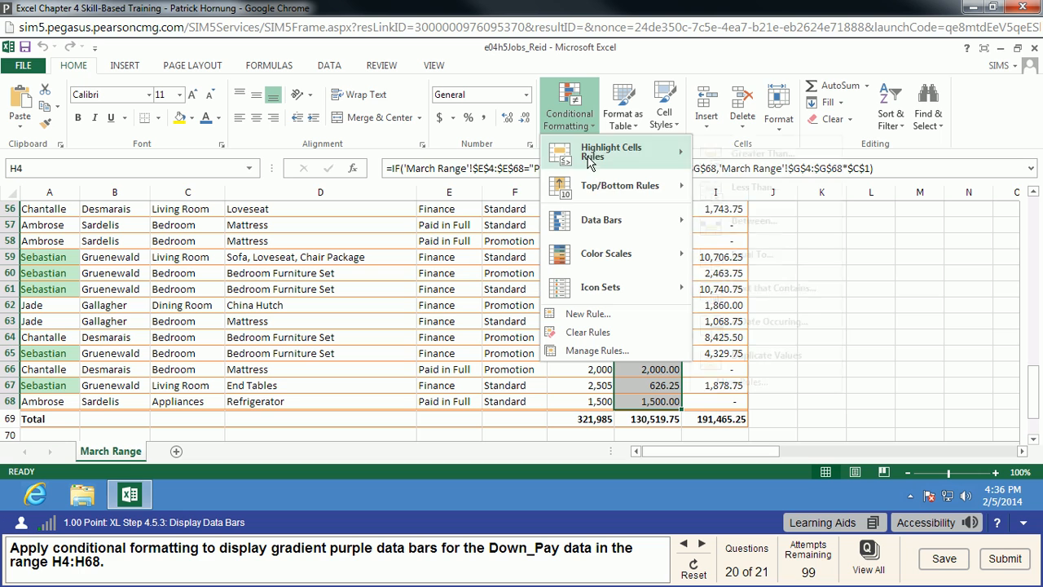
pyautogui.moveTo(603, 254)
pyautogui.moveTo(612, 228)
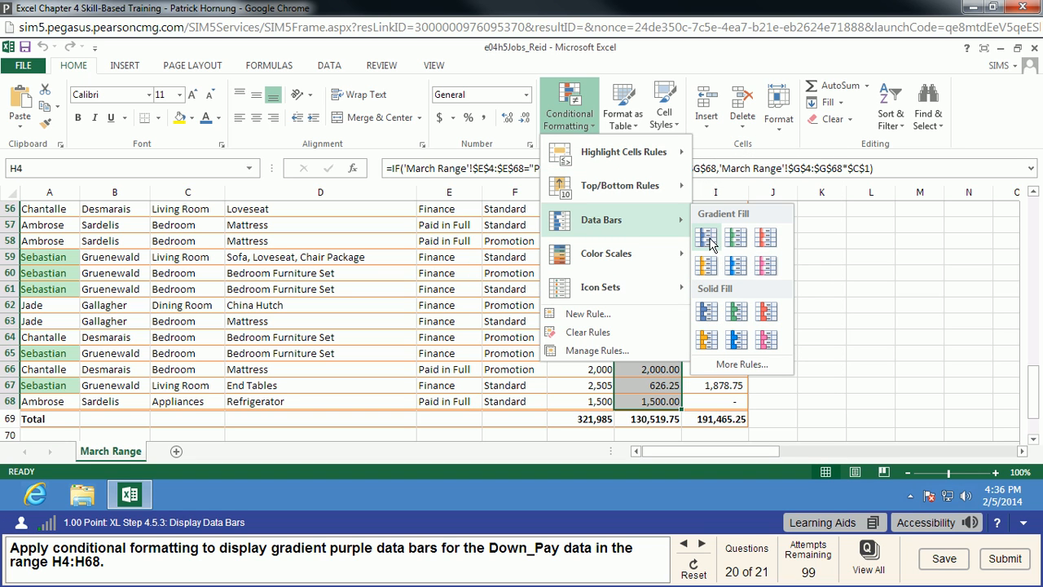
pyautogui.click(772, 276)
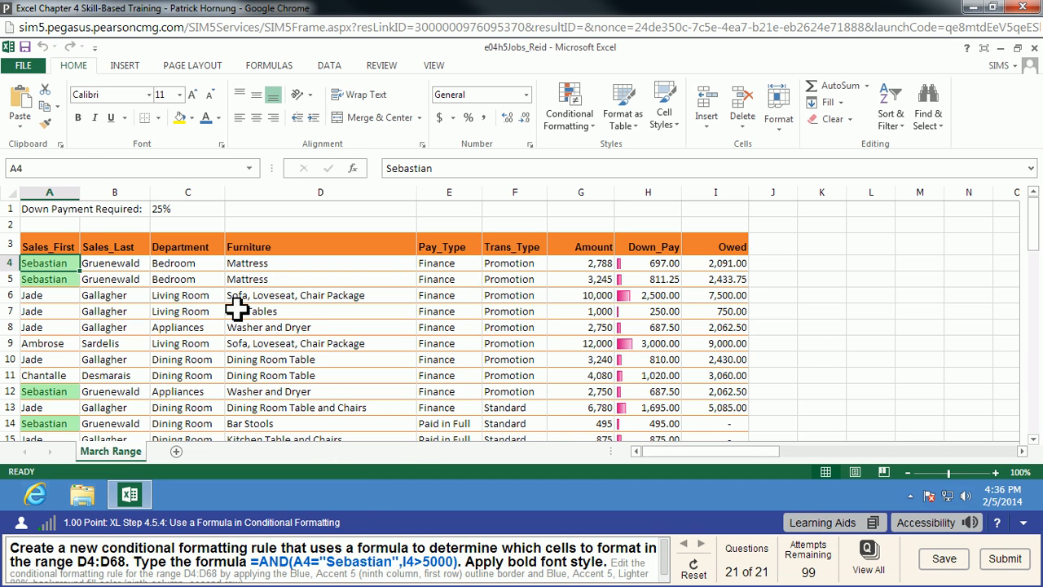
# Step: Create a formula-based formatting rule for D4:D68 using AND to require A4 to equal the task's first name and I4>5000
pyautogui.click(90, 161)
pyautogui.write('d')
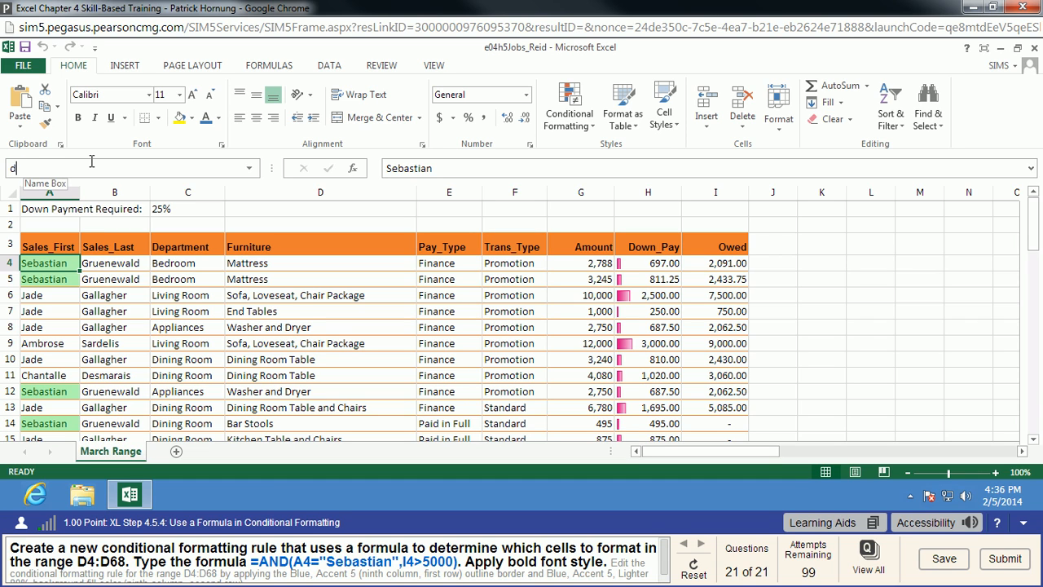
pyautogui.write('4:d68')
pyautogui.press('Return')
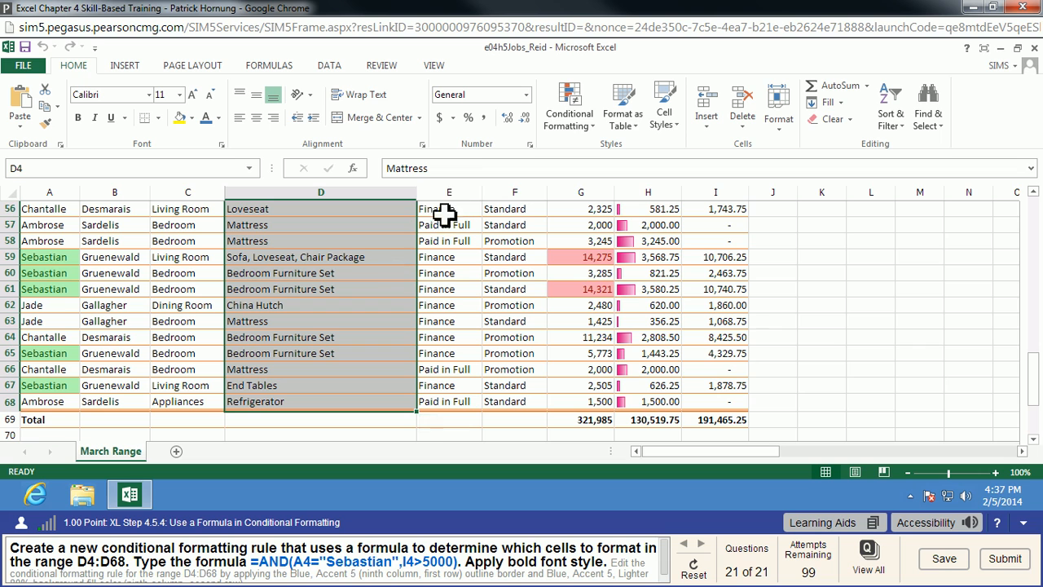
pyautogui.click(577, 122)
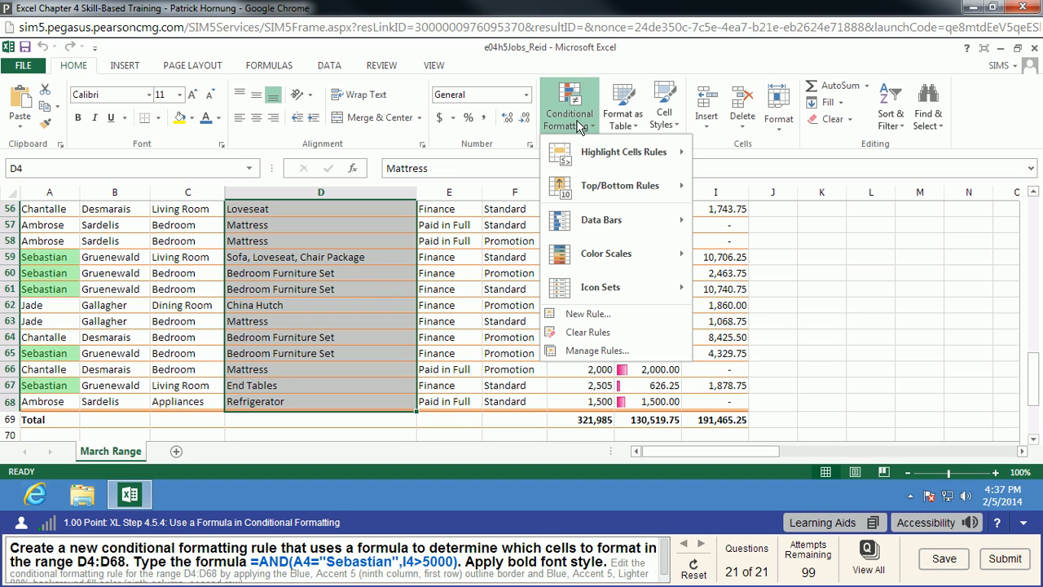
pyautogui.click(586, 315)
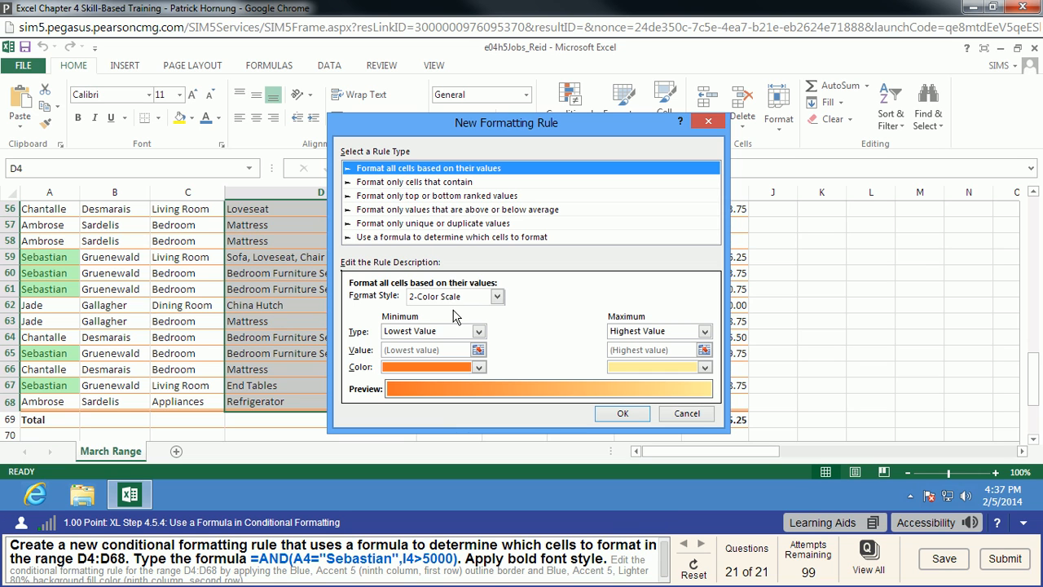
pyautogui.click(376, 238)
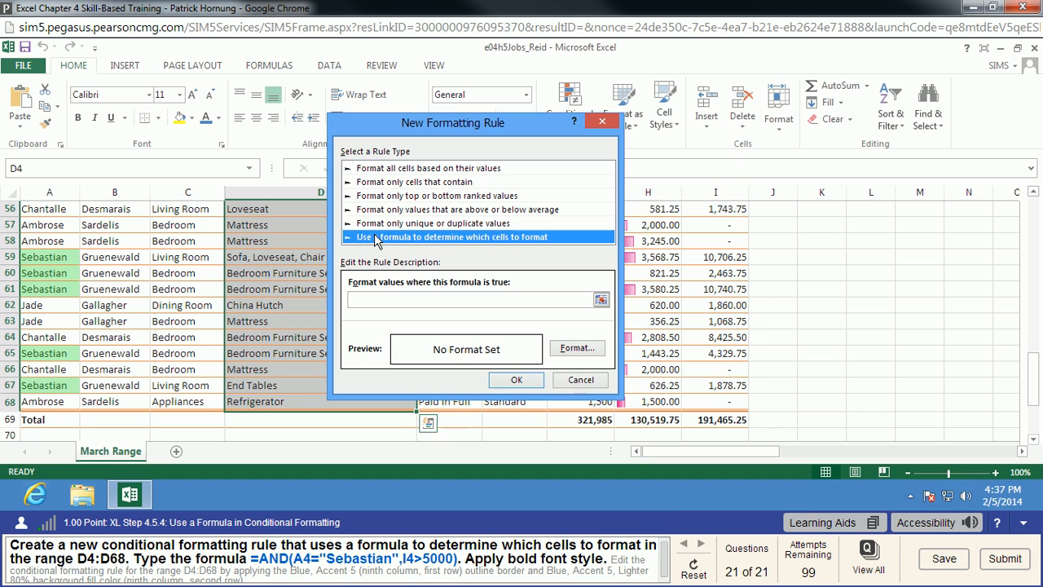
pyautogui.click(427, 300)
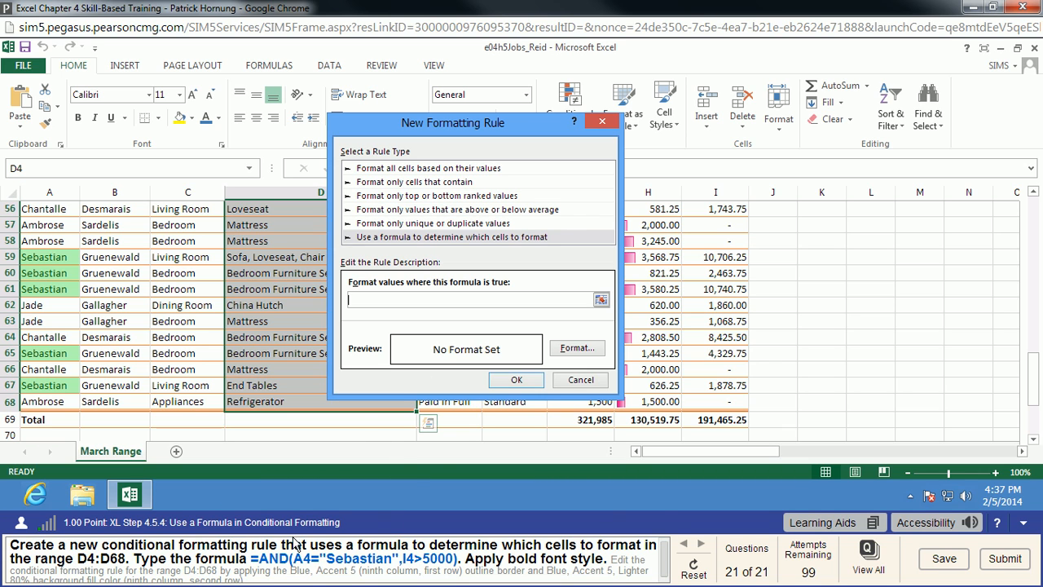
pyautogui.write('=AND(A4')
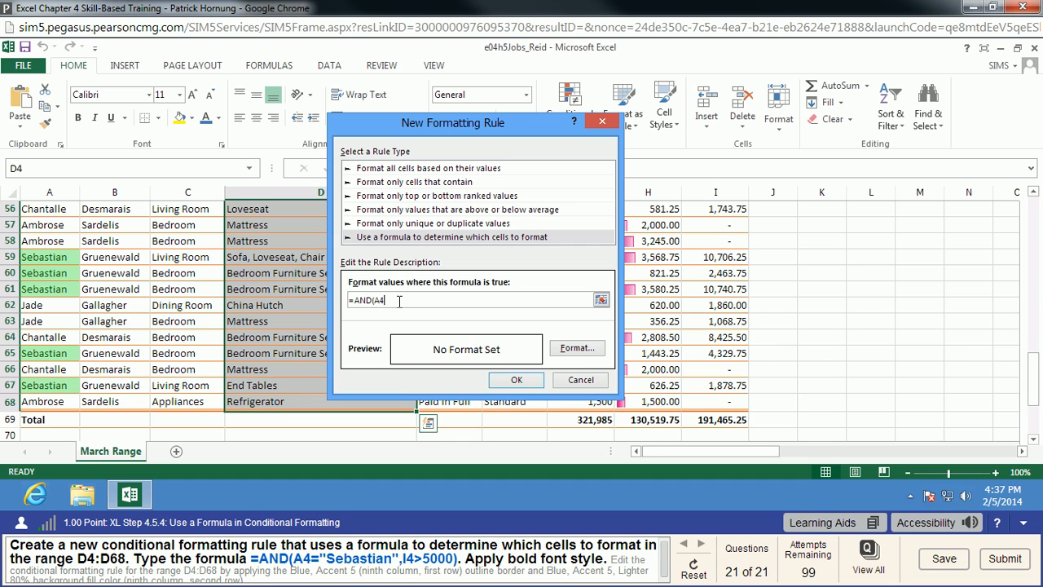
pyautogui.write('="Sebastian",I4>5000)')
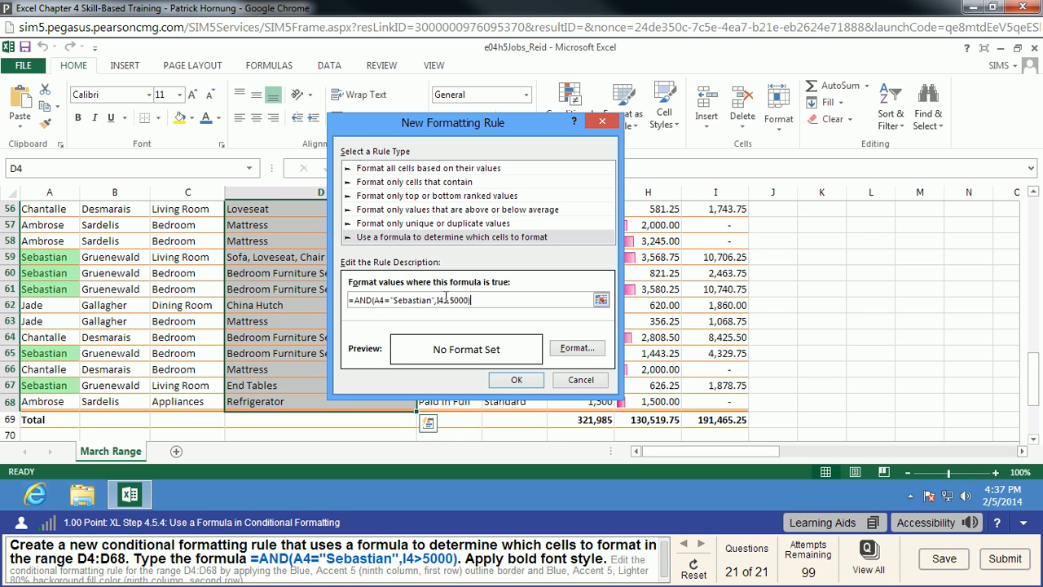
# Step: Set the new rule's font style to Bold and apply the rule to the range
pyautogui.click(575, 349)
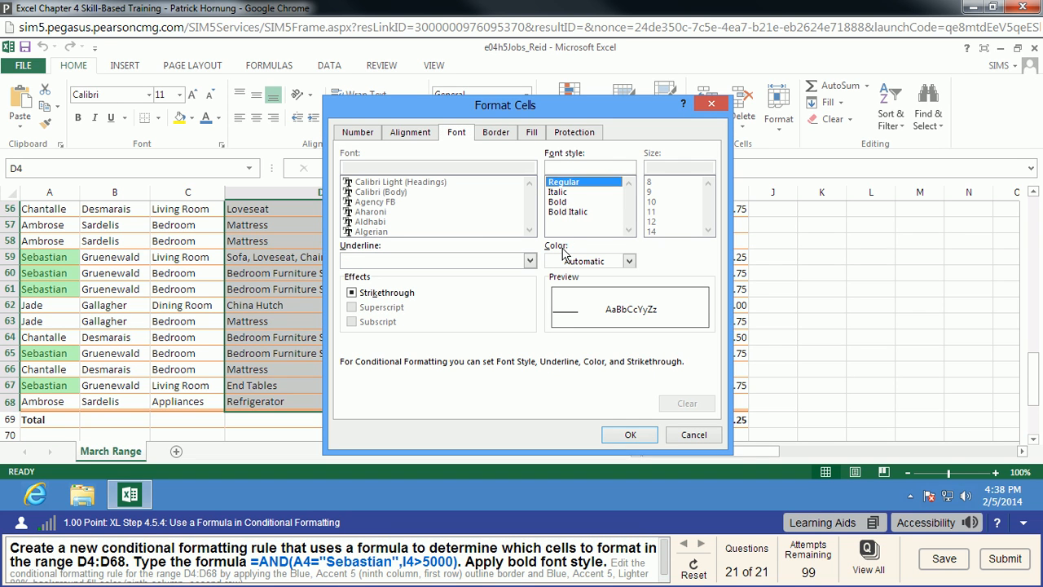
pyautogui.click(559, 201)
pyautogui.click(639, 438)
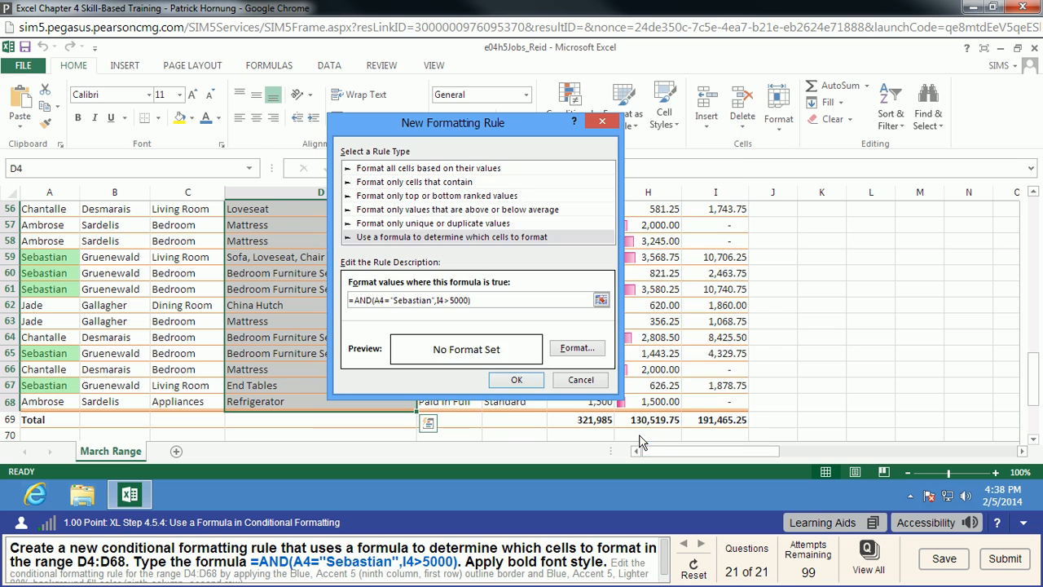
pyautogui.click(528, 386)
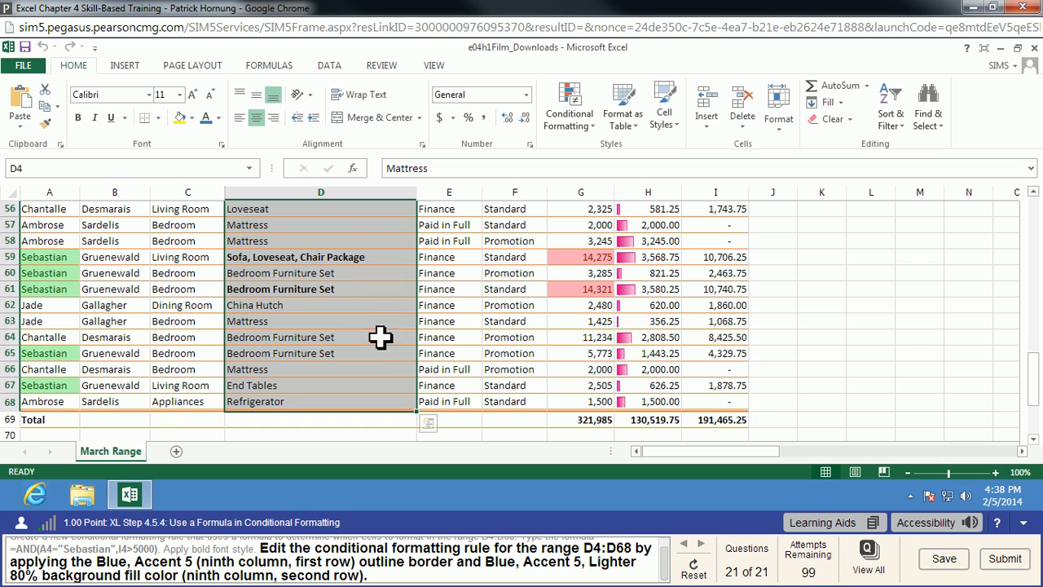
# Step: Edit the formula-based rule for D4:D68, adding an outline border and choosing Blue, Accent 5 as the border color
pyautogui.click(582, 131)
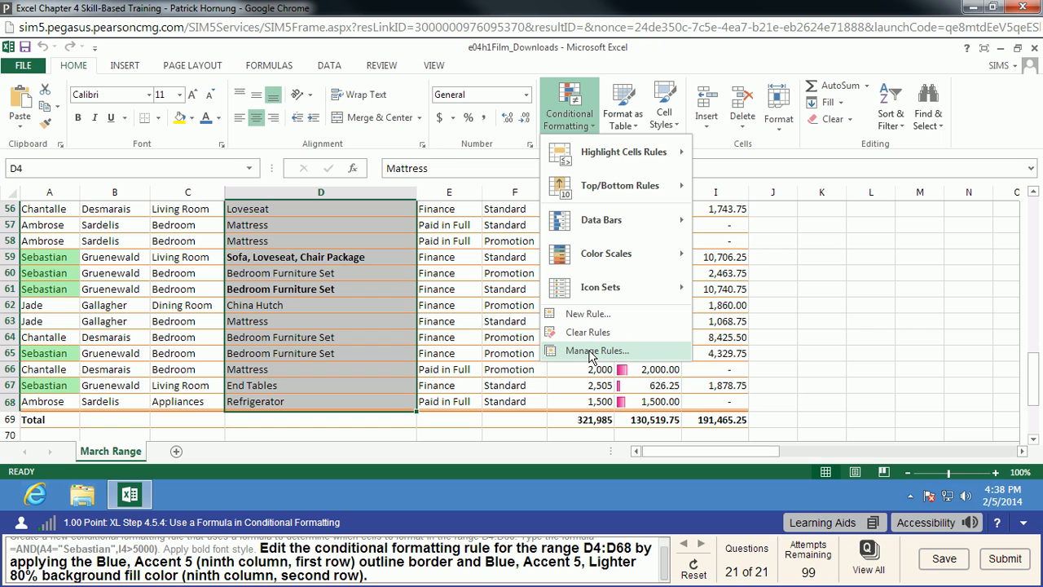
pyautogui.click(590, 352)
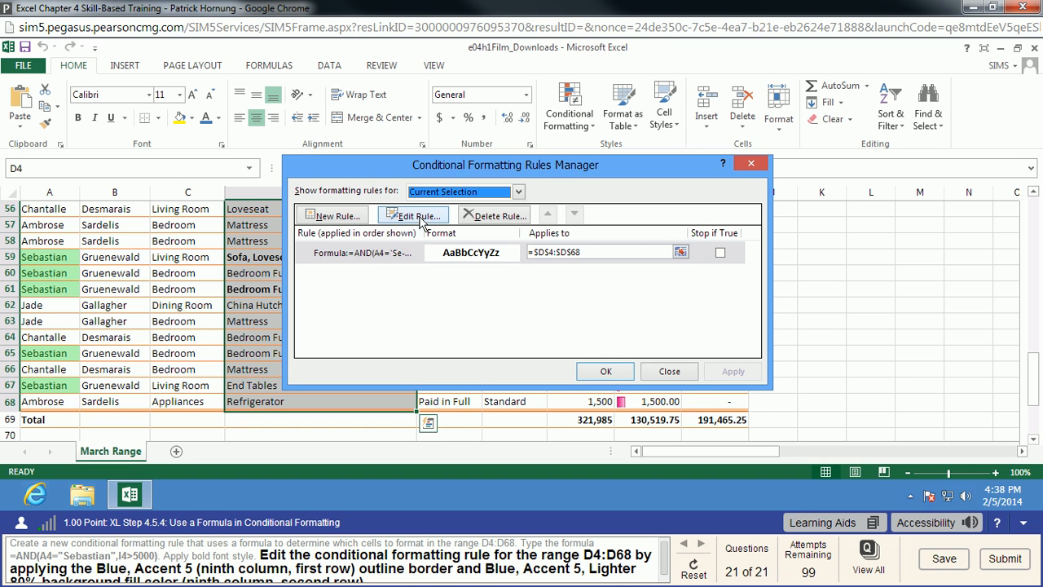
pyautogui.click(415, 216)
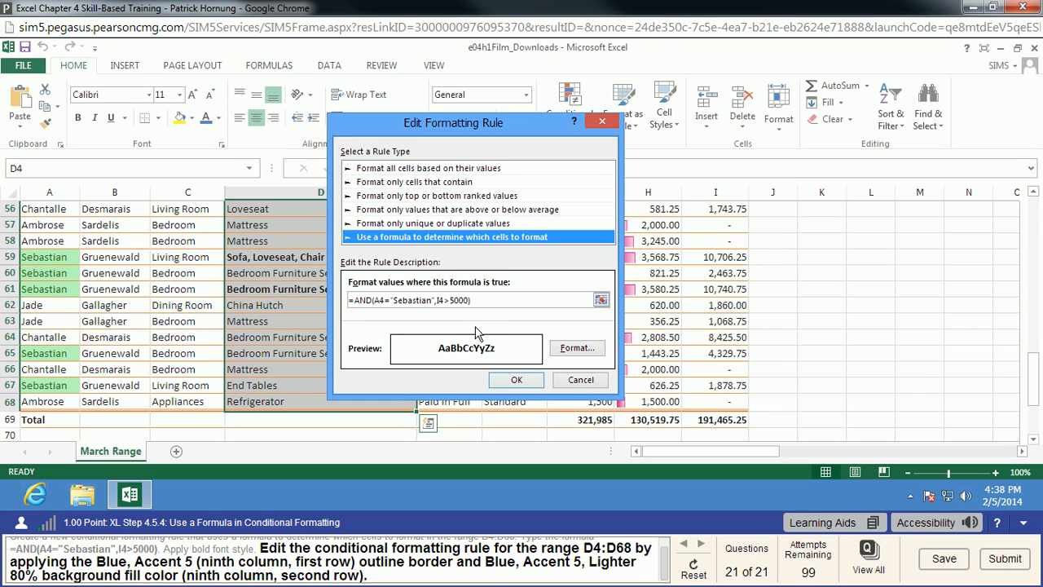
pyautogui.click(574, 348)
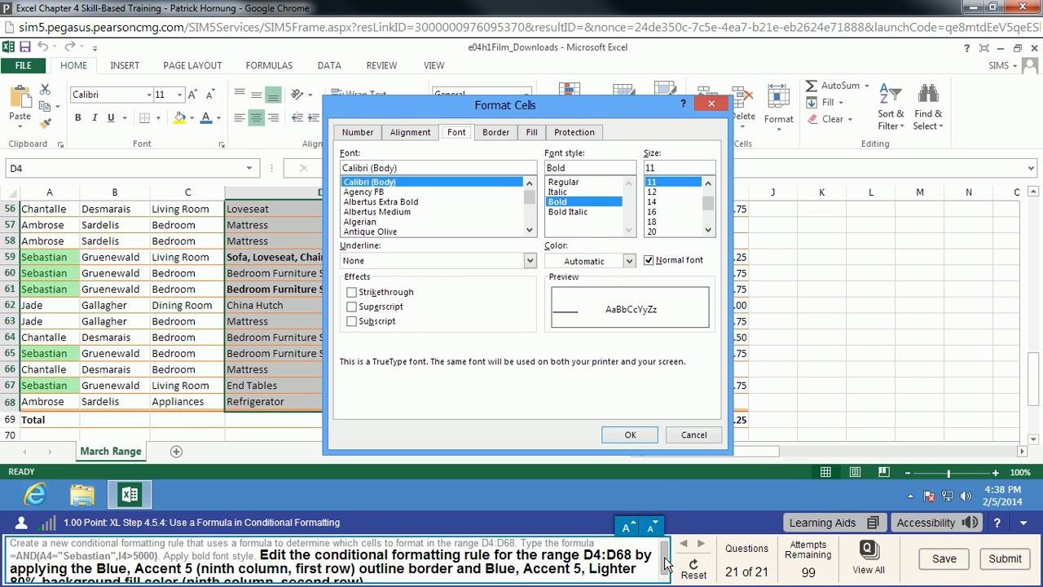
pyautogui.scroll(-1, 666, 556)
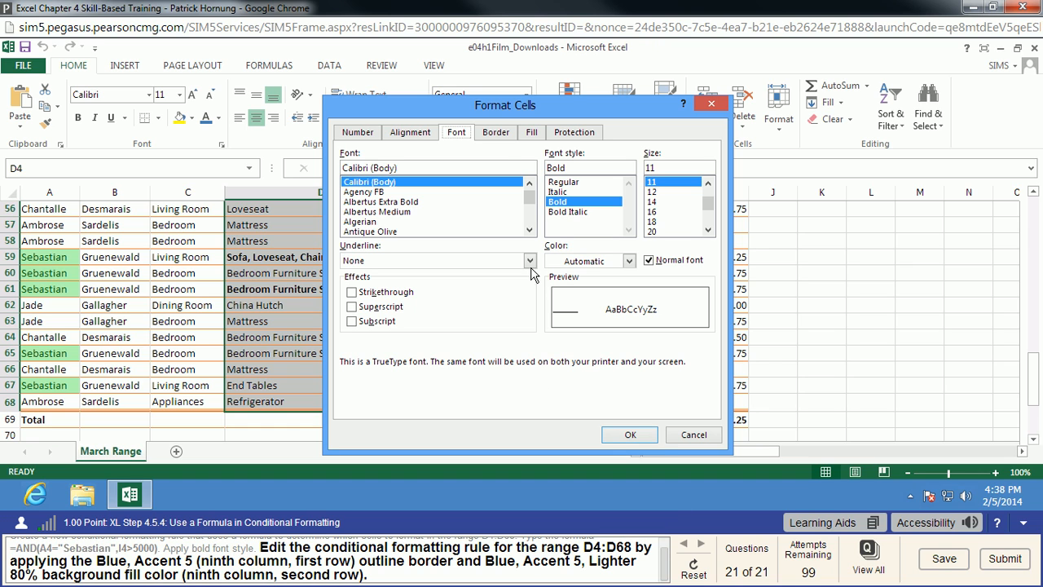
pyautogui.click(498, 135)
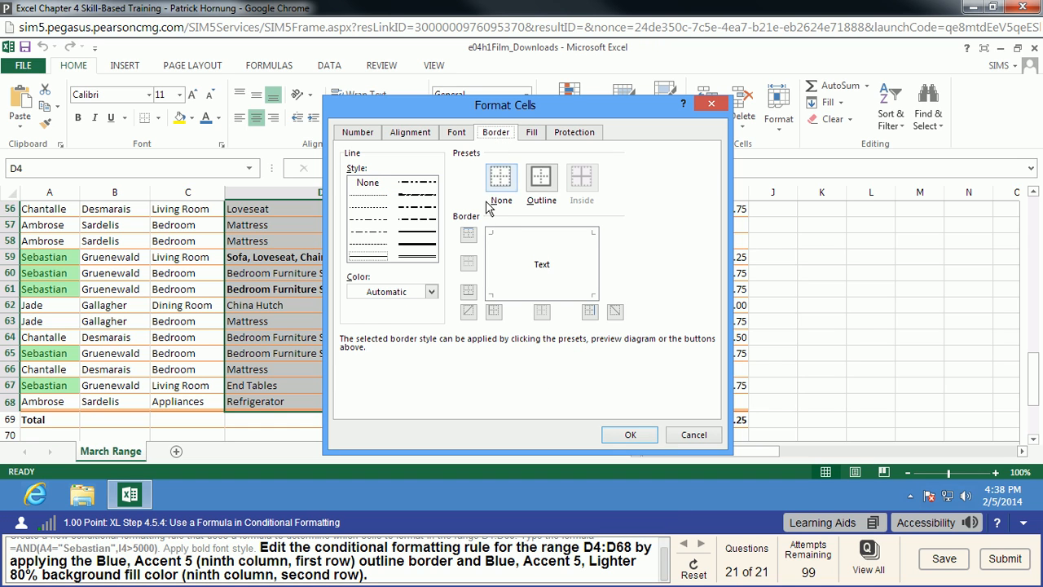
pyautogui.click(541, 179)
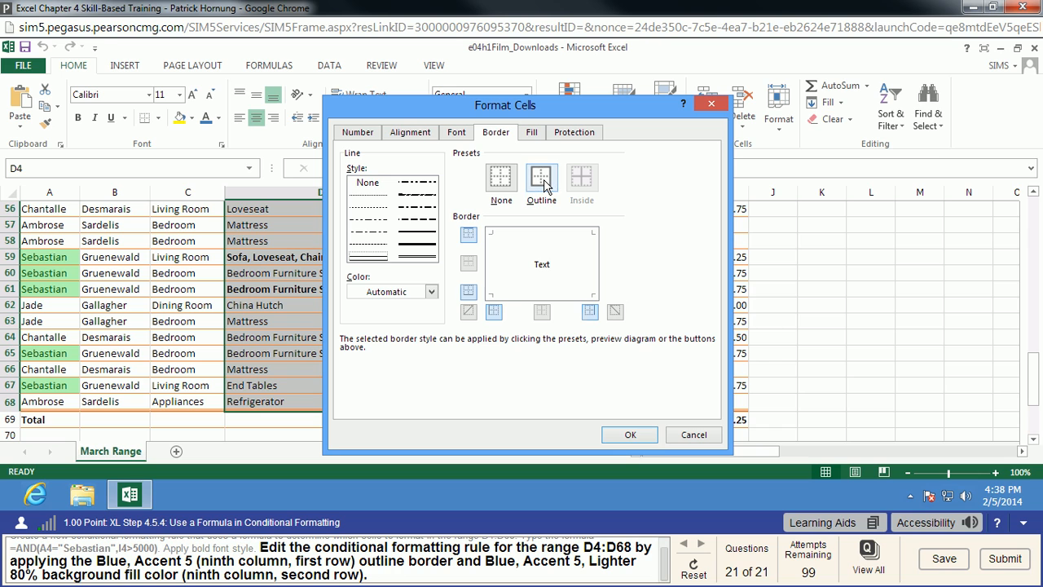
pyautogui.click(432, 292)
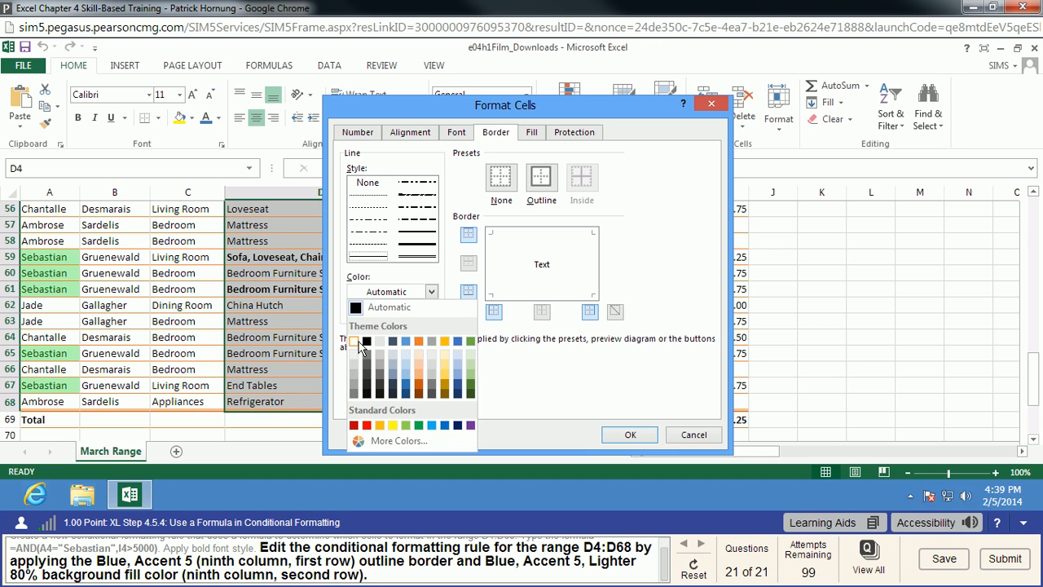
pyautogui.click(457, 342)
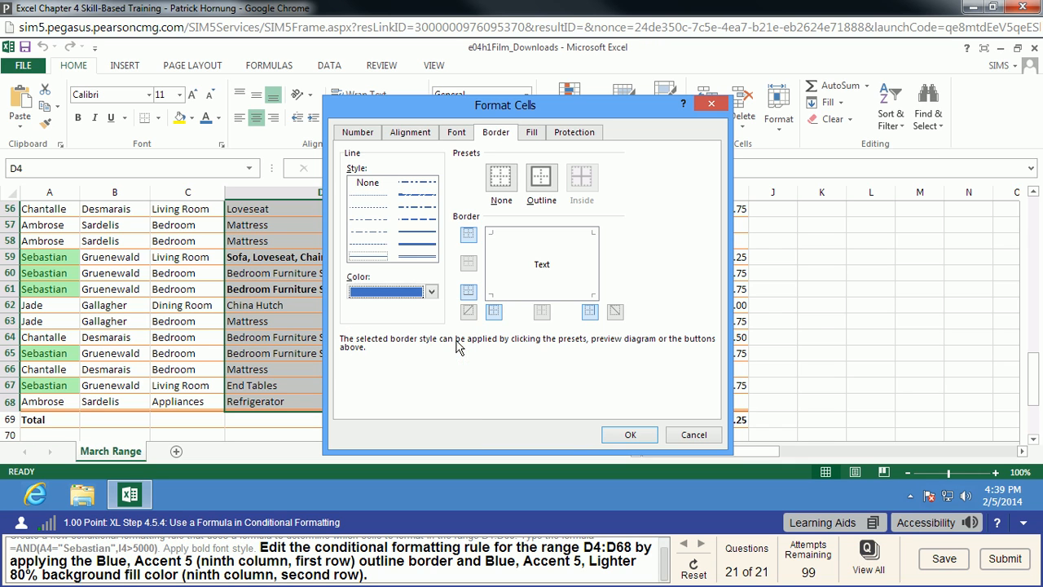
# Step: Set the rule's background fill to Blue, Accent 5, Lighter 80% and apply the edited rule to D4:D68
pyautogui.click(538, 135)
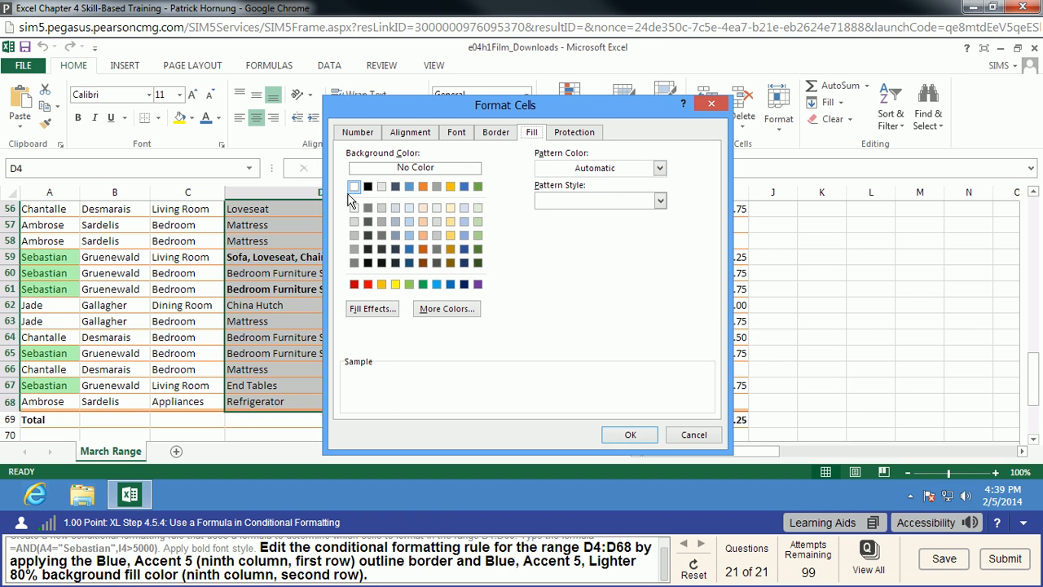
pyautogui.click(464, 210)
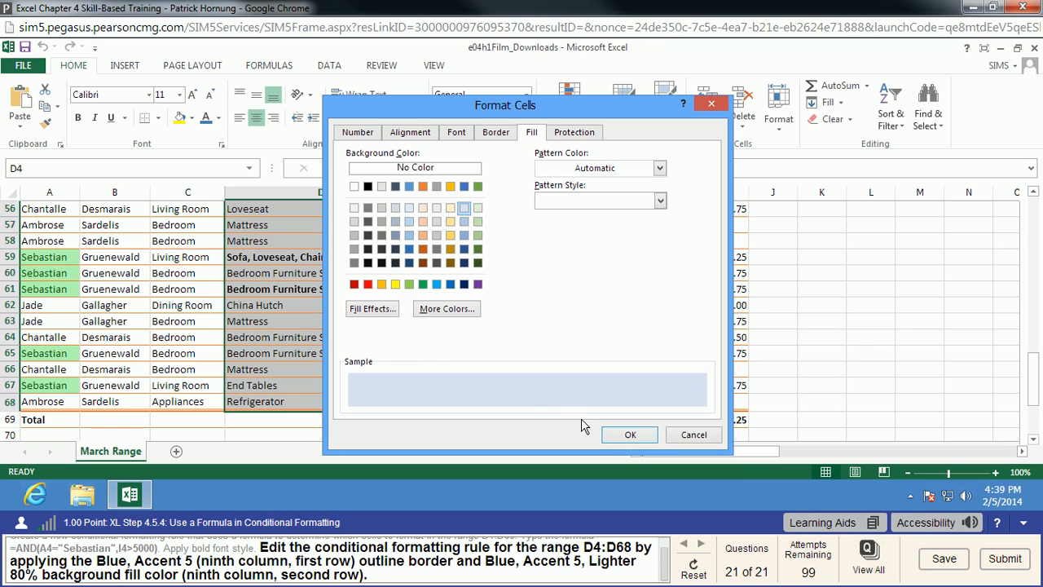
pyautogui.click(627, 435)
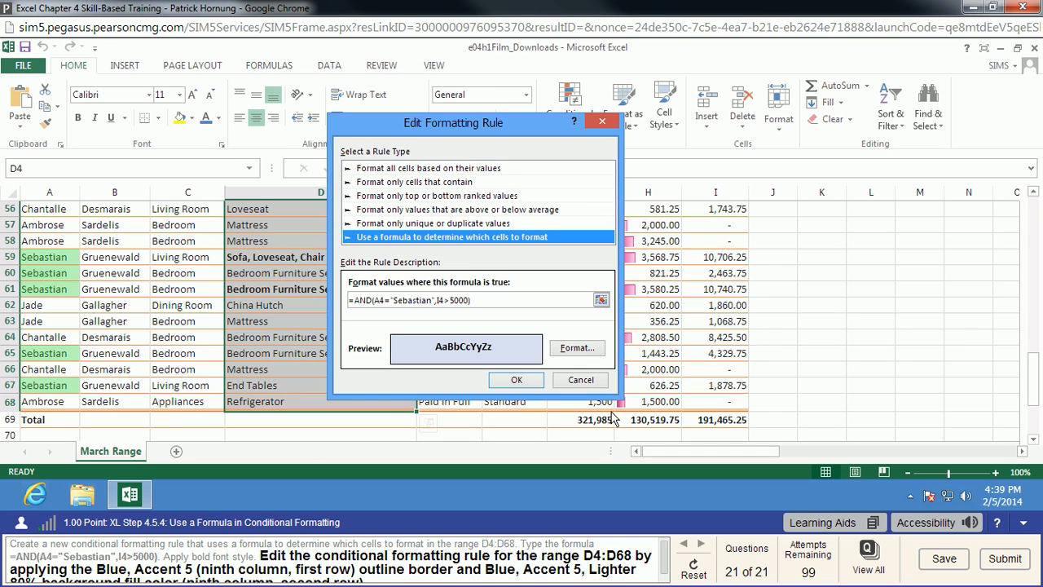
pyautogui.click(530, 383)
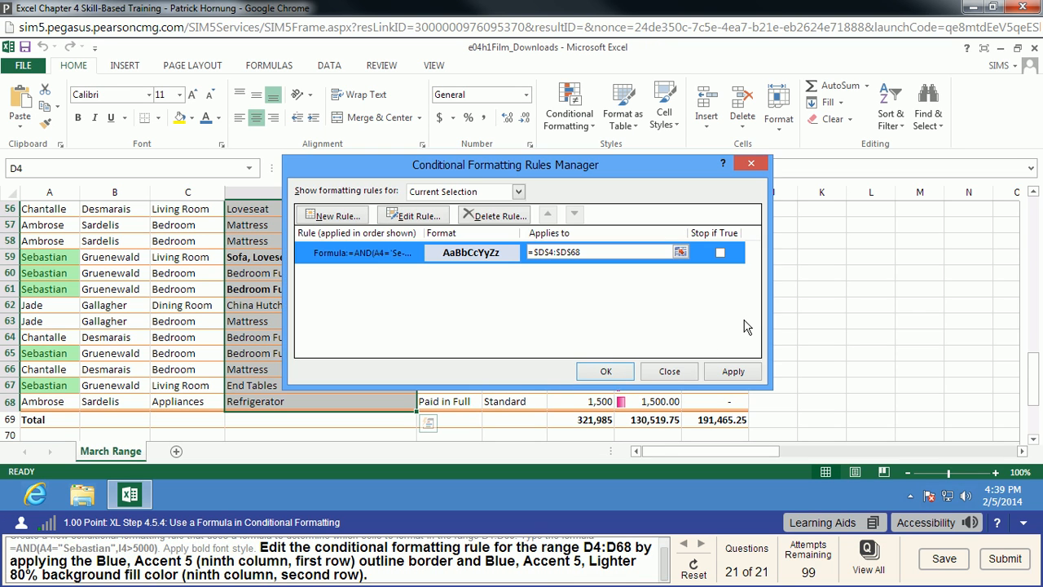
pyautogui.click(607, 371)
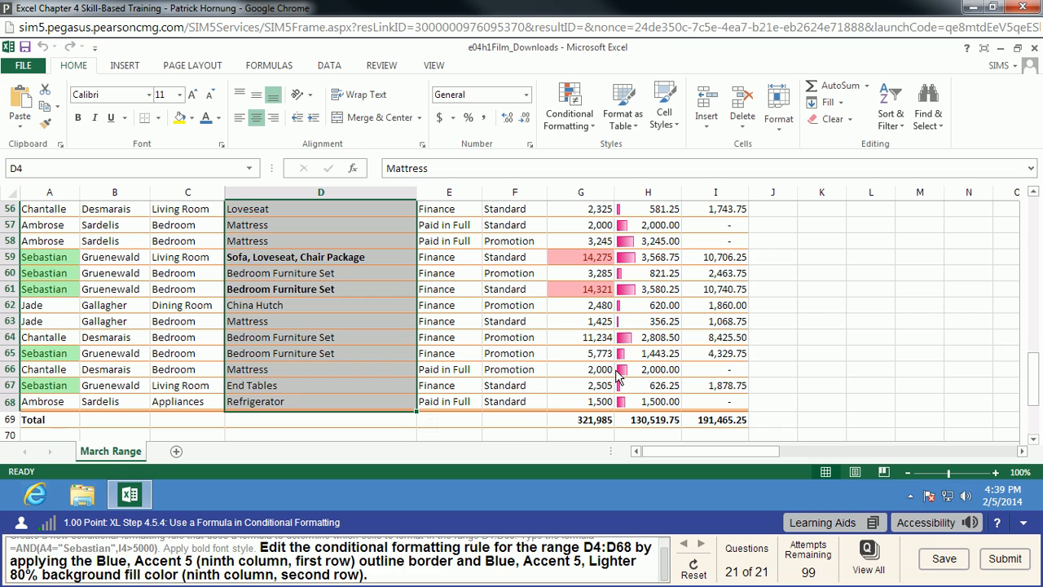